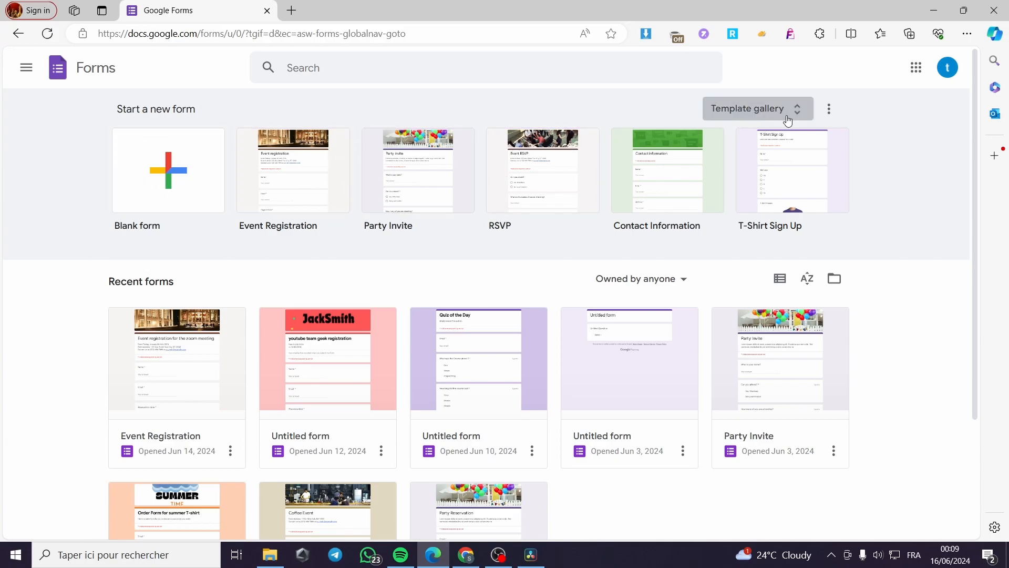
# Step: Create a new form from the Blank Quiz template in the Education section of the template gallery
pyautogui.click(766, 119)
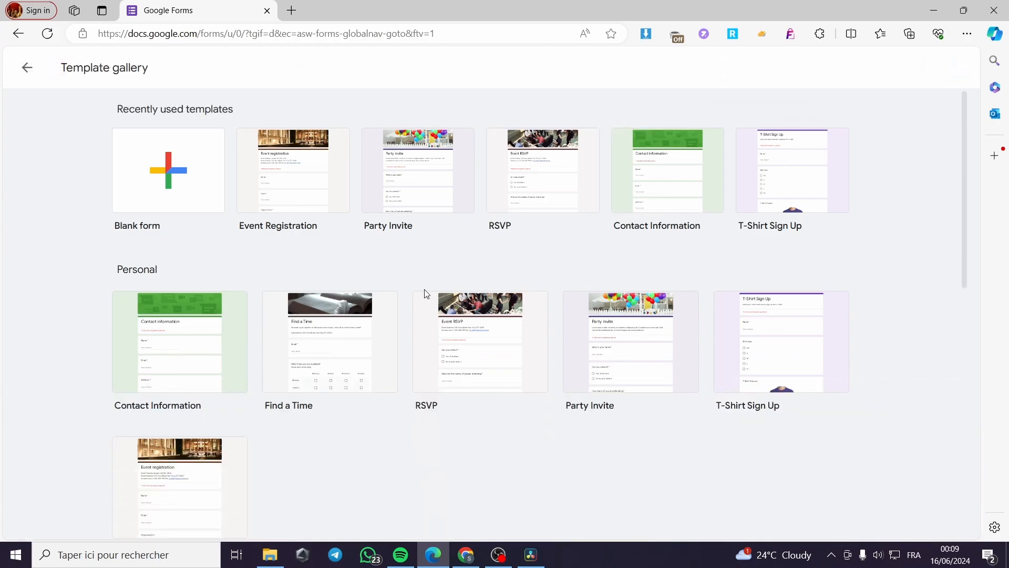
pyautogui.scroll(-2, 396, 317)
pyautogui.scroll(-5, 389, 315)
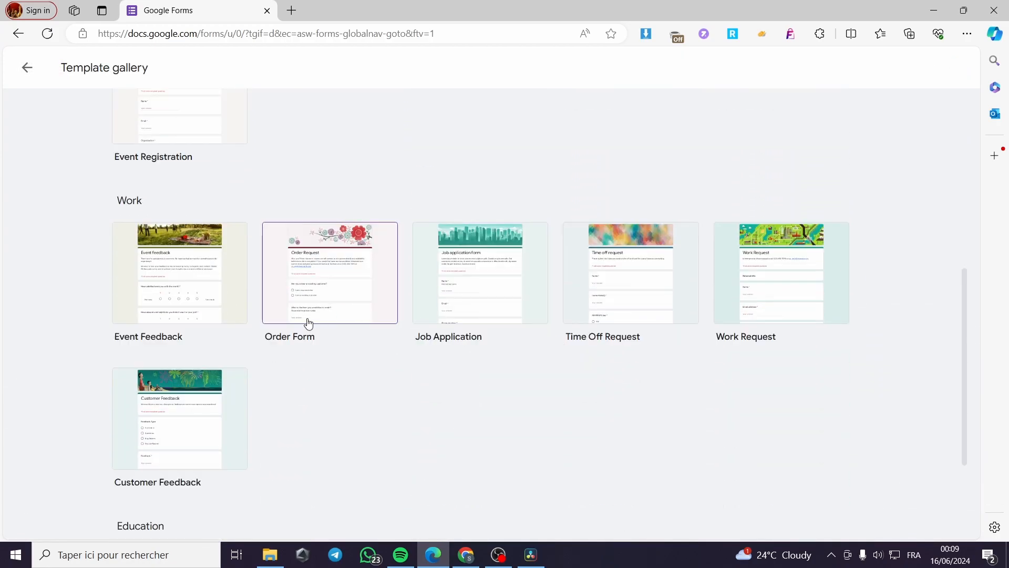
pyautogui.scroll(-2, 354, 338)
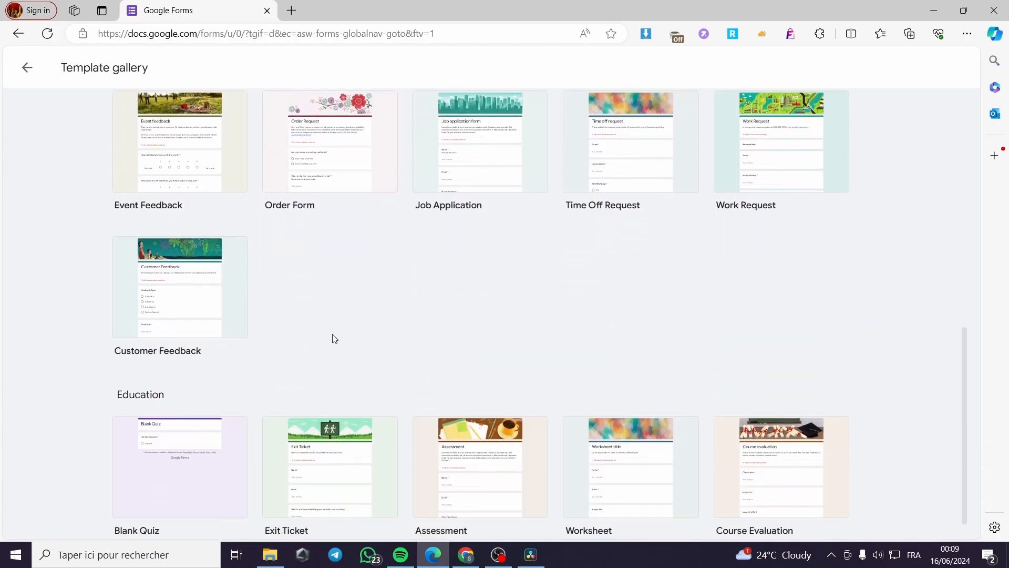
pyautogui.scroll(-1, 365, 389)
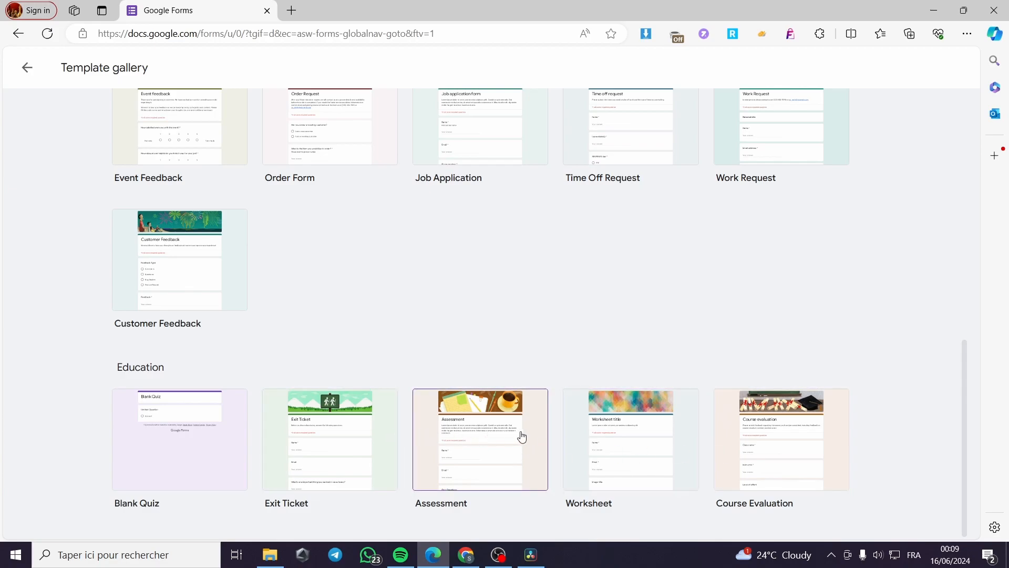
pyautogui.click(189, 456)
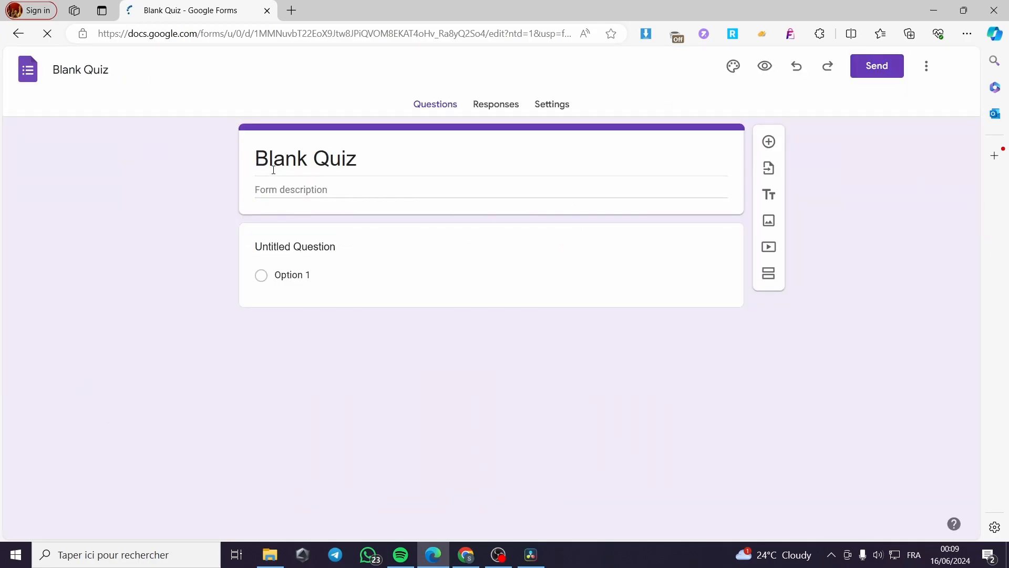
pyautogui.click(380, 161)
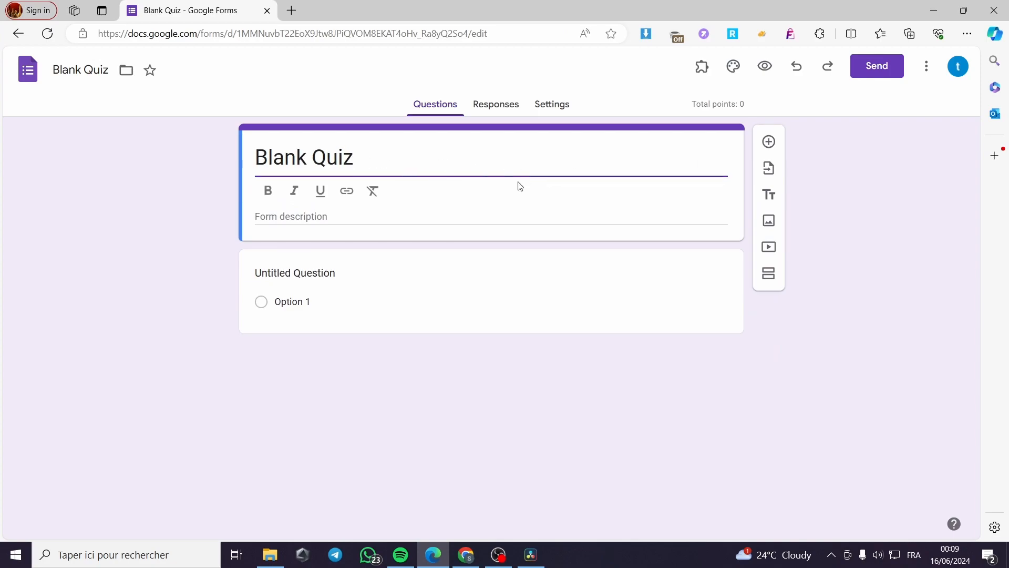
pyautogui.hotkey('shift', 'Left')
pyautogui.hotkey('shift', 'Left')
pyautogui.hotkey('shift', 'Left')
pyautogui.hotkey('shift', 'Left')
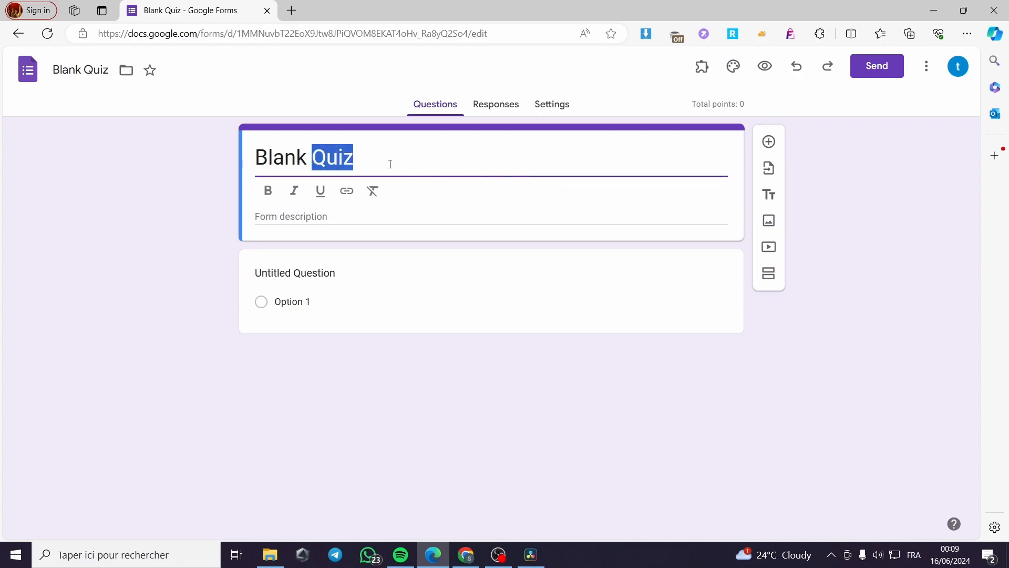
pyautogui.click(190, 188)
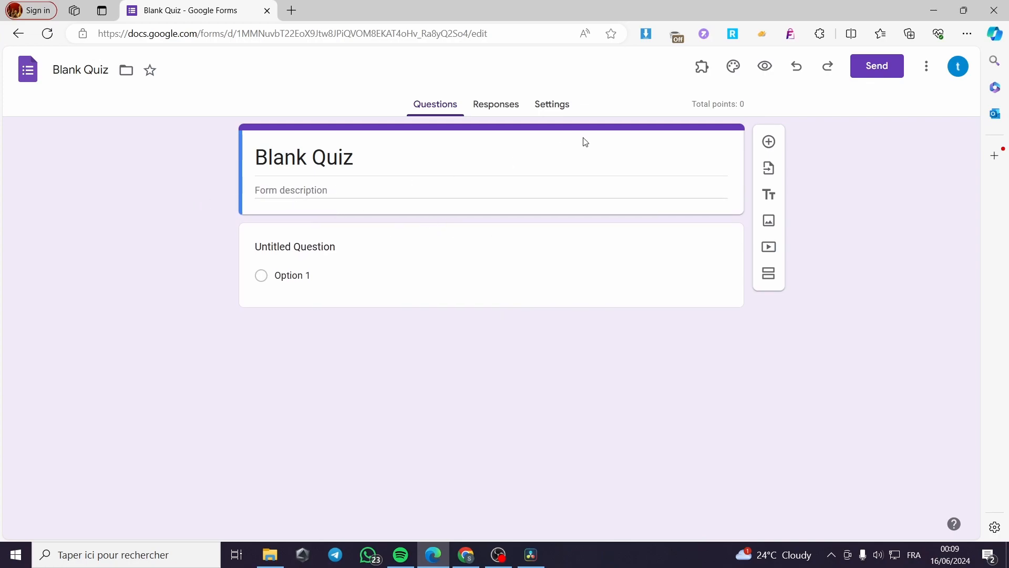
# Step: Review the quiz settings for grade release, respondent visibility, point values, responses, presentation and defaults, and return to the questions
pyautogui.click(547, 105)
pyautogui.scroll(-3, 415, 287)
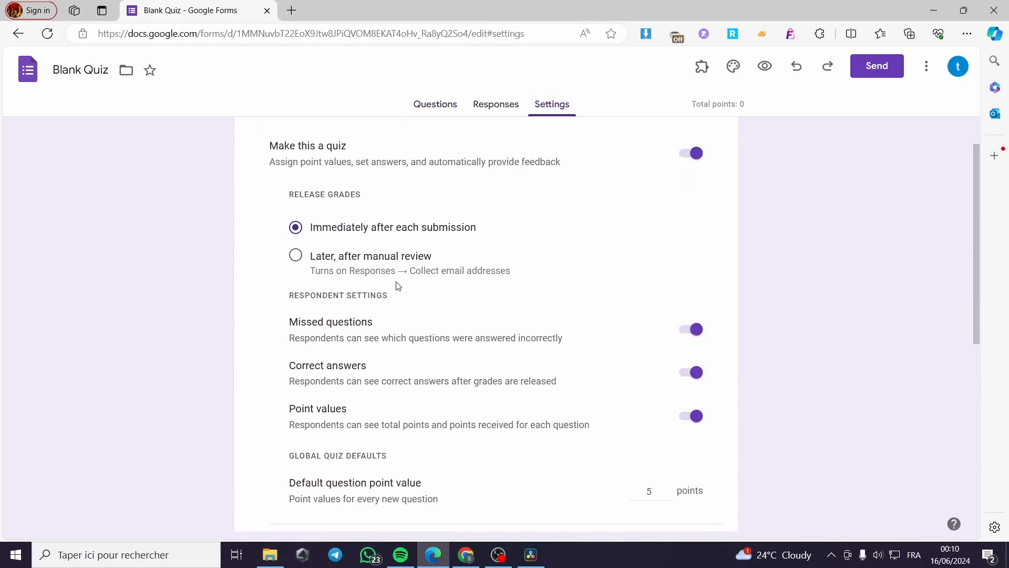
pyautogui.scroll(-4, 428, 326)
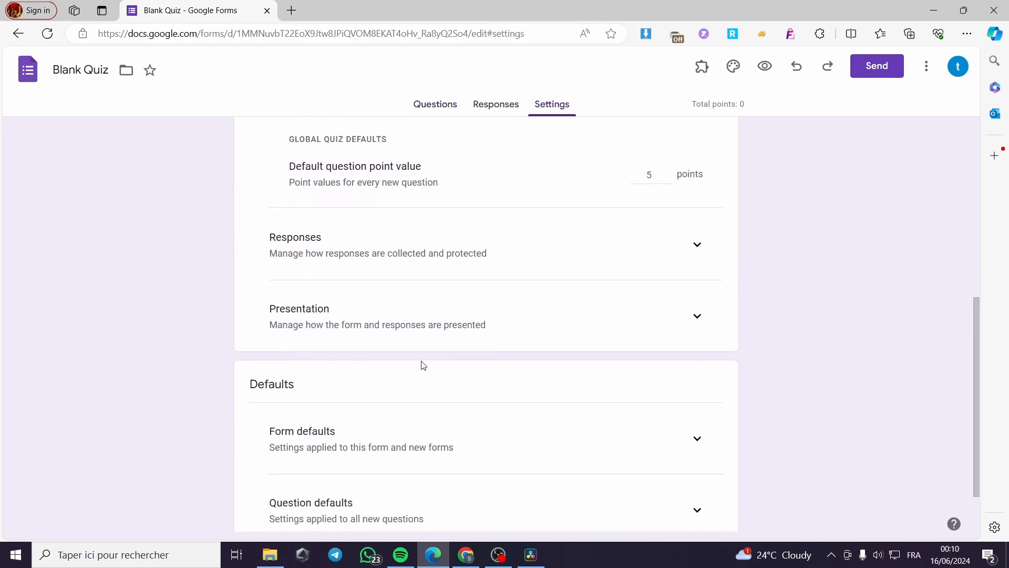
pyautogui.scroll(-1, 525, 241)
pyautogui.scroll(1, 511, 261)
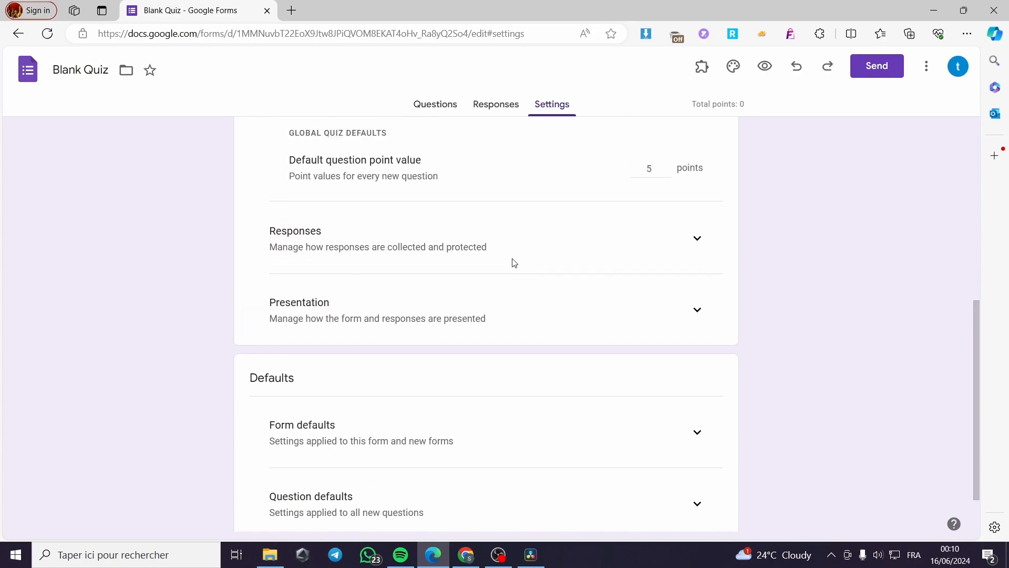
pyautogui.scroll(-1, 502, 299)
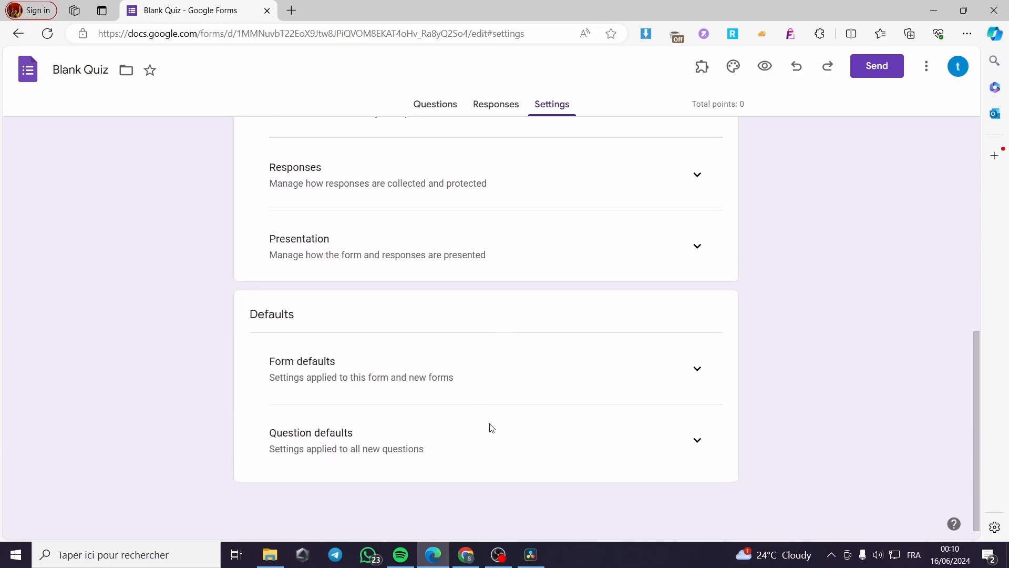
pyautogui.scroll(2, 473, 420)
pyautogui.scroll(5, 368, 423)
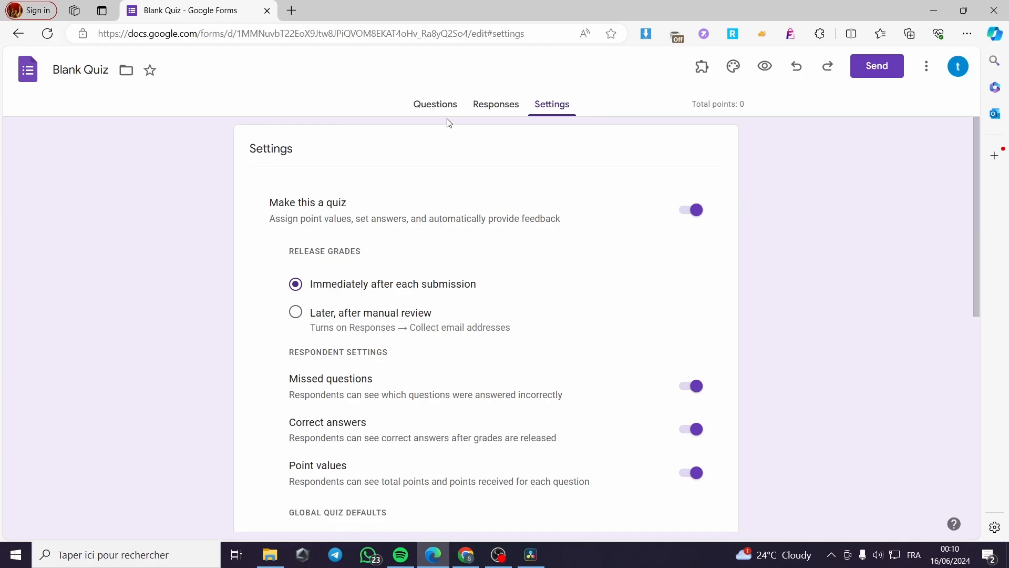
pyautogui.click(435, 104)
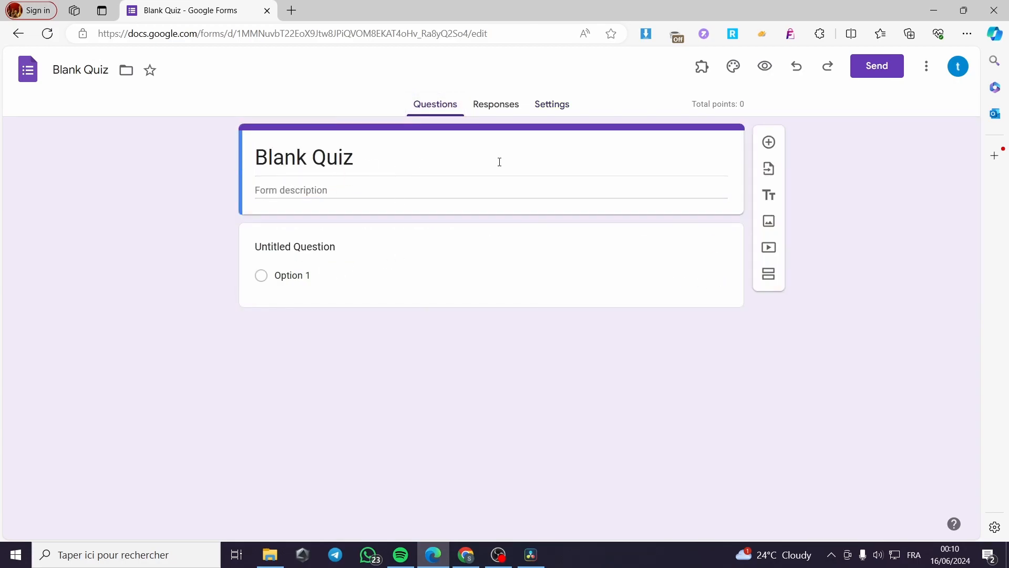
pyautogui.click(556, 109)
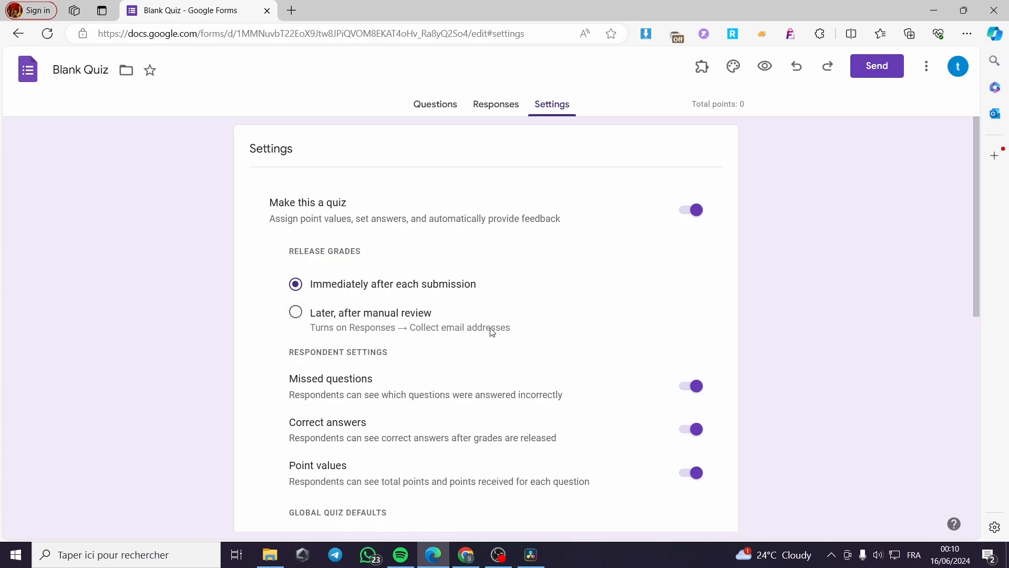
pyautogui.click(443, 105)
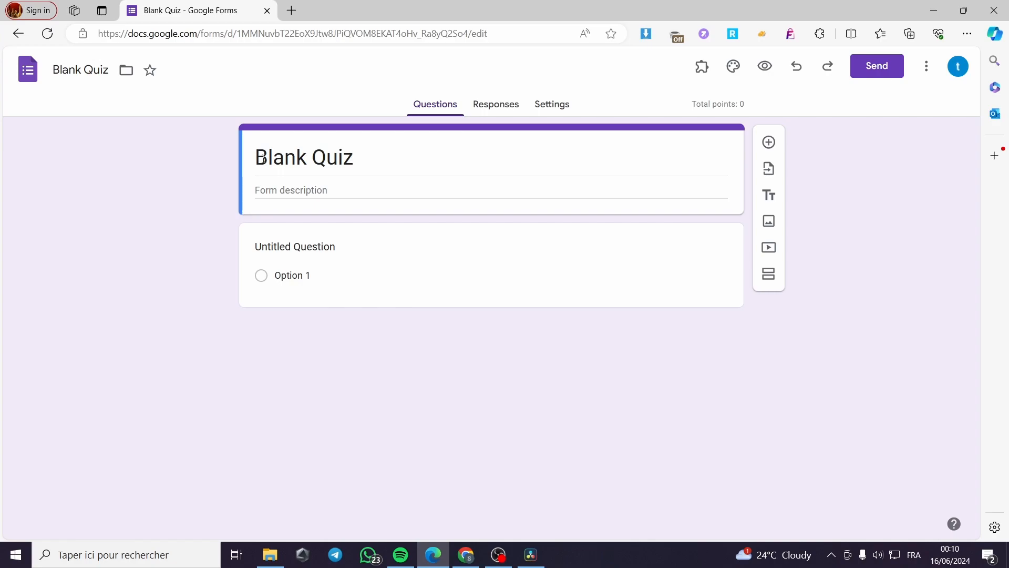
# Step: Replace the form title "Blank Quiz" with "Sport Quiz"
pyautogui.moveTo(378, 162); pyautogui.dragTo(255, 168)
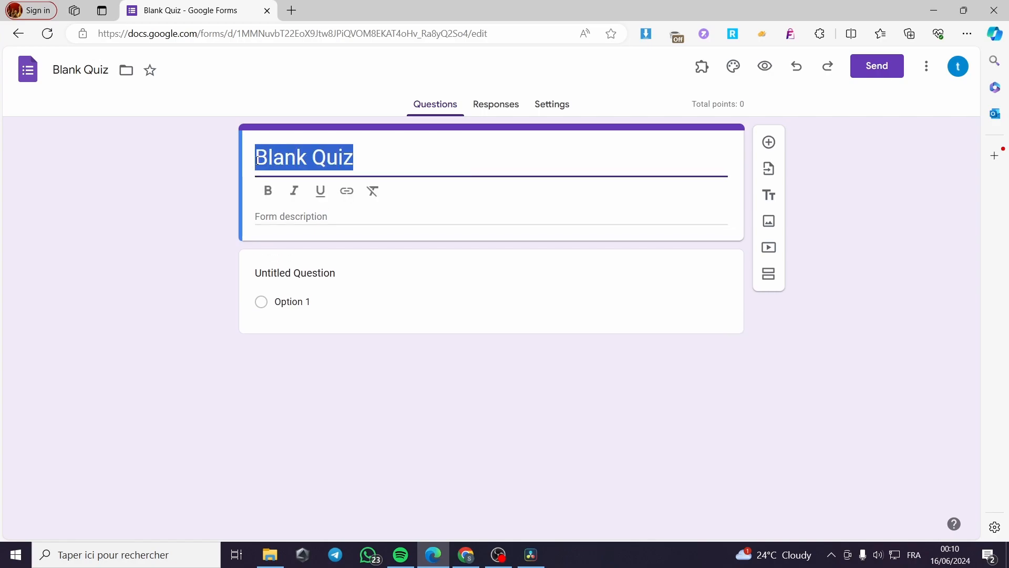
pyautogui.write('F')
pyautogui.press('BackSpace')
pyautogui.write('S')
pyautogui.press('BackSpace')
pyautogui.hotkey('ctrl', 'z')
pyautogui.hotkey('ctrl', 'a')
pyautogui.press('BackSpace')
pyautogui.write('Spor')
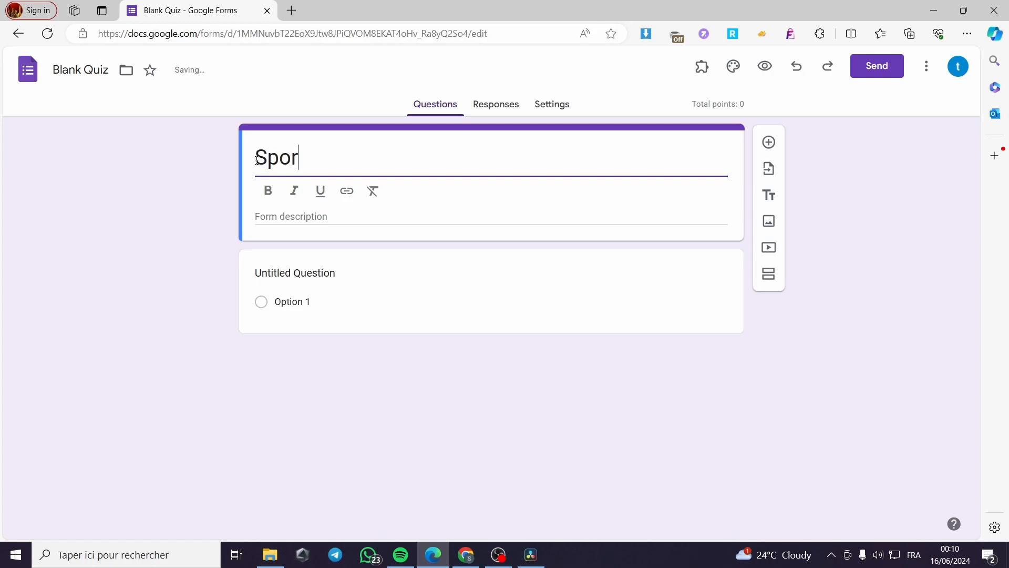
pyautogui.write('t Quiz')
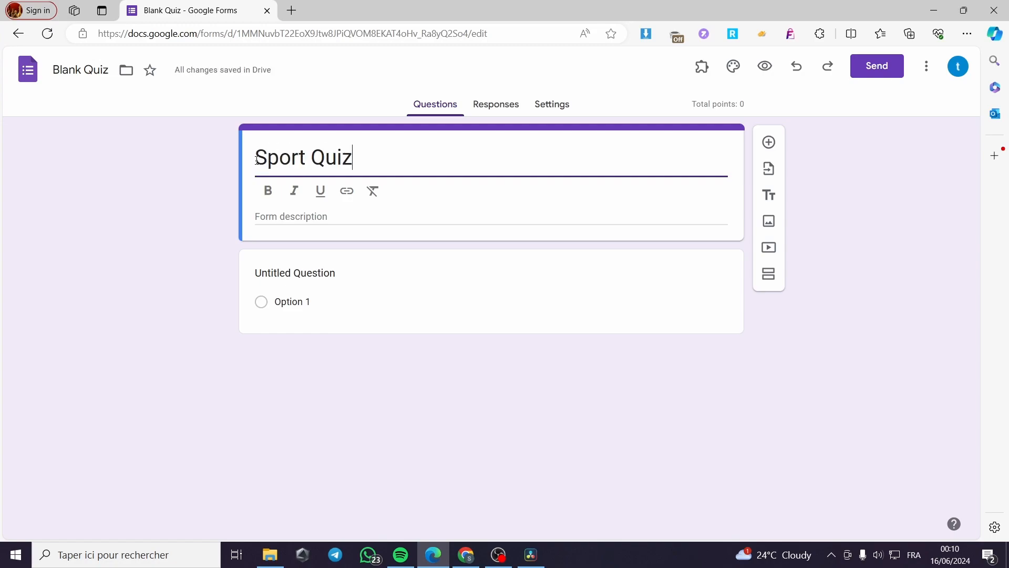
# Step: Enter the form description "test your knowledge on the football quiz here" and make it bold
pyautogui.click(320, 219)
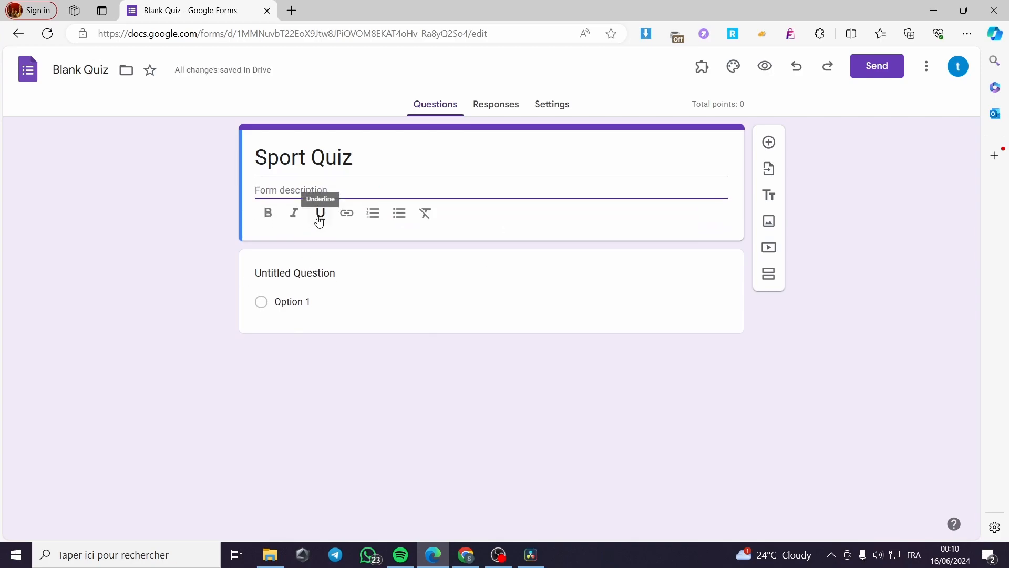
pyautogui.write('test your ')
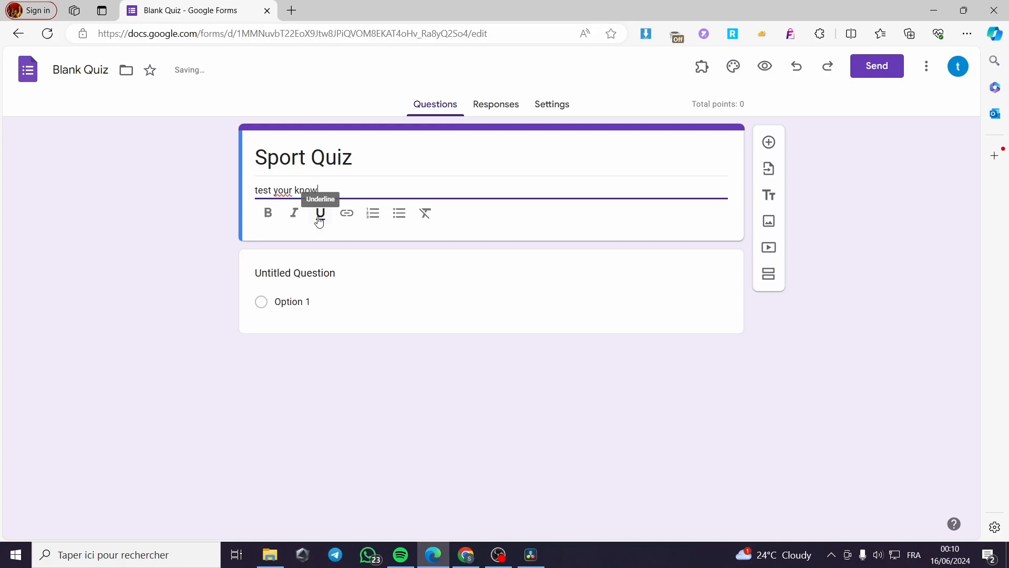
pyautogui.write('knowledge on the')
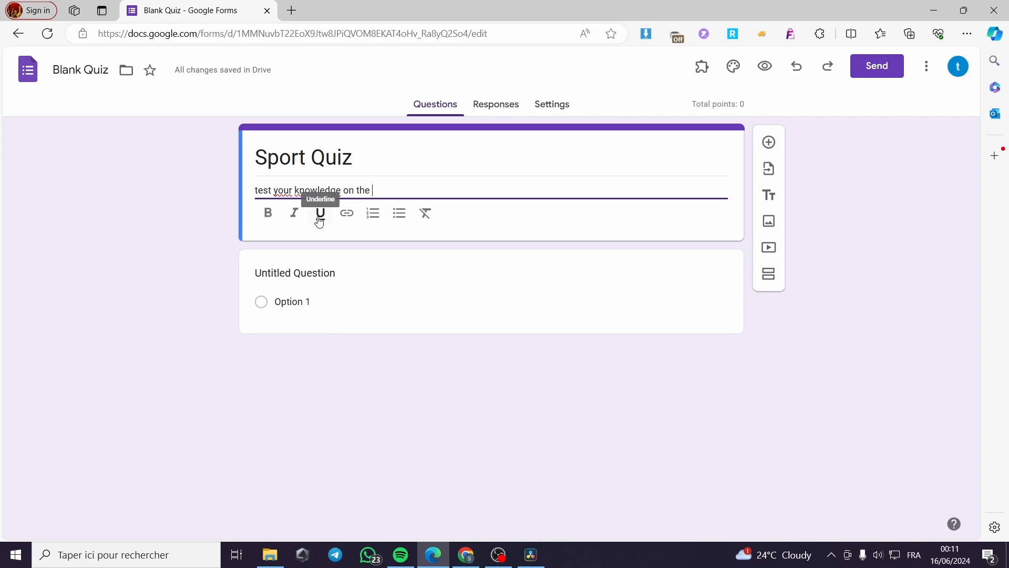
pyautogui.write(' football q')
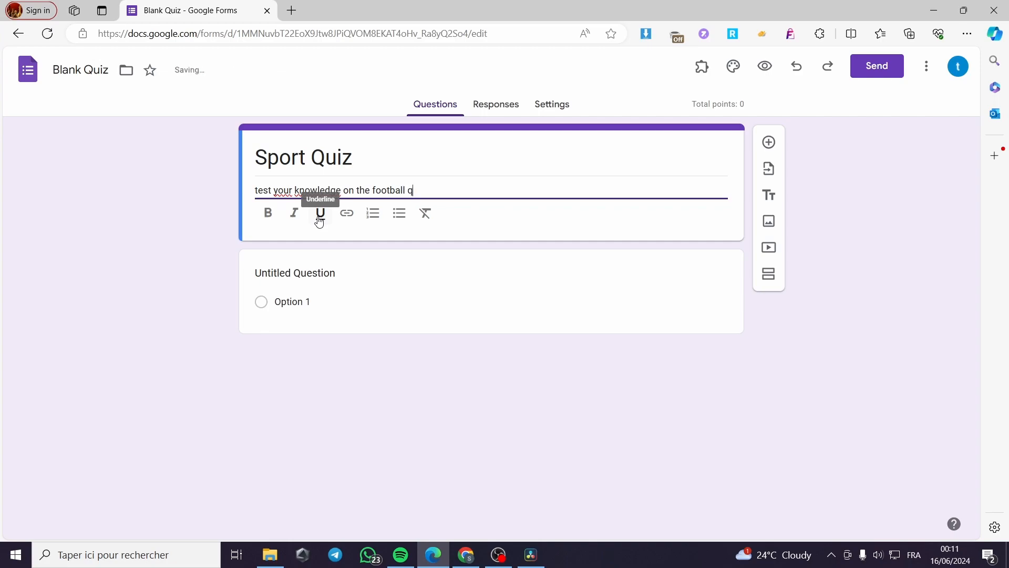
pyautogui.write('uiz here')
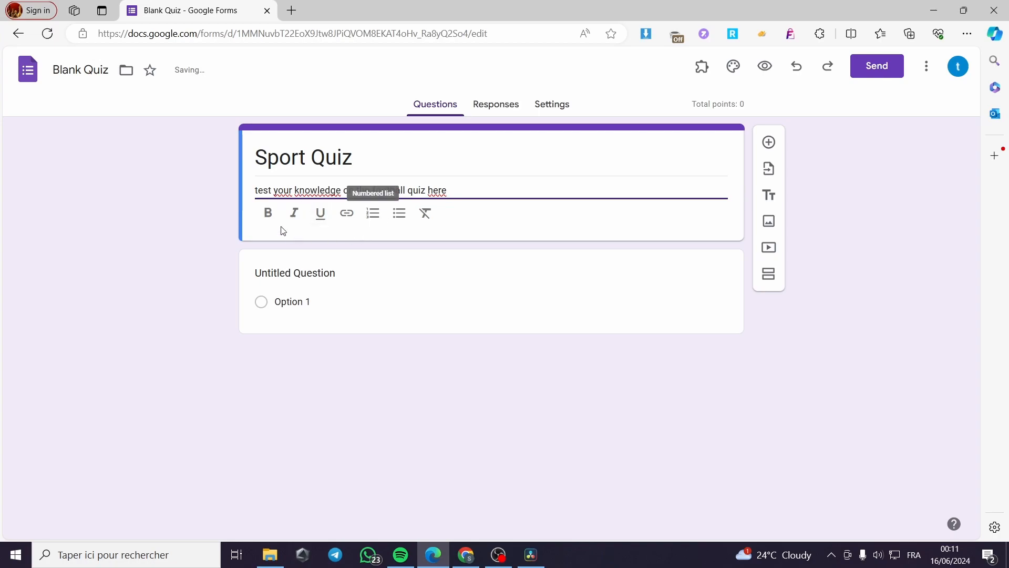
pyautogui.moveTo(446, 191); pyautogui.dragTo(254, 190)
pyautogui.click(268, 213)
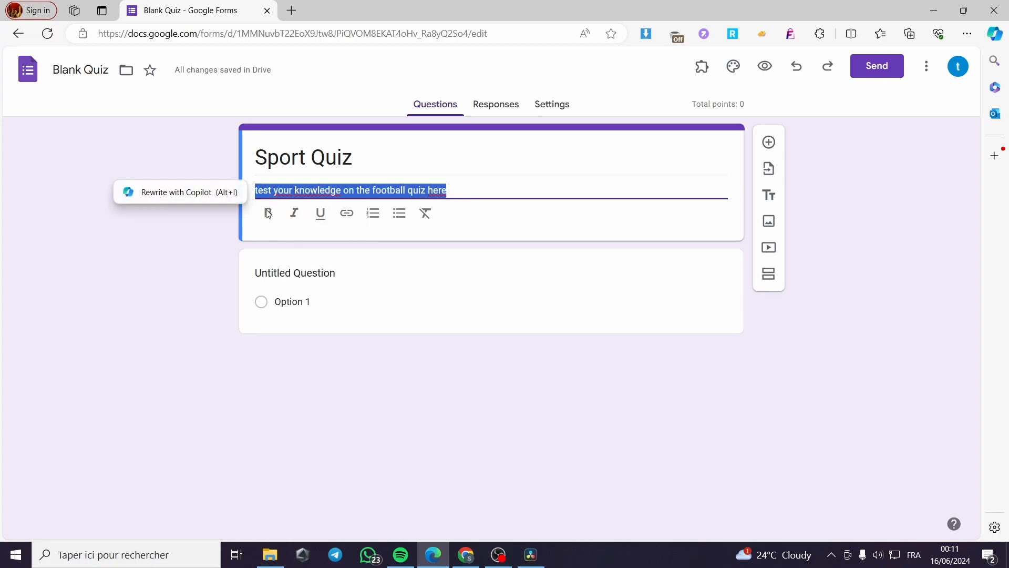
# Step: Replace the untitled question's text with "What is your favorite sport"
pyautogui.click(278, 275)
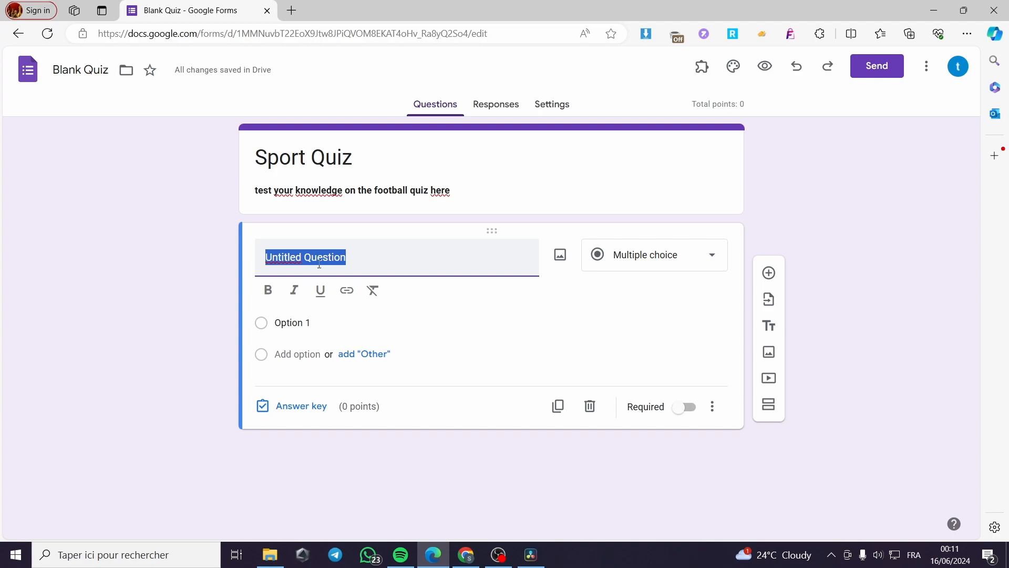
pyautogui.write('What ')
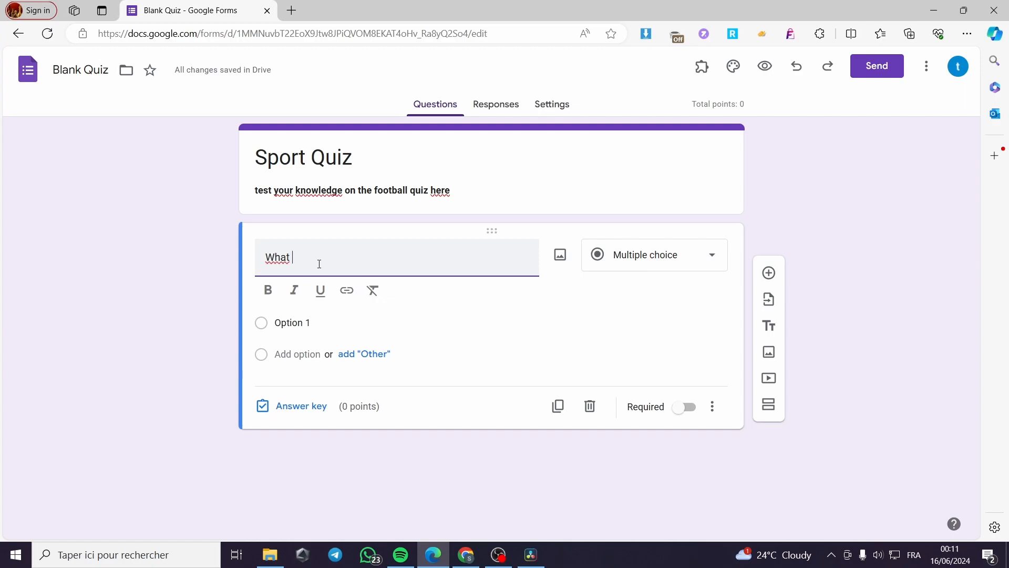
pyautogui.write('is')
pyautogui.press('BackSpace')
pyautogui.press('BackSpace')
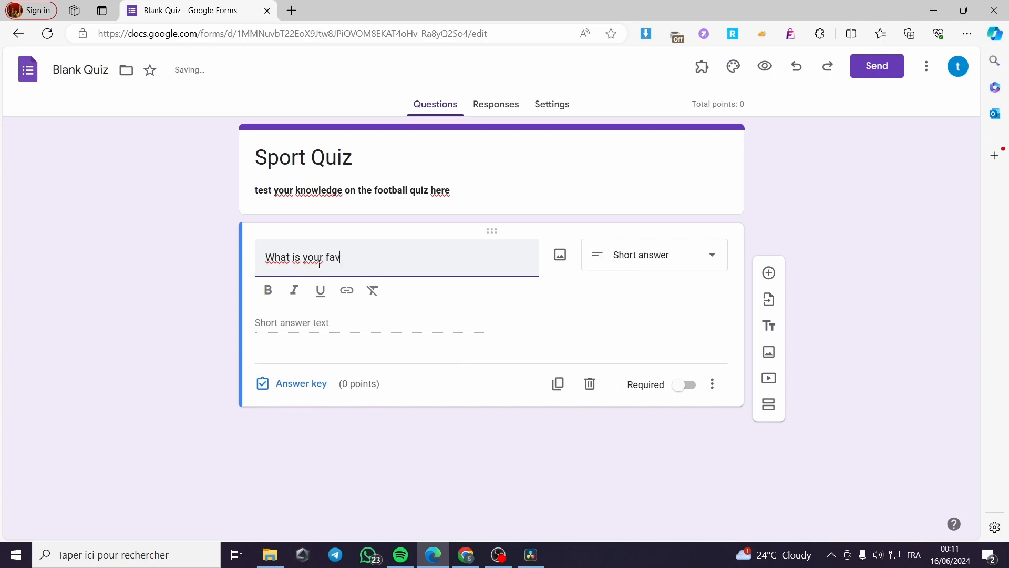
pyautogui.write('favorite so^^')
pyautogui.write('por')
# Step: Replace the word "football" with "Sport" in the form description
pyautogui.click(410, 190)
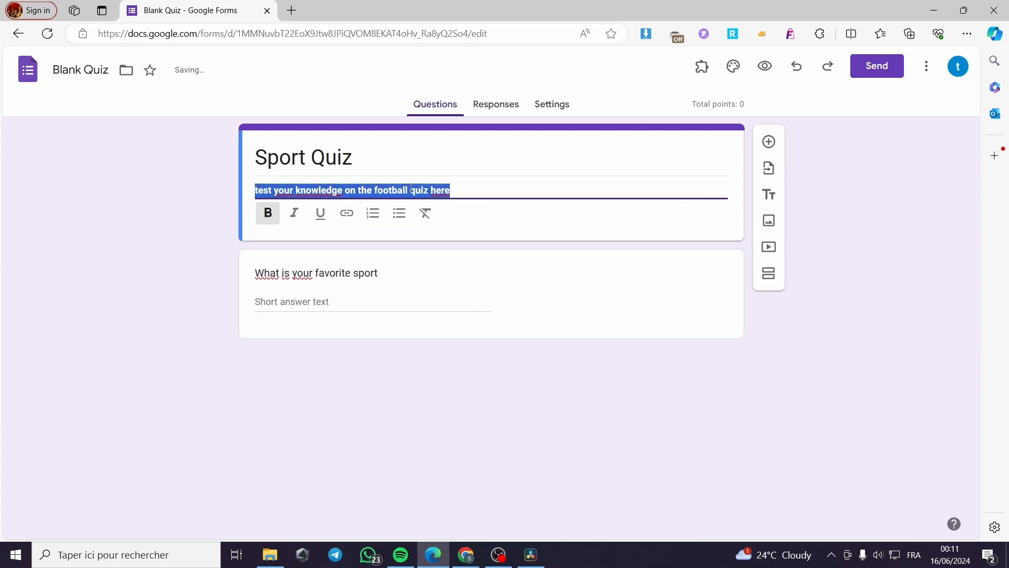
pyautogui.click(409, 190)
pyautogui.moveTo(410, 191); pyautogui.dragTo(378, 190)
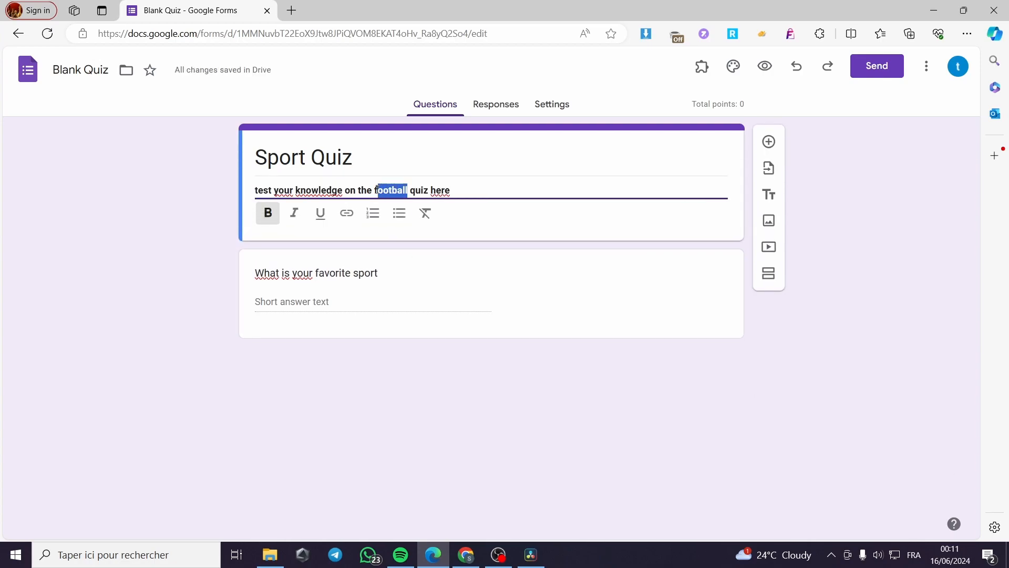
pyautogui.write('Sport')
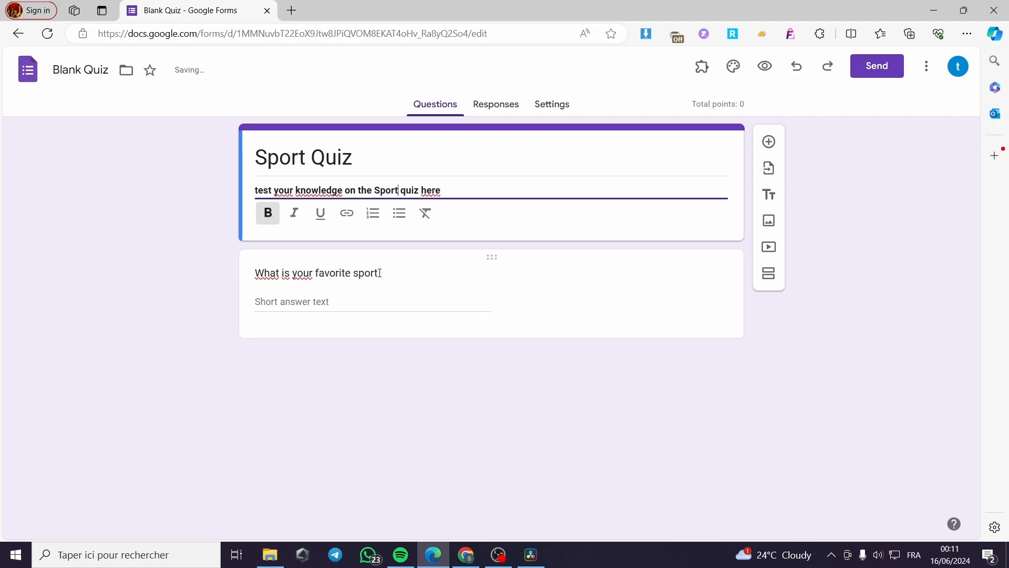
# Step: End the favorite sport question with a question mark and set its type to Multiple choice
pyautogui.click(366, 311)
pyautogui.click(426, 258)
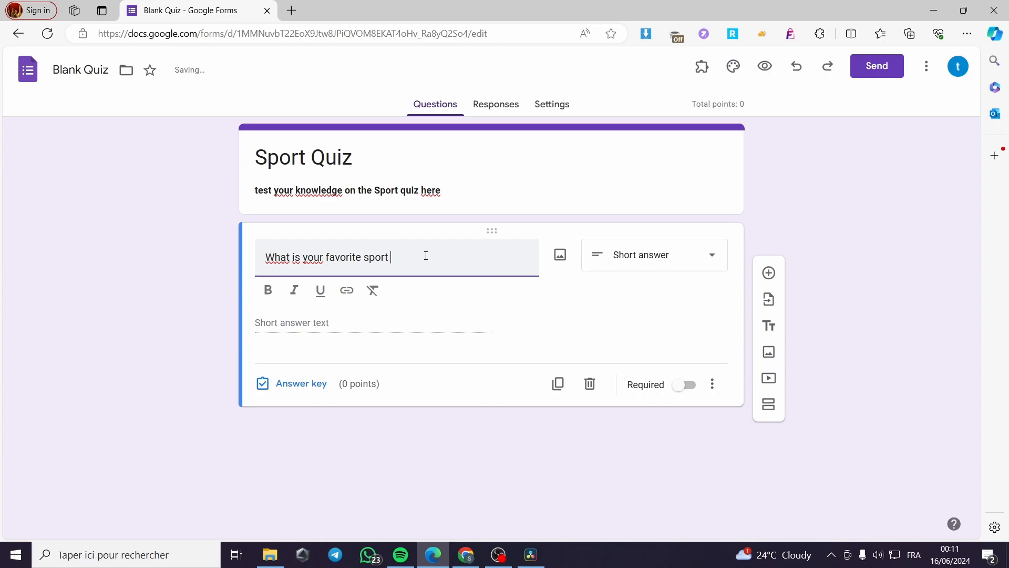
pyautogui.click(672, 274)
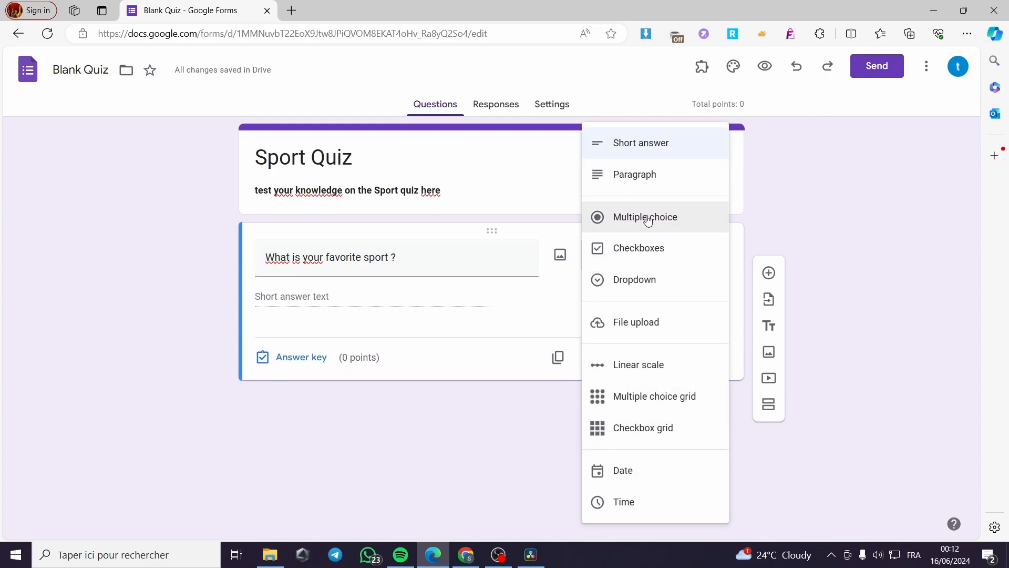
pyautogui.click(687, 218)
# Step: Enter the answer options Football, Basketball, Tennis and Golf for the favorite sport question
pyautogui.click(289, 297)
pyautogui.write('Football')
pyautogui.click(311, 328)
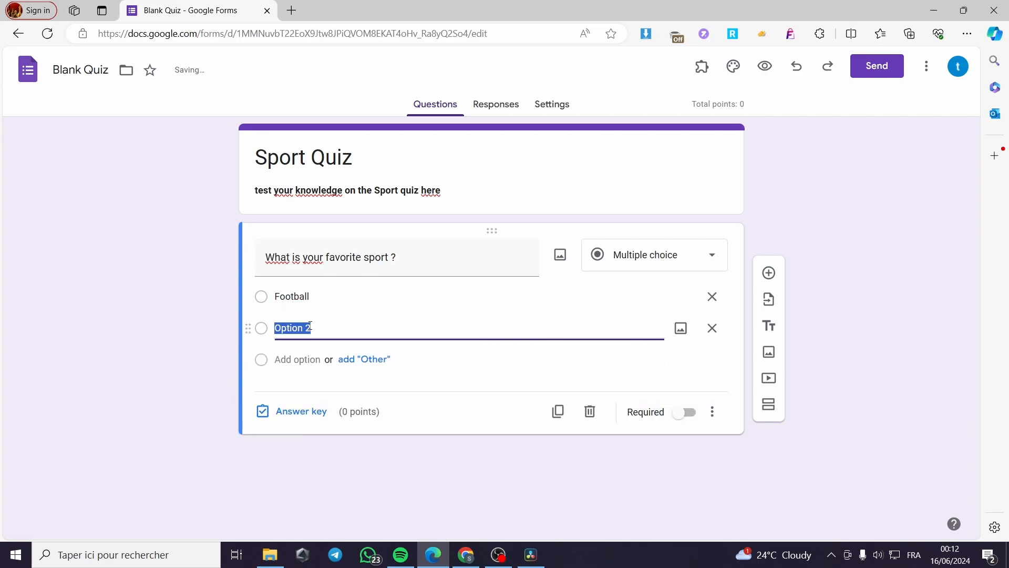
pyautogui.write('Ba')
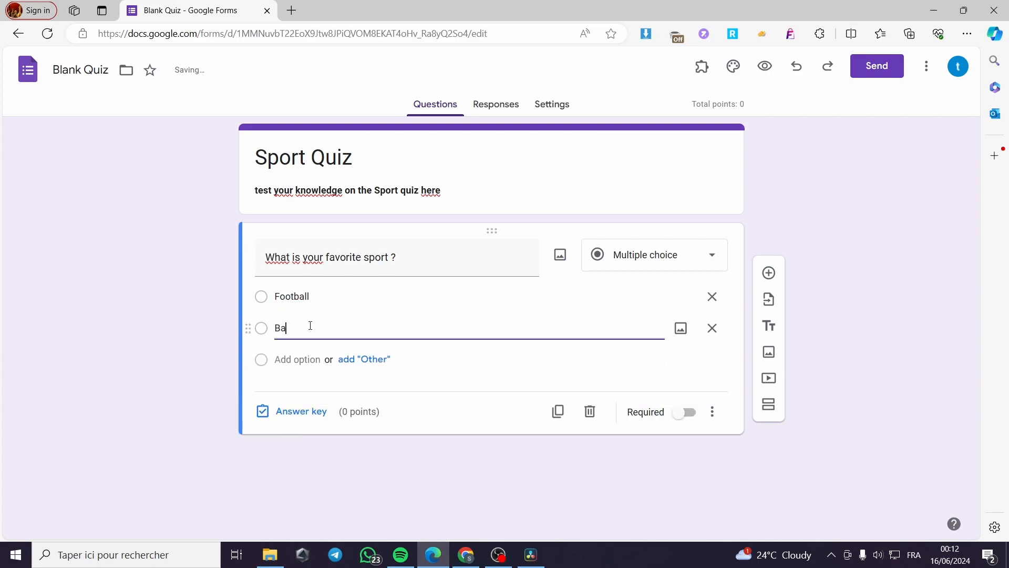
pyautogui.write('sketball')
pyautogui.click(280, 358)
pyautogui.write('Te')
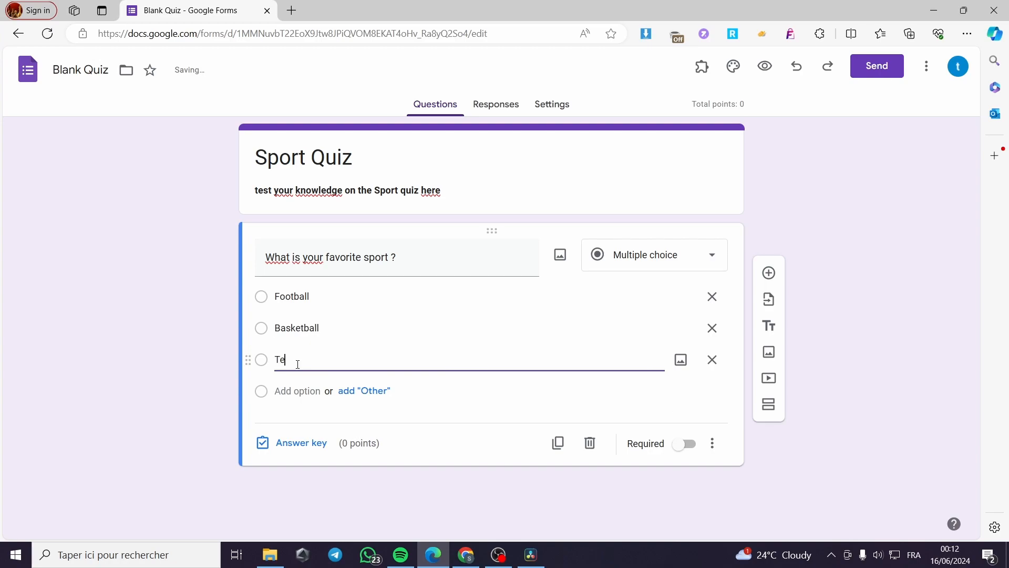
pyautogui.write('nnis')
pyautogui.click(304, 389)
pyautogui.write('Golf')
pyautogui.click(192, 394)
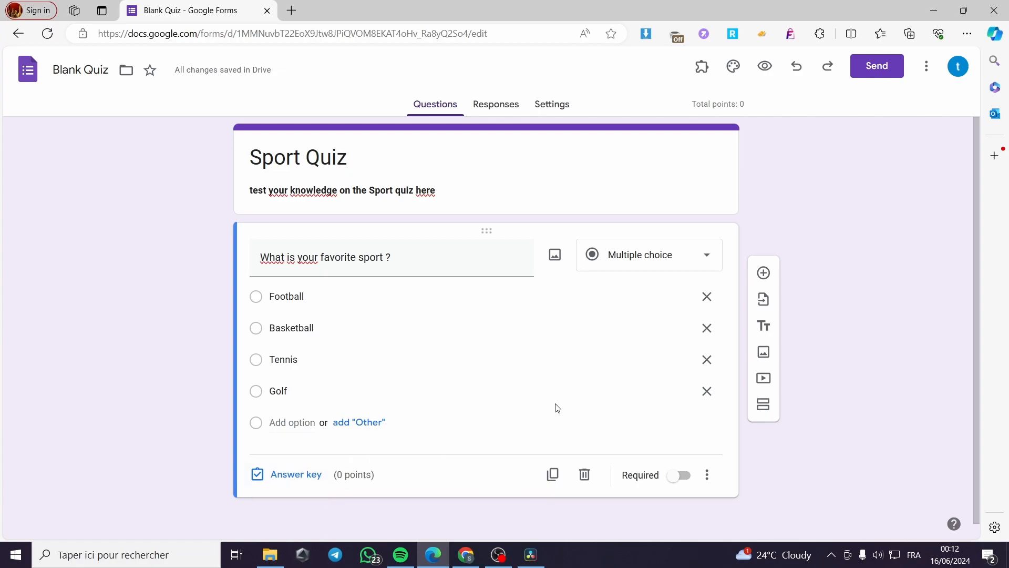
# Step: Mark all four sports as correct in the favorite sport question's answer key and make it worth 5 points
pyautogui.click(292, 474)
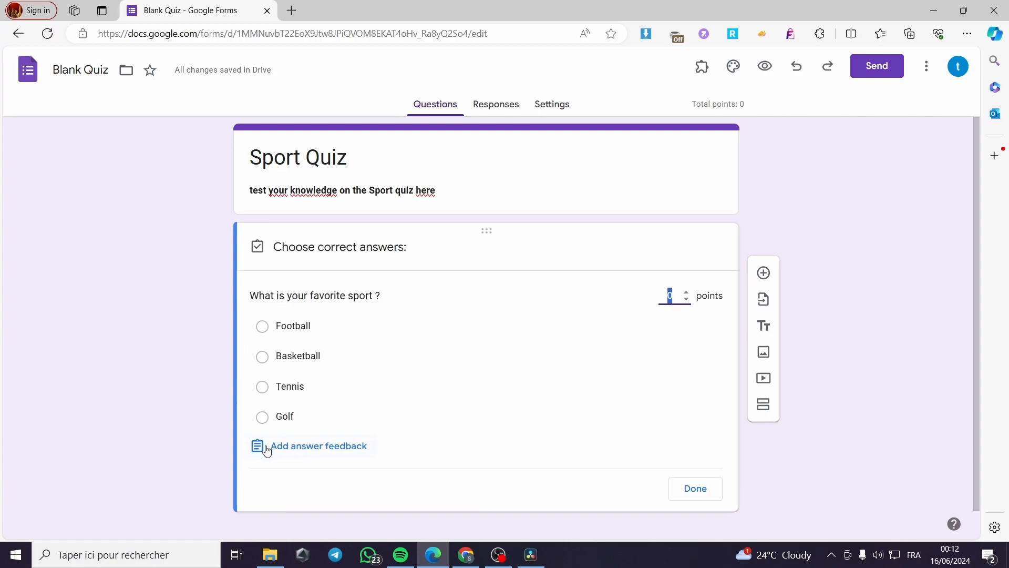
pyautogui.click(262, 327)
pyautogui.click(263, 357)
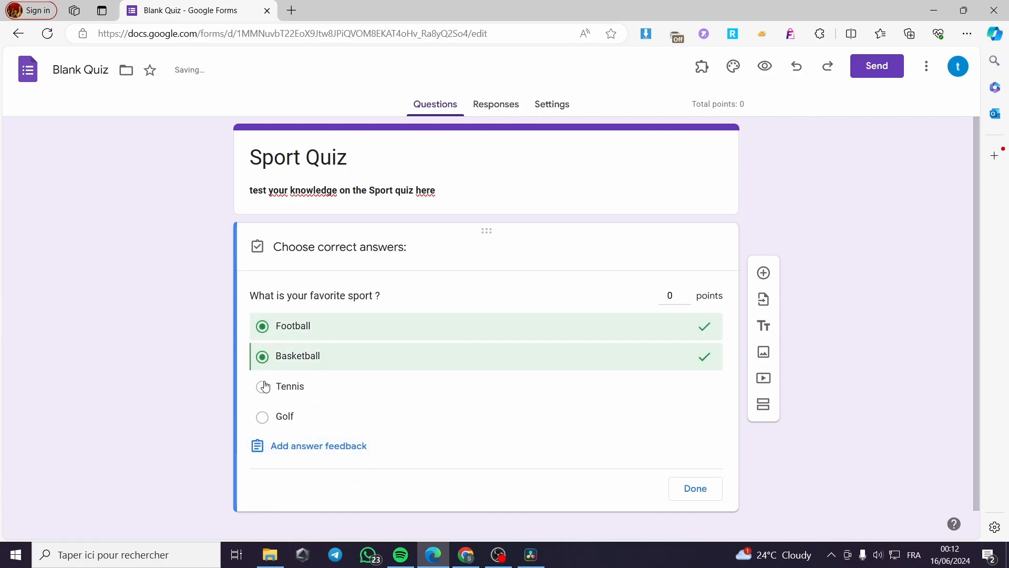
pyautogui.click(263, 386)
pyautogui.click(262, 417)
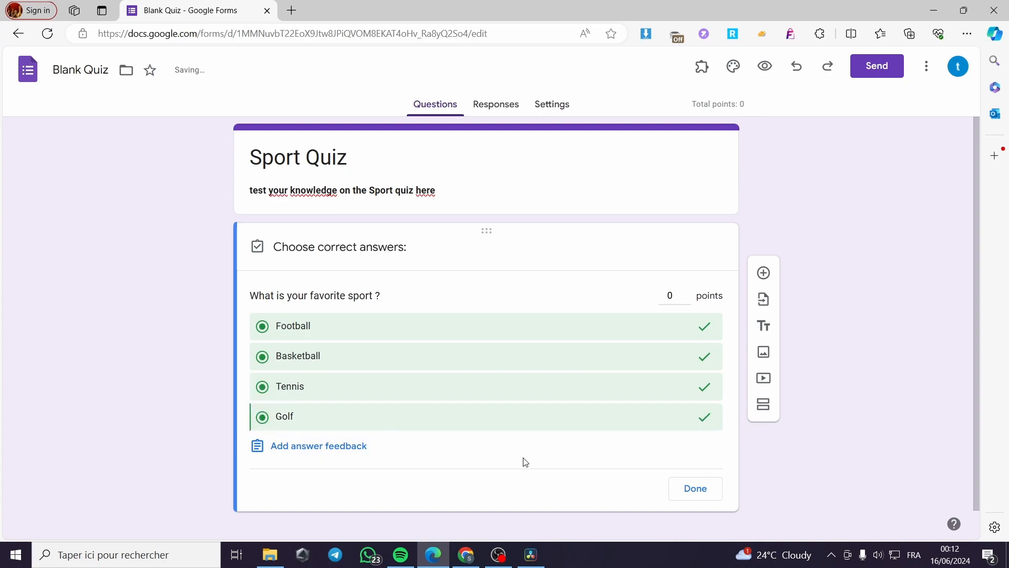
pyautogui.click(673, 298)
pyautogui.write('5')
pyautogui.click(699, 491)
# Step: Make the favorite sport question required
pyautogui.scroll(-1, 505, 398)
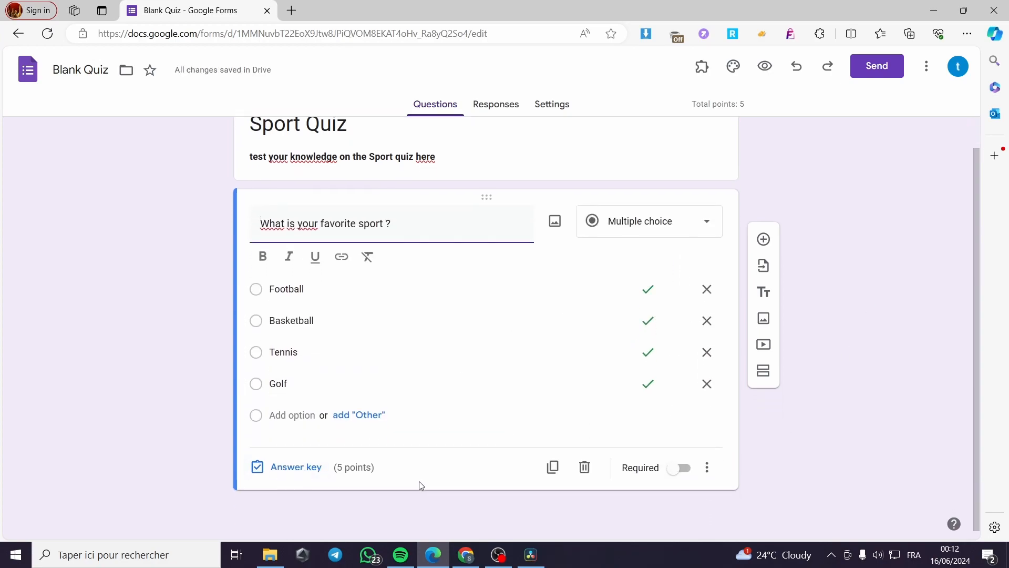
pyautogui.click(680, 467)
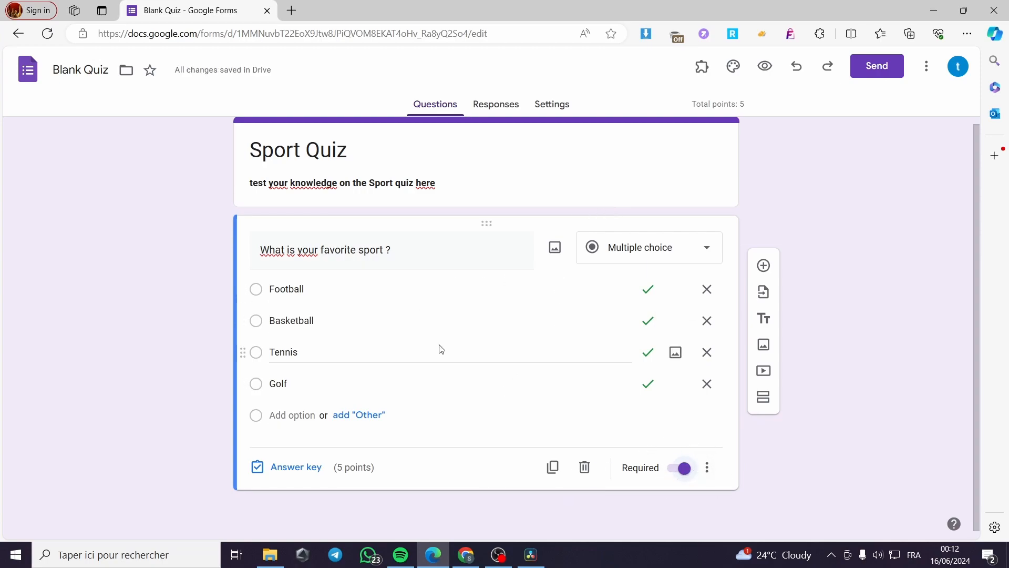
pyautogui.scroll(1, 421, 284)
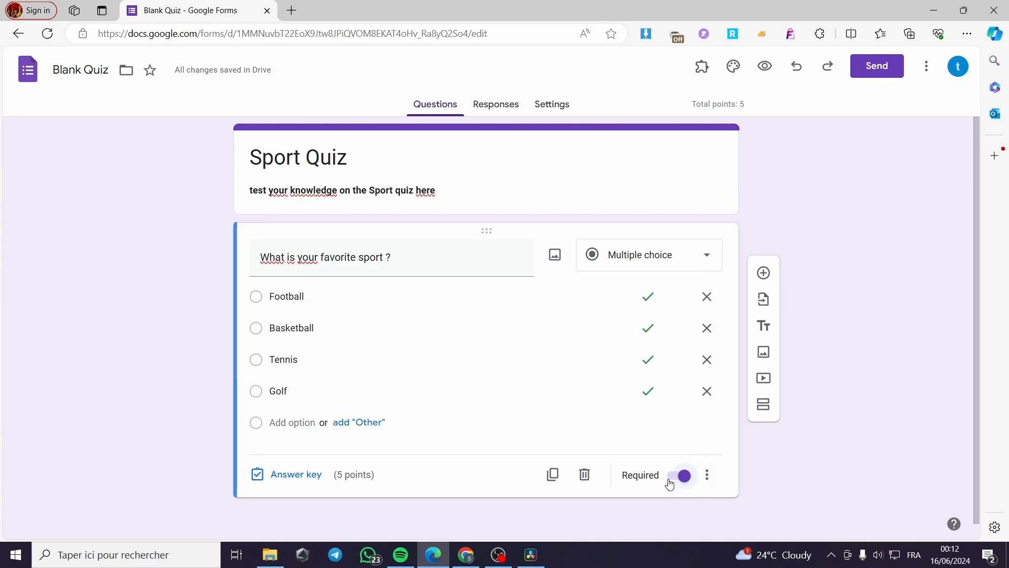
# Step: Set new questions to be required by default in the form's question defaults
pyautogui.click(556, 105)
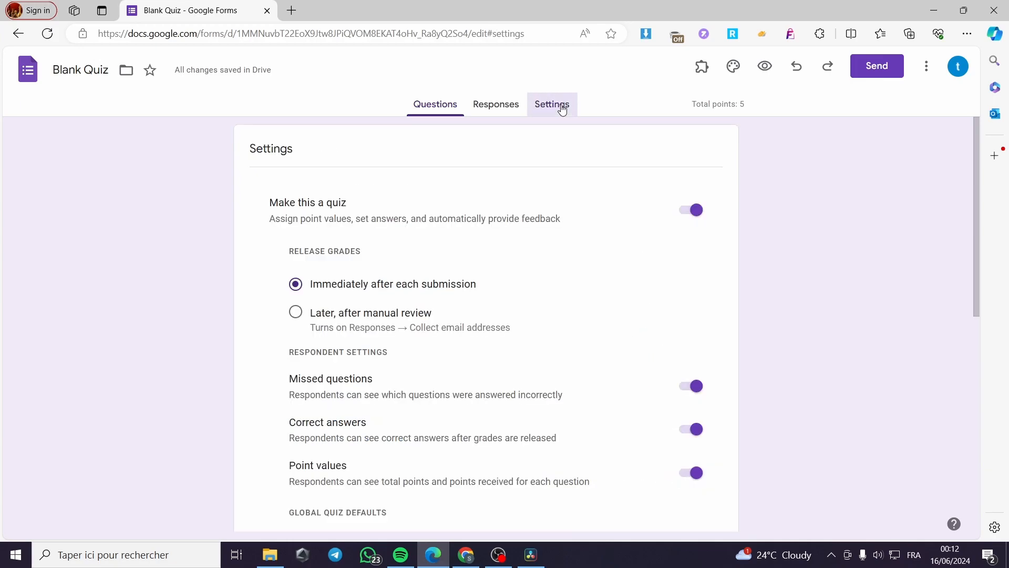
pyautogui.scroll(-10, 481, 270)
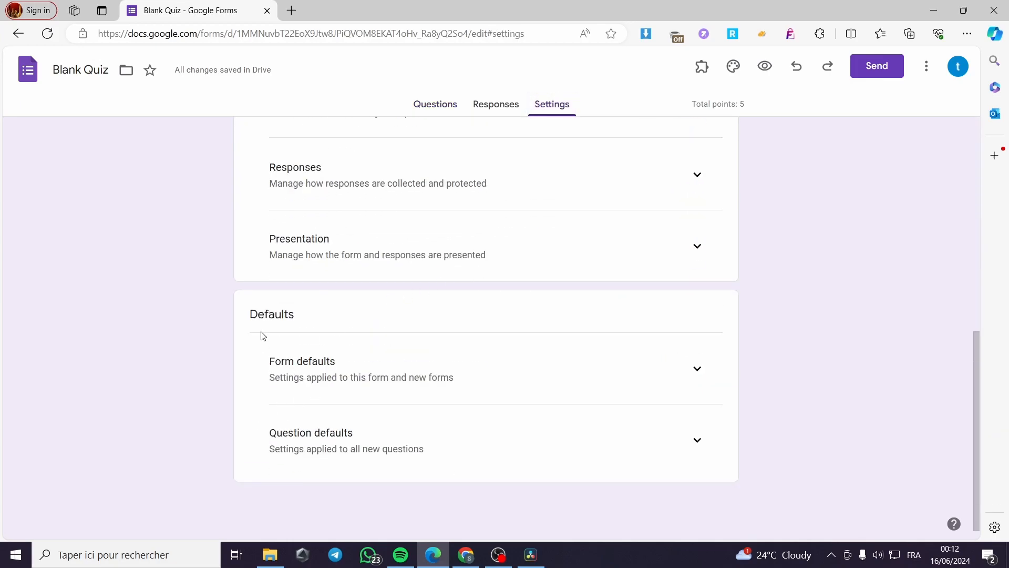
pyautogui.click(698, 441)
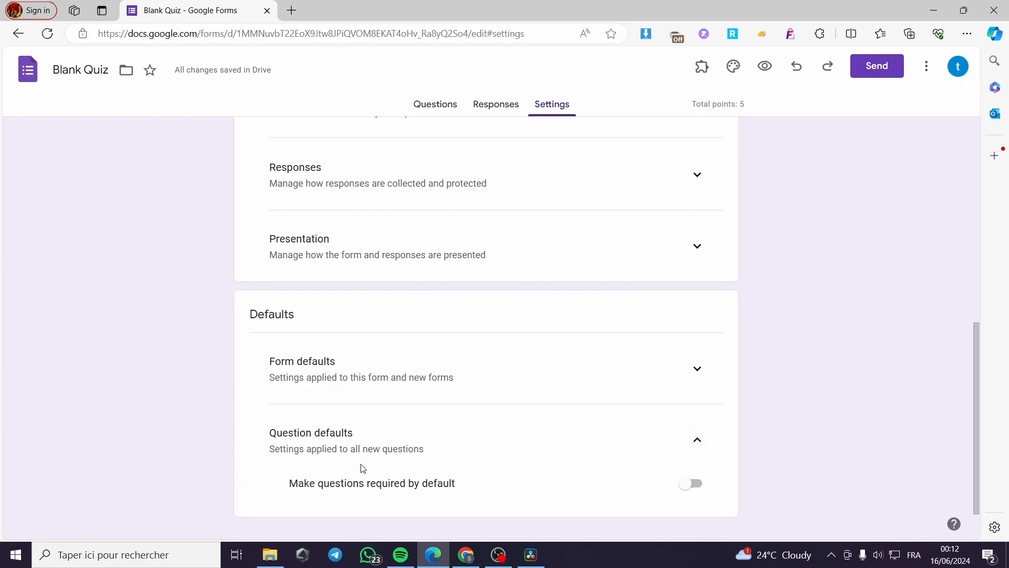
pyautogui.click(698, 485)
# Step: Return to the quiz questions and add a new question below the favorite sport one
pyautogui.click(435, 104)
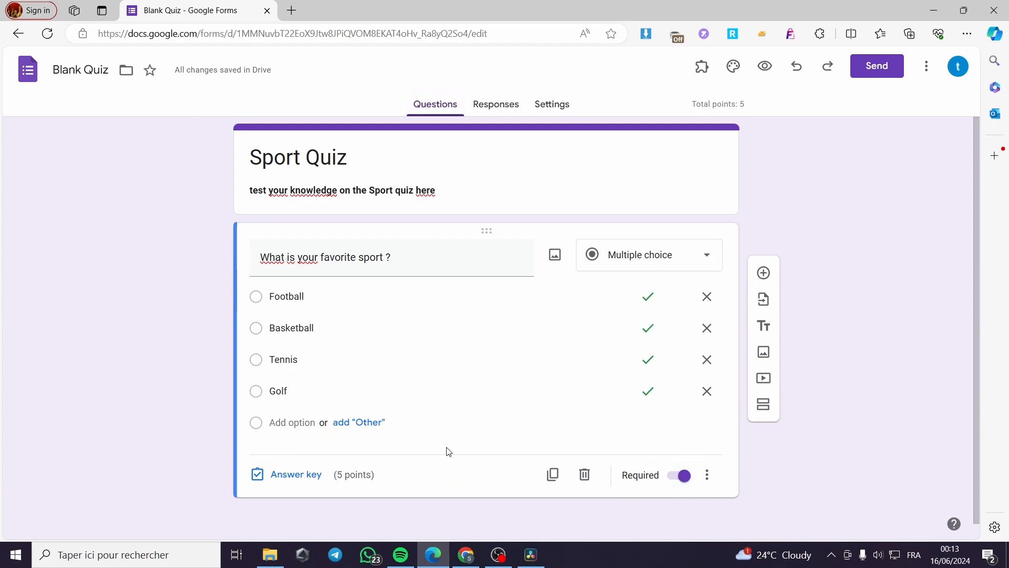
pyautogui.click(763, 273)
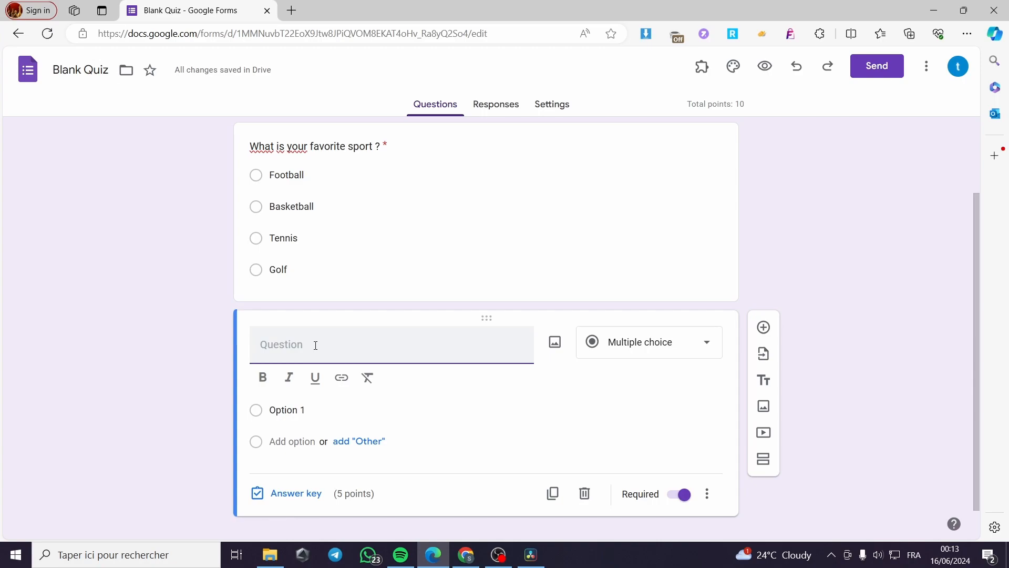
pyautogui.write('Do you like')
pyautogui.press('BackSpace')
pyautogui.press('BackSpace')
pyautogui.press('BackSpace')
pyautogui.press('BackSpace')
pyautogui.press('BackSpace')
pyautogui.press('BackSpace')
pyautogui.press('BackSpace')
pyautogui.press('BackSpace')
pyautogui.press('BackSpace')
pyautogui.press('BackSpace')
pyautogui.press('BackSpace')
pyautogui.press('BackSpace')
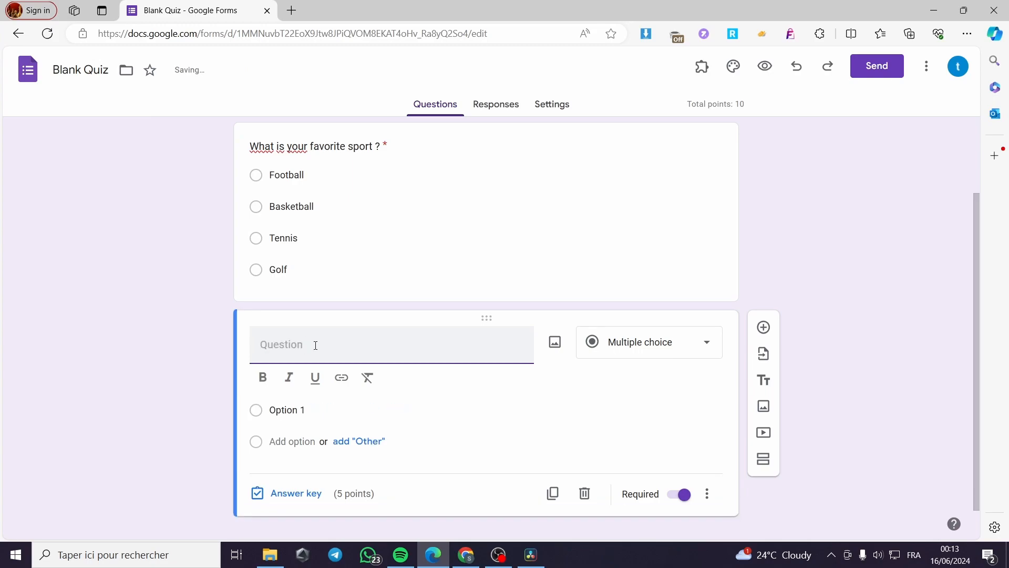
# Step: Enter "How old are you ?" as the new question's text
pyautogui.write('How old are you ?')
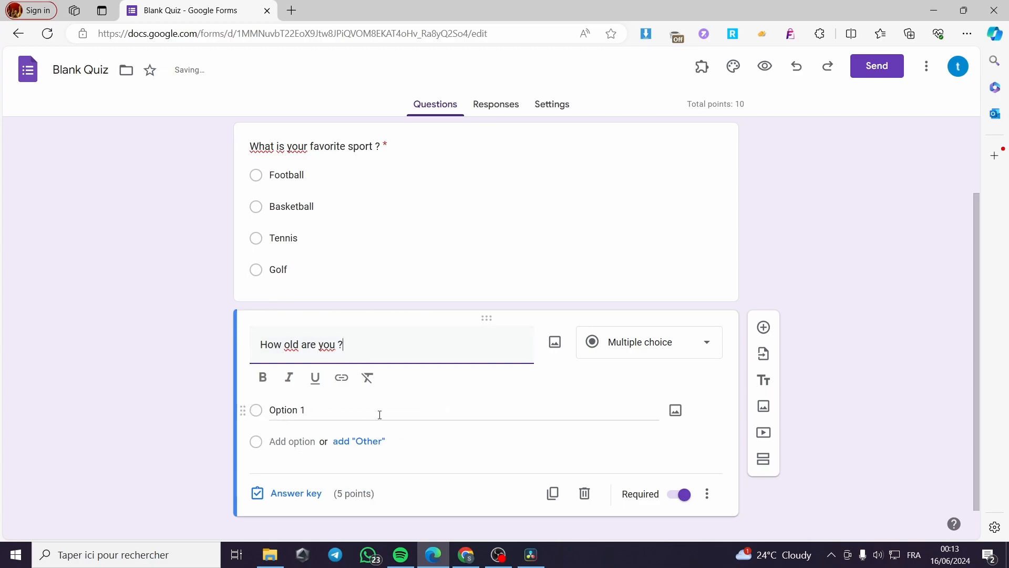
# Step: Enter 16-25, 25-35 and 35-40 as the first three answer options of the age question
pyautogui.click(297, 410)
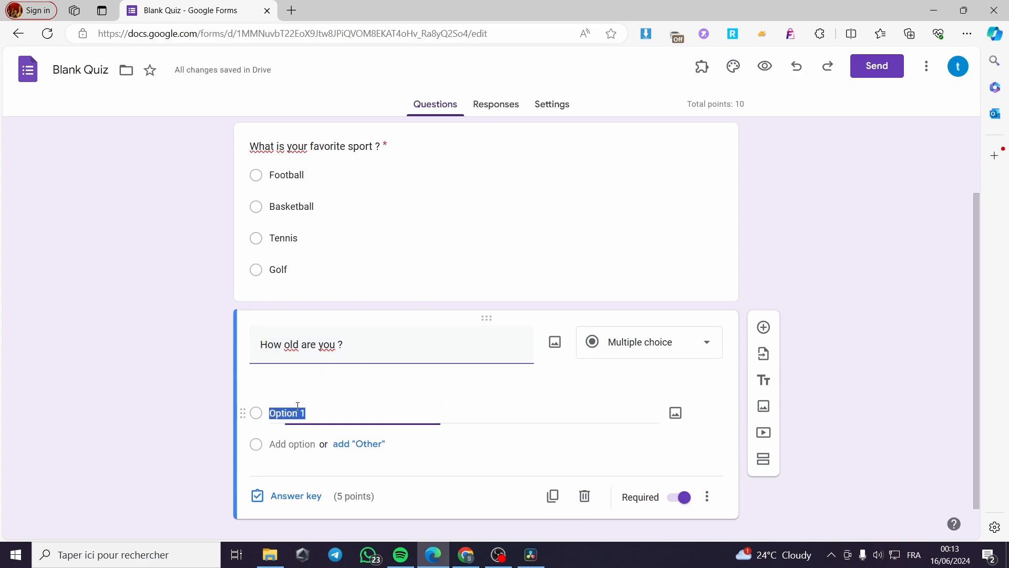
pyautogui.write('1')
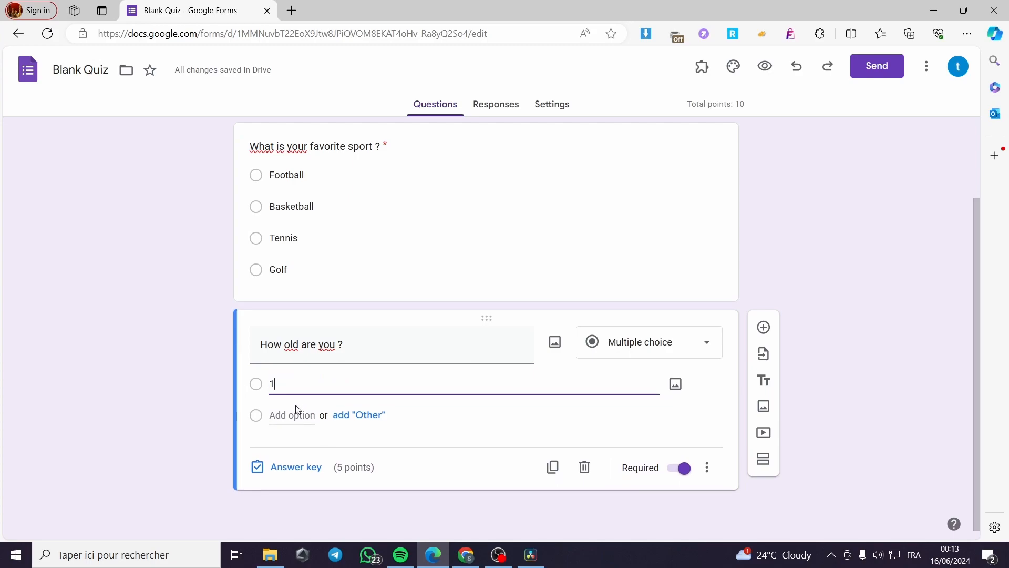
pyautogui.write('6-25')
pyautogui.click(296, 411)
pyautogui.write('25-35')
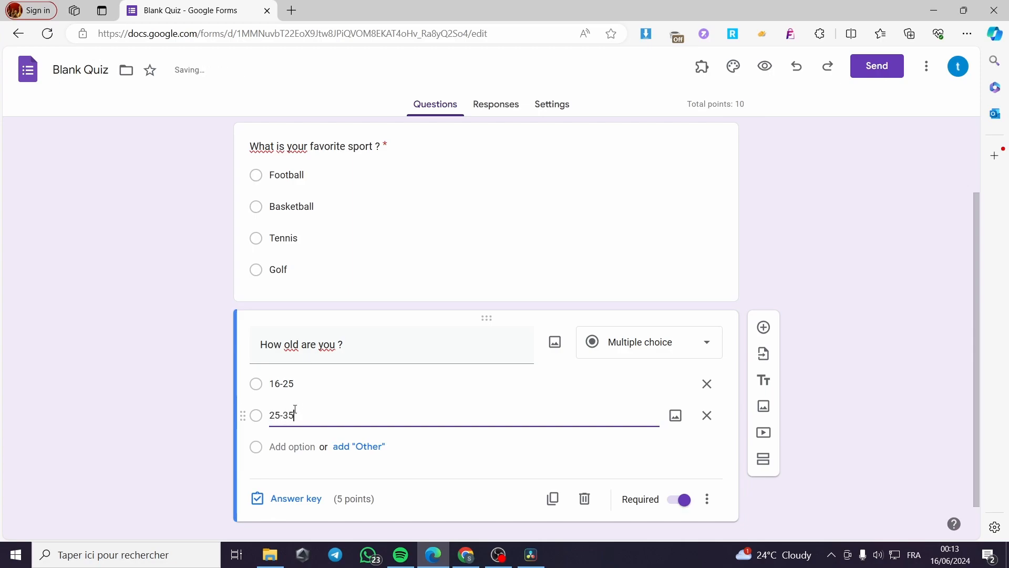
pyautogui.click(283, 446)
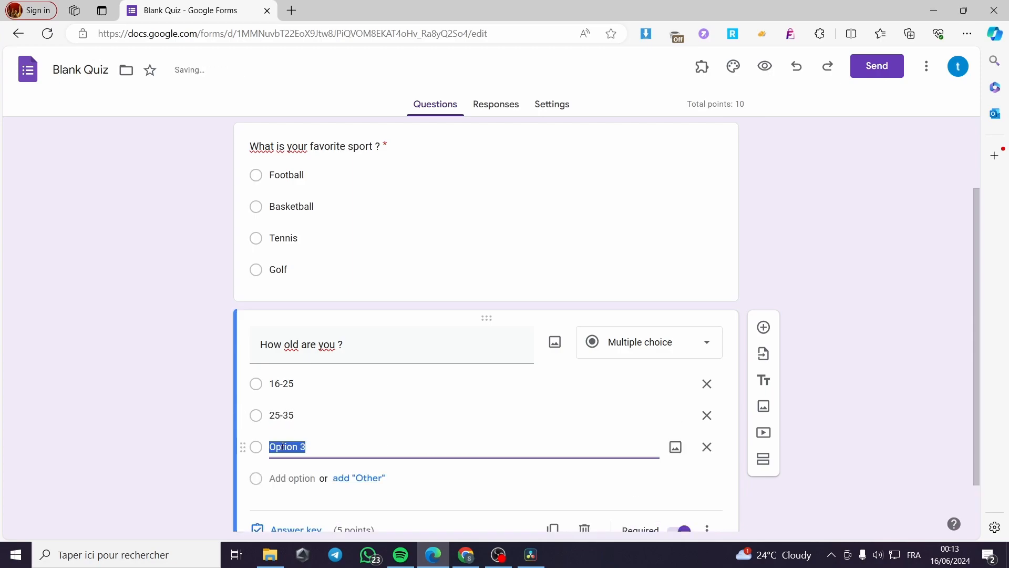
pyautogui.write('35-40')
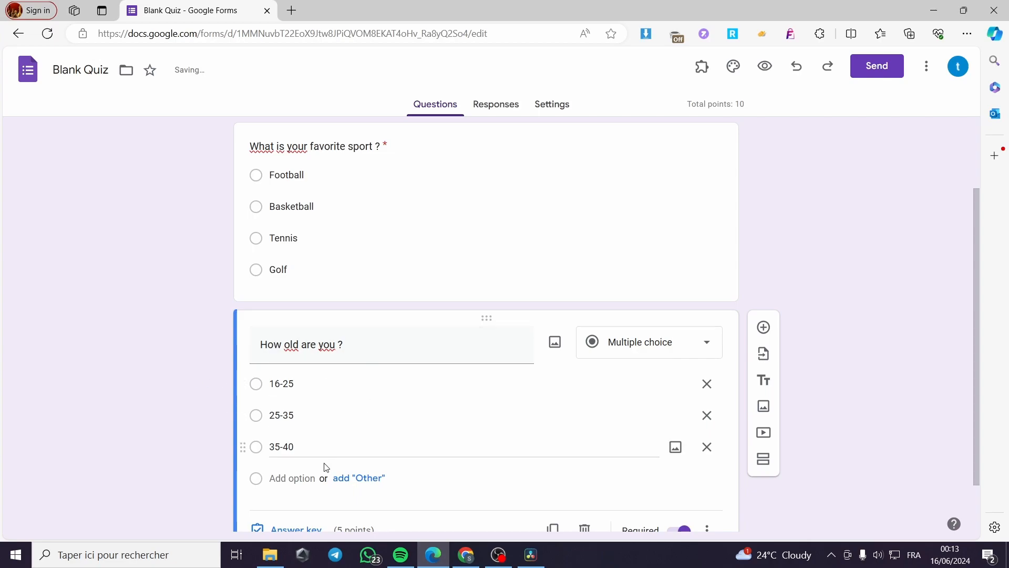
# Step: Add "Above 40" as the fourth answer option of the age question
pyautogui.click(294, 479)
pyautogui.write('Abouve')
pyautogui.press('BackSpace')
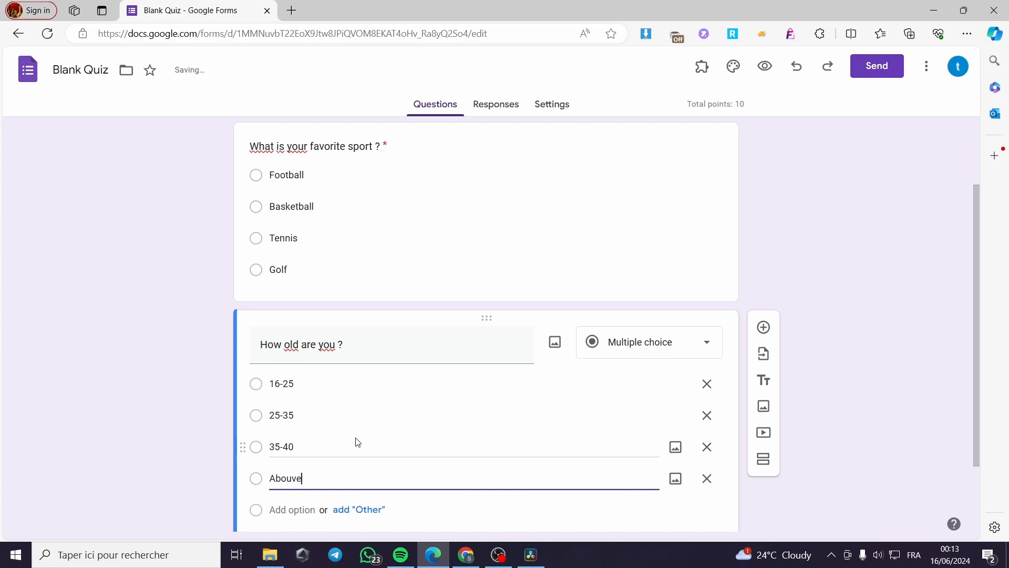
pyautogui.write('ve 40')
pyautogui.click(203, 421)
# Step: Mark all four age ranges as correct in the age question's answer key
pyautogui.scroll(-2, 442, 427)
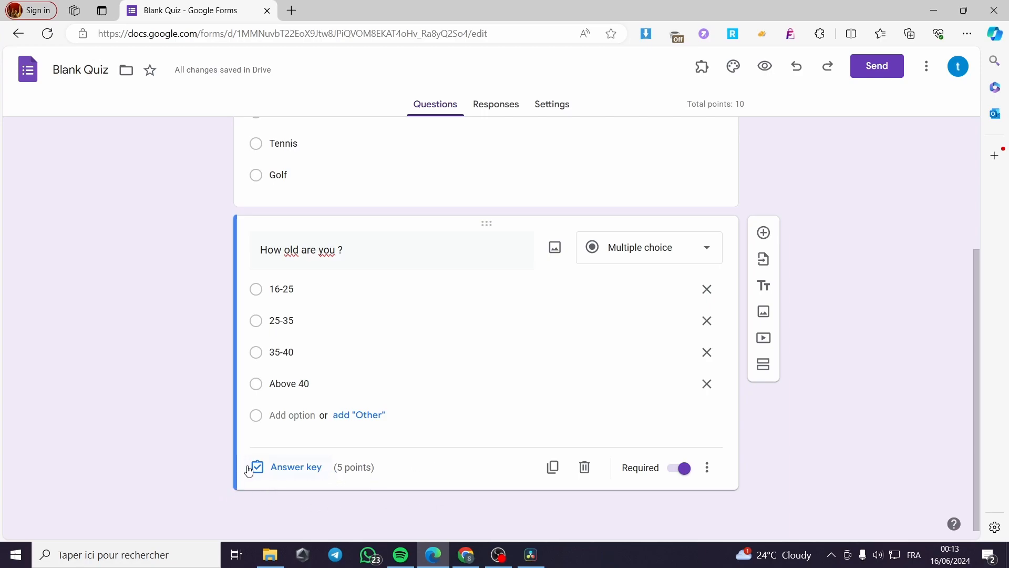
pyautogui.click(312, 476)
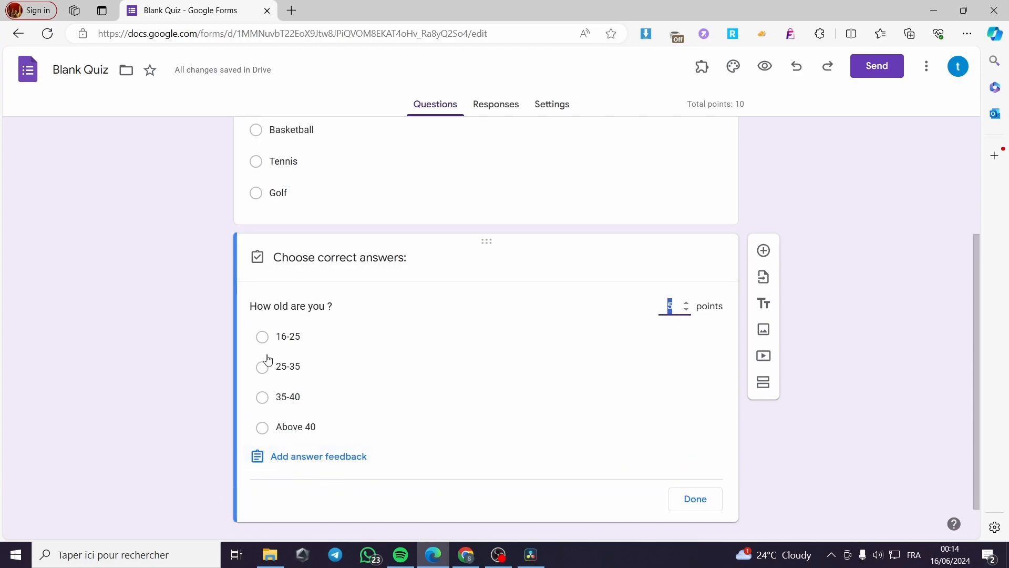
pyautogui.click(266, 341)
pyautogui.click(266, 367)
pyautogui.click(266, 398)
pyautogui.click(264, 431)
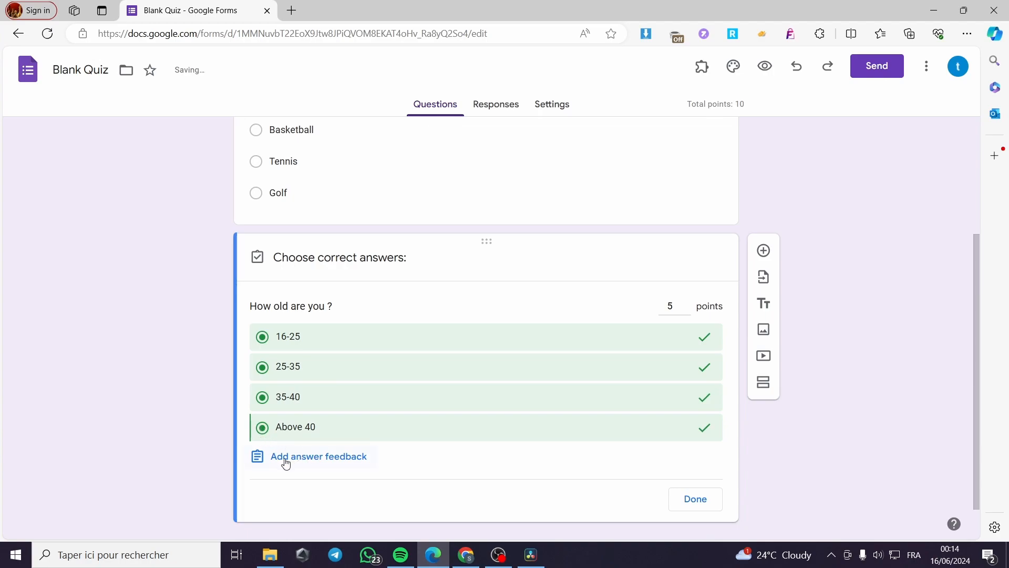
pyautogui.click(671, 306)
pyautogui.click(696, 499)
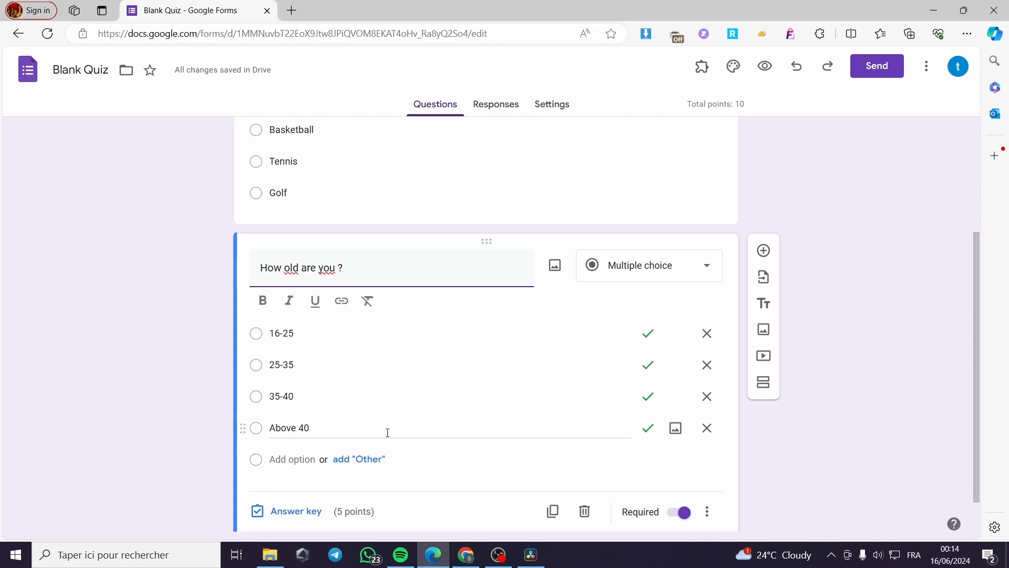
pyautogui.scroll(-1, 757, 515)
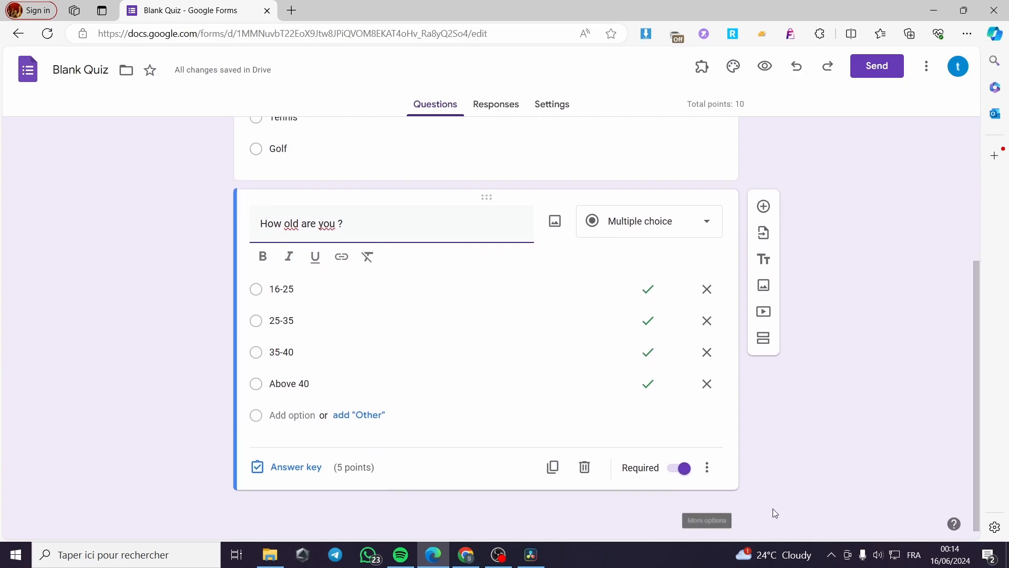
pyautogui.click(710, 470)
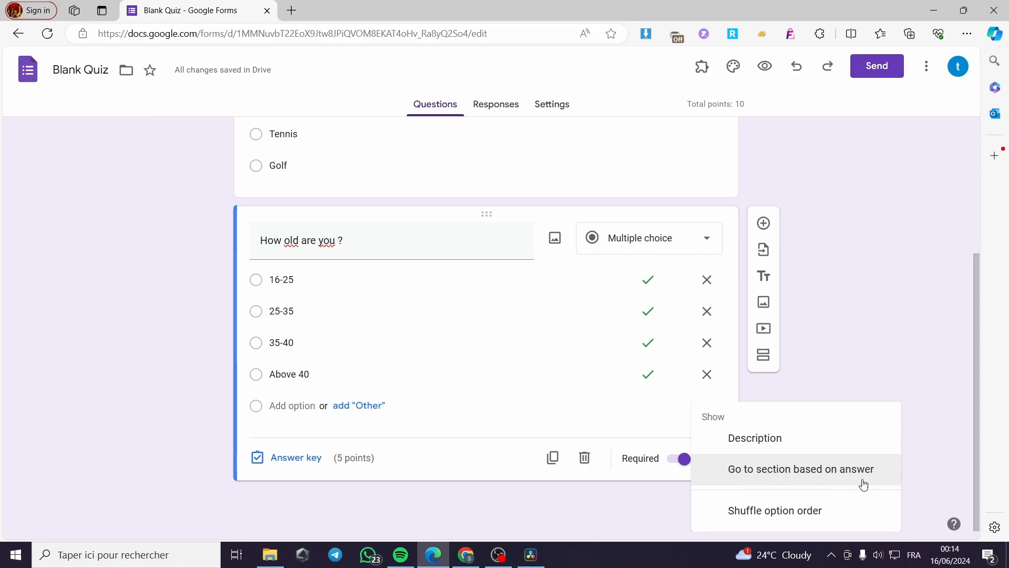
pyautogui.click(893, 363)
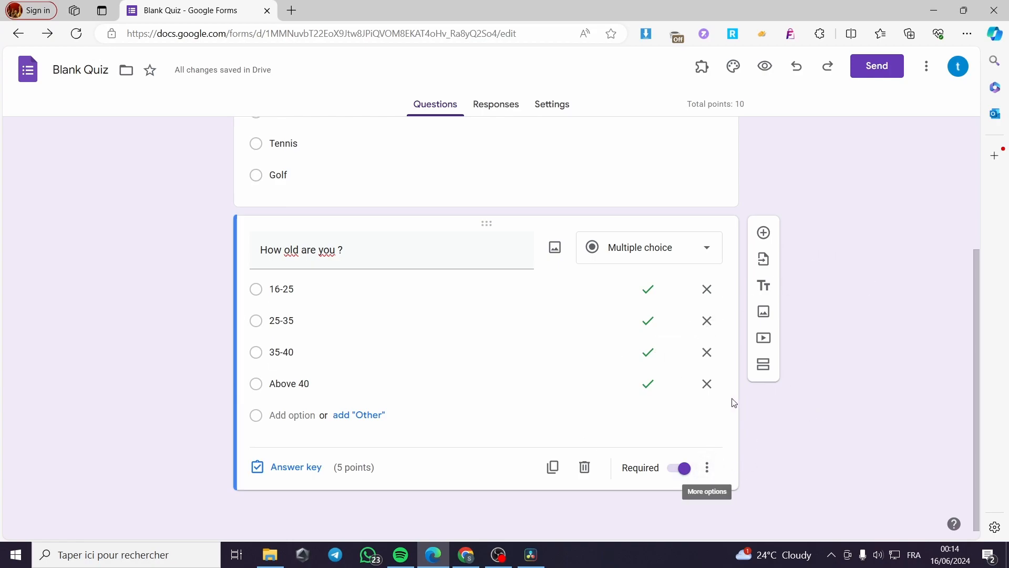
# Step: Add a new section after the age question and title it "Question about young ones"
pyautogui.click(767, 370)
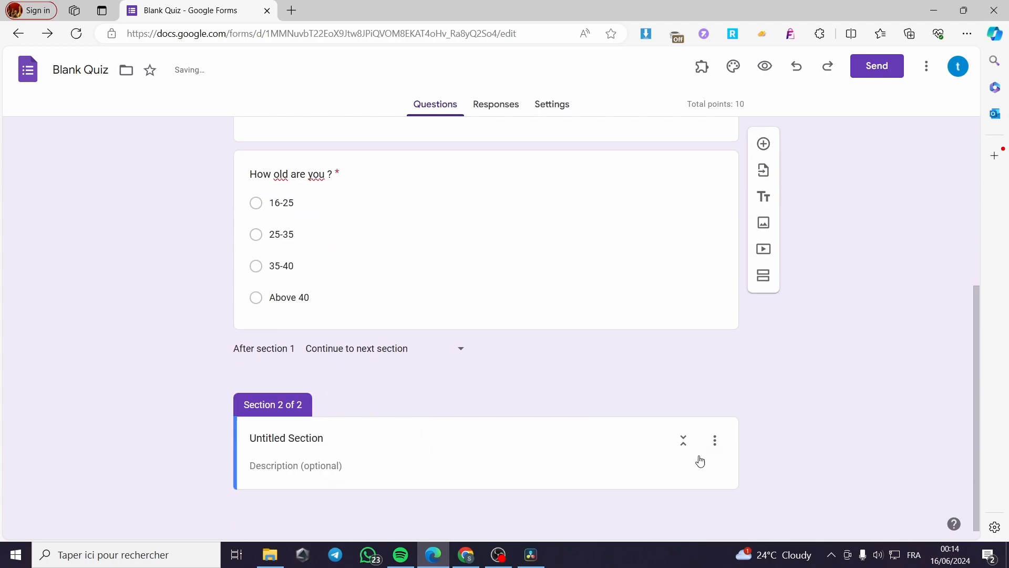
pyautogui.click(373, 440)
pyautogui.moveTo(373, 439); pyautogui.dragTo(208, 444)
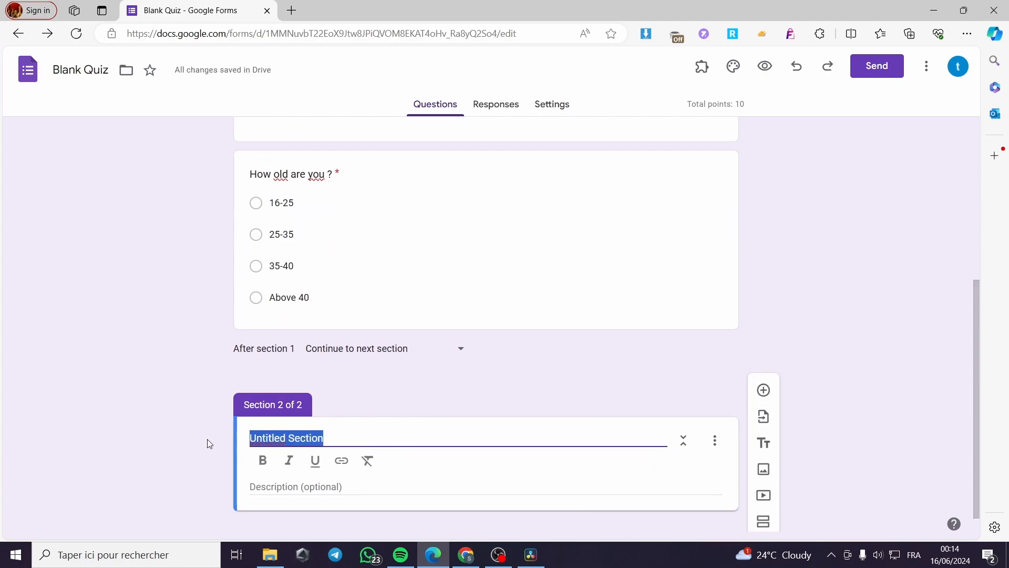
pyautogui.write('Qu')
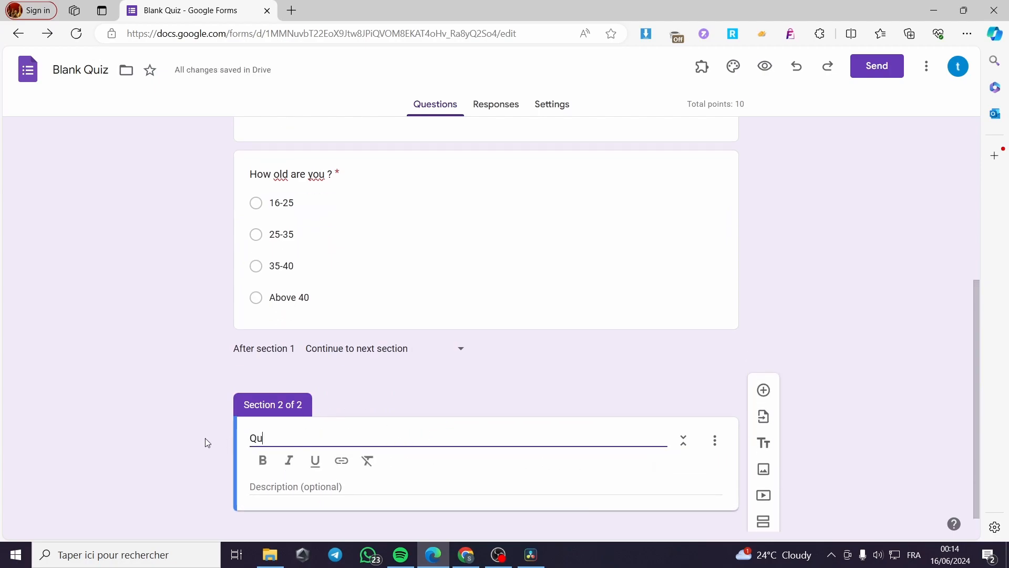
pyautogui.write('estion about young')
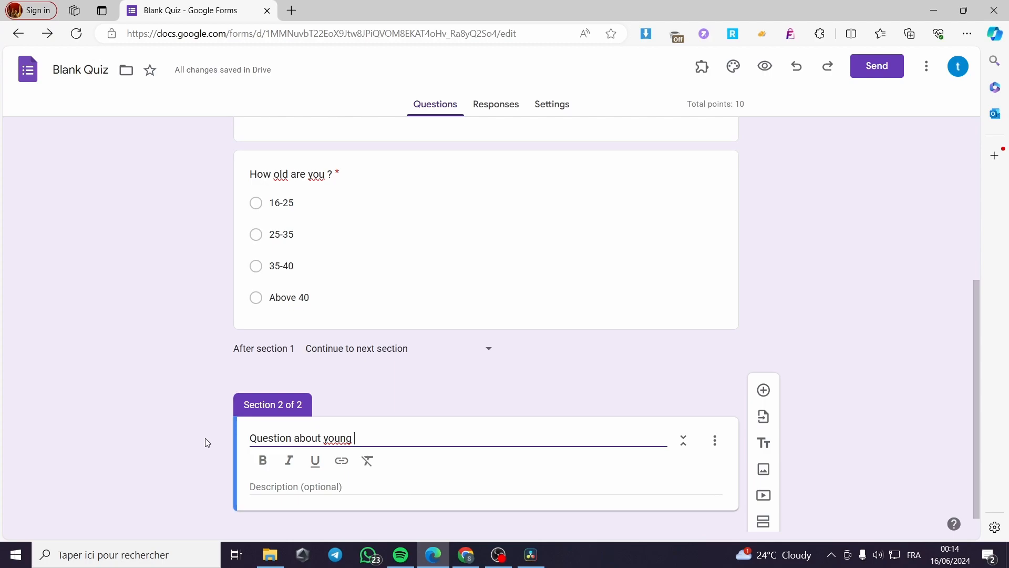
pyautogui.write('ones')
# Step: Replace the word "about" with "for" in the second section's title
pyautogui.doubleClick(320, 437)
pyautogui.moveTo(320, 438); pyautogui.dragTo(293, 438)
pyautogui.write('for')
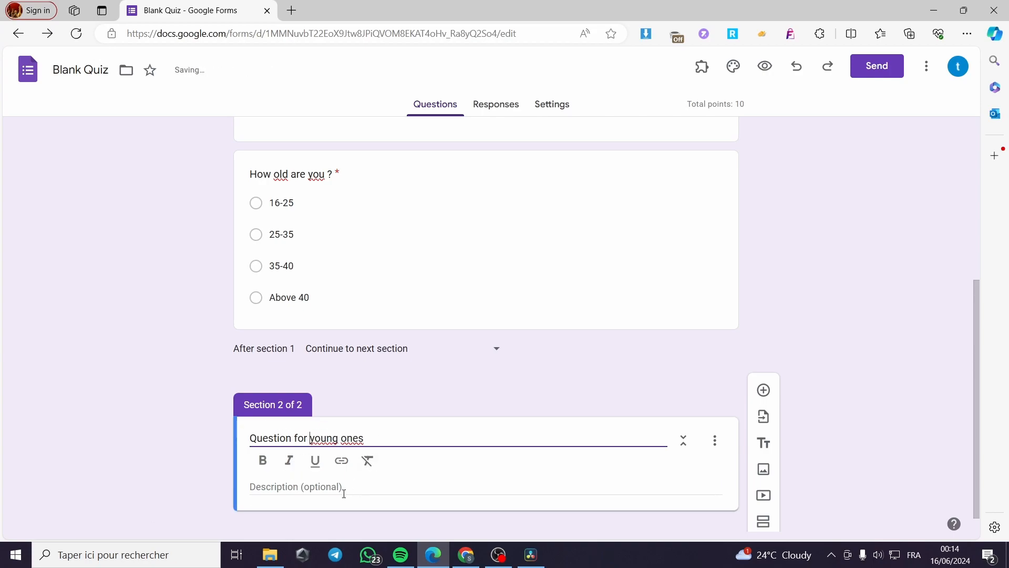
# Step: Enter "Answer the question for your own" as the second section's description and make it bold
pyautogui.click(367, 485)
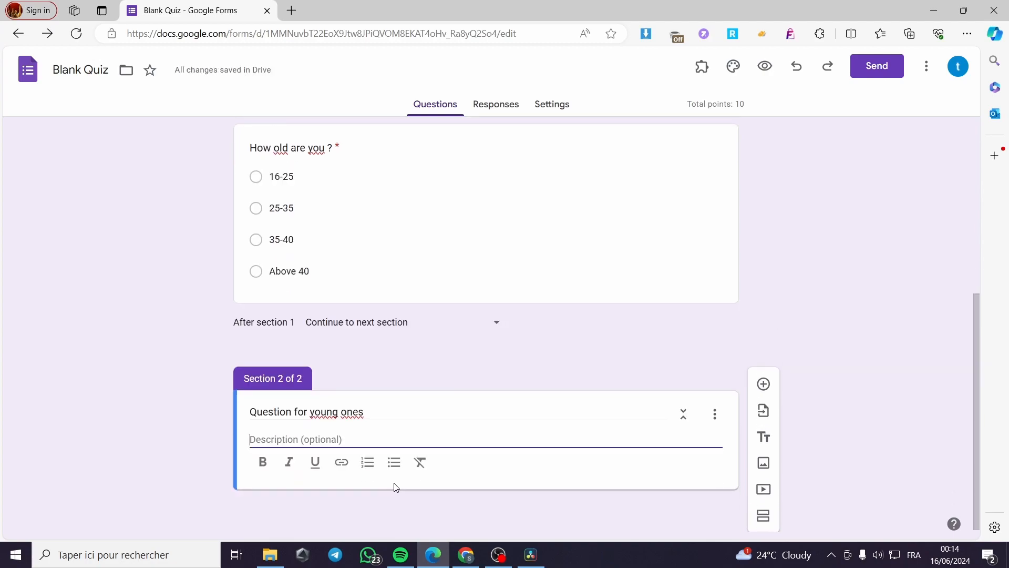
pyautogui.write('Answer the question')
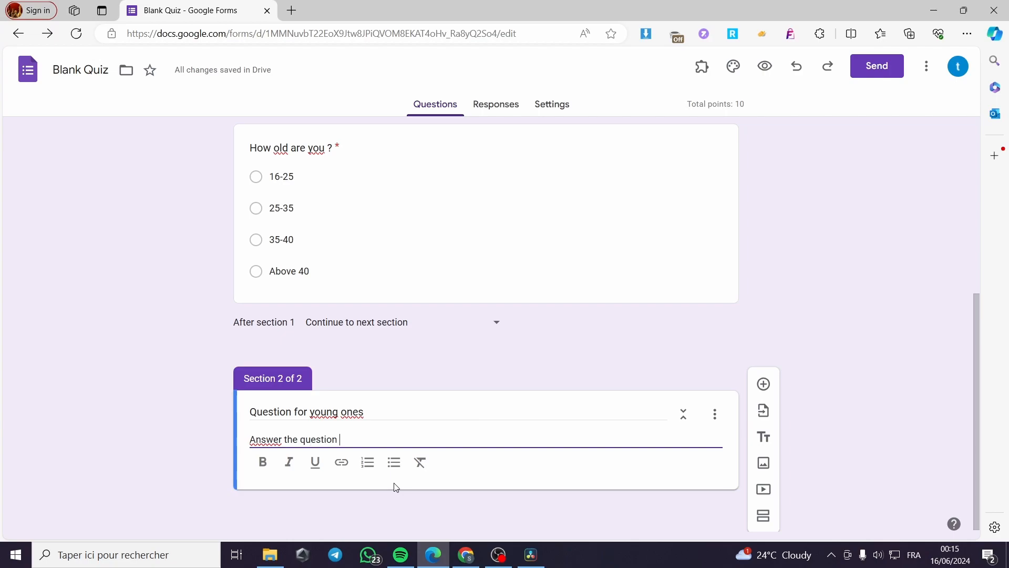
pyautogui.write(' for your own')
pyautogui.moveTo(536, 439); pyautogui.dragTo(227, 432)
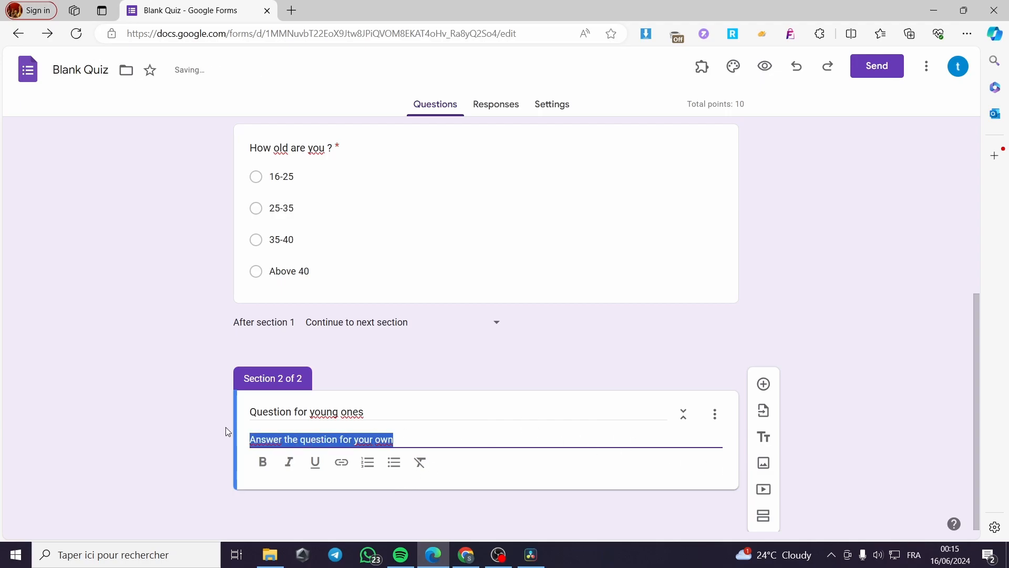
pyautogui.click(263, 462)
# Step: Add a question to the second section reading "How much is a perfect height of a Football player"
pyautogui.click(764, 384)
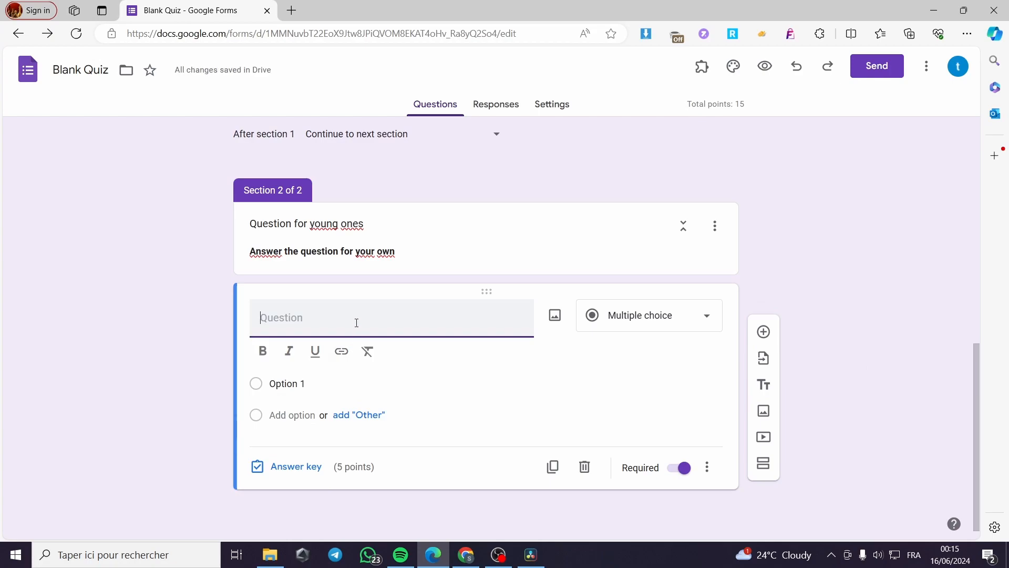
pyautogui.write('How much ')
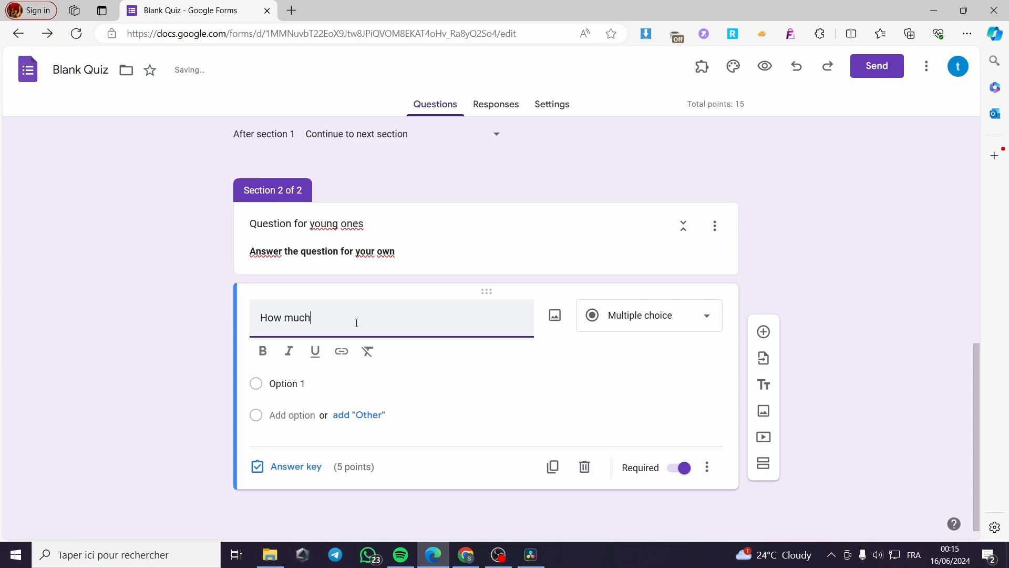
pyautogui.write('is a')
pyautogui.write(' p')
pyautogui.write('erfect')
pyautogui.write('ight ')
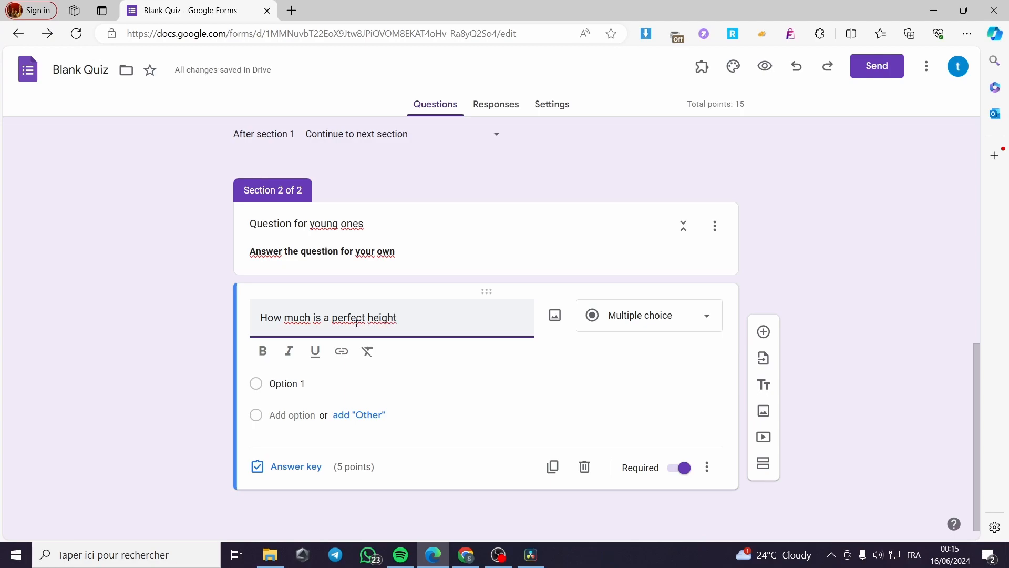
pyautogui.write('of a footBAll')
pyautogui.press('BackSpace')
pyautogui.press('BackSpace')
pyautogui.press('BackSpace')
pyautogui.write('bal')
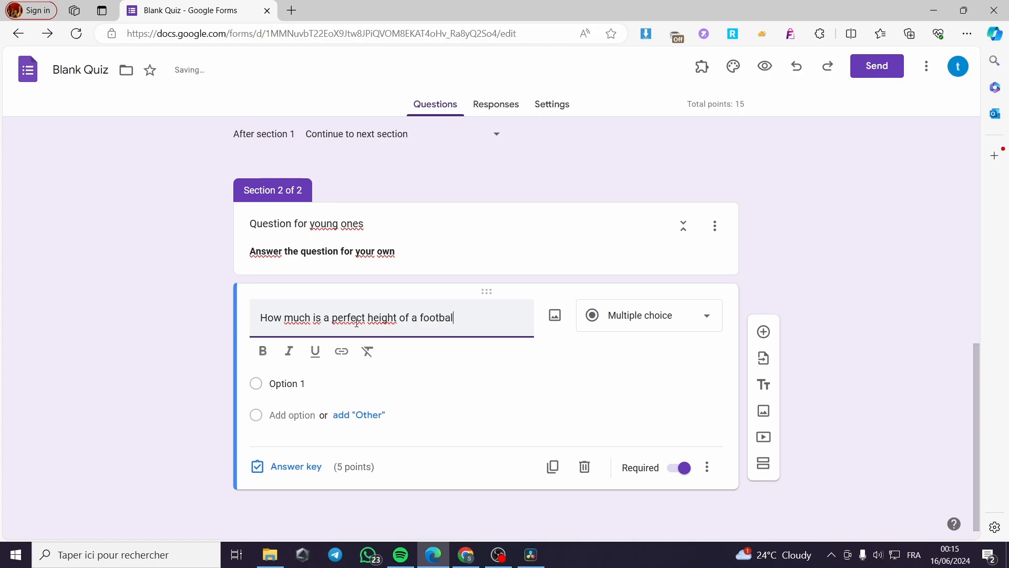
pyautogui.write('l player')
pyautogui.press('BackSpace')
pyautogui.write('F')
# Step: Enter "1.6 meters", "1.8 meters" and "2 meters" as the height question's answer options
pyautogui.click(355, 382)
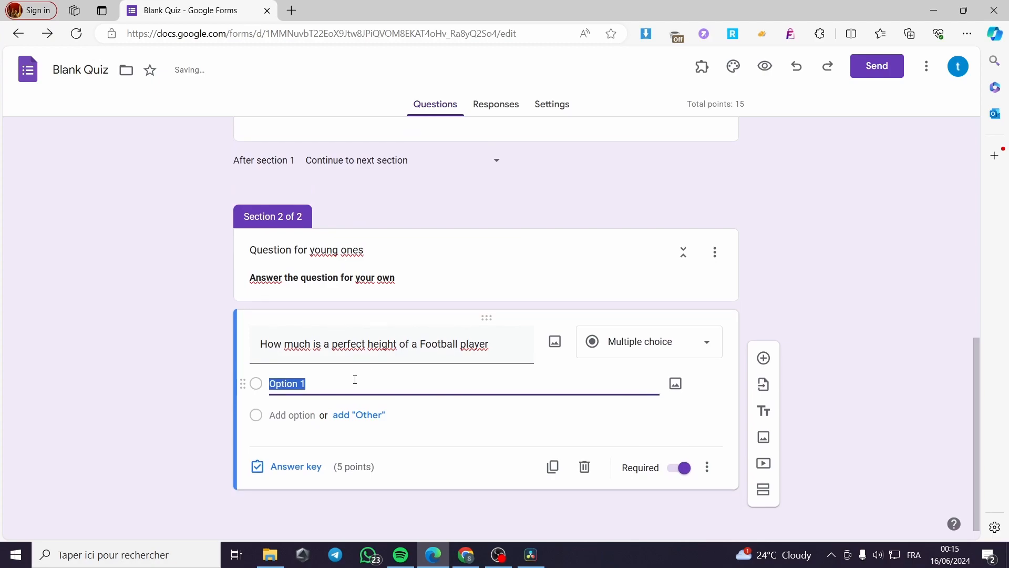
pyautogui.write('1.5')
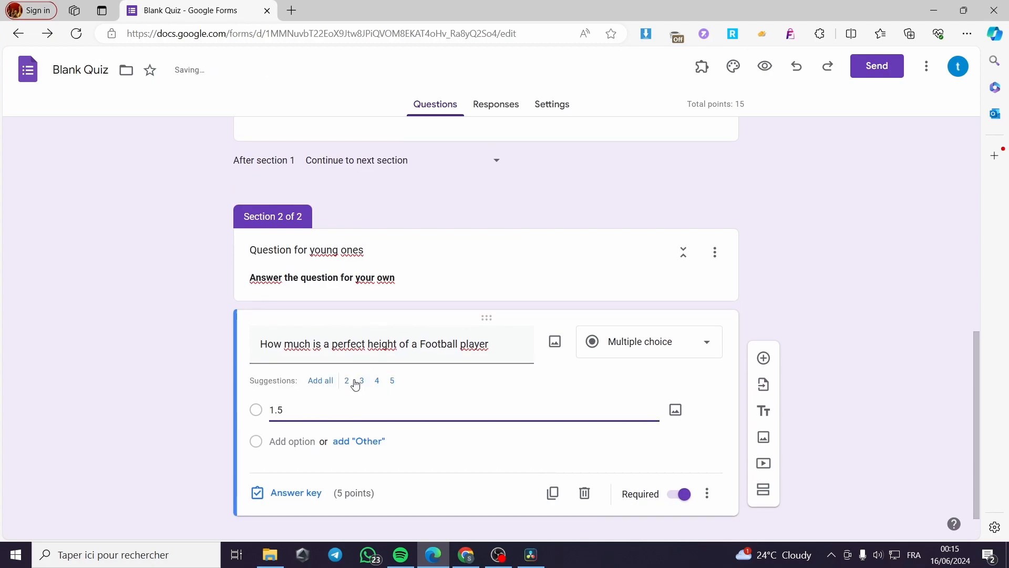
pyautogui.press('BackSpace')
pyautogui.click(310, 442)
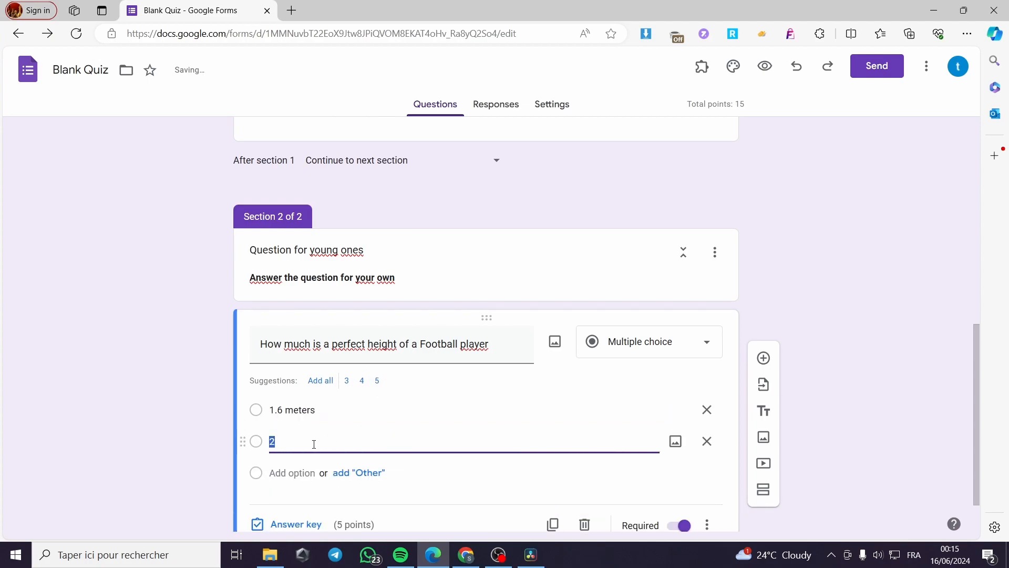
pyautogui.write('1.8 meters')
pyautogui.click(292, 472)
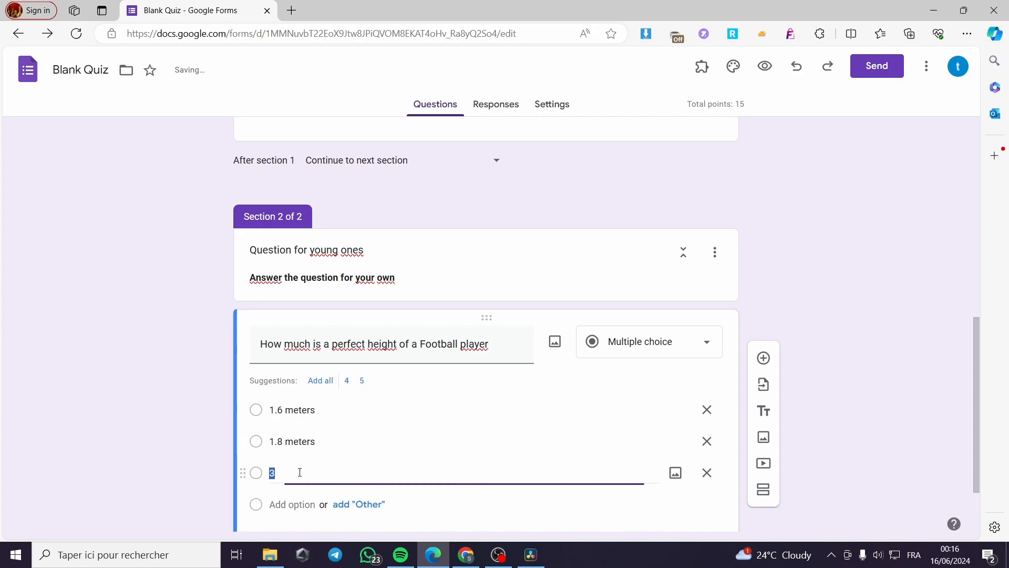
pyautogui.write('2 me')
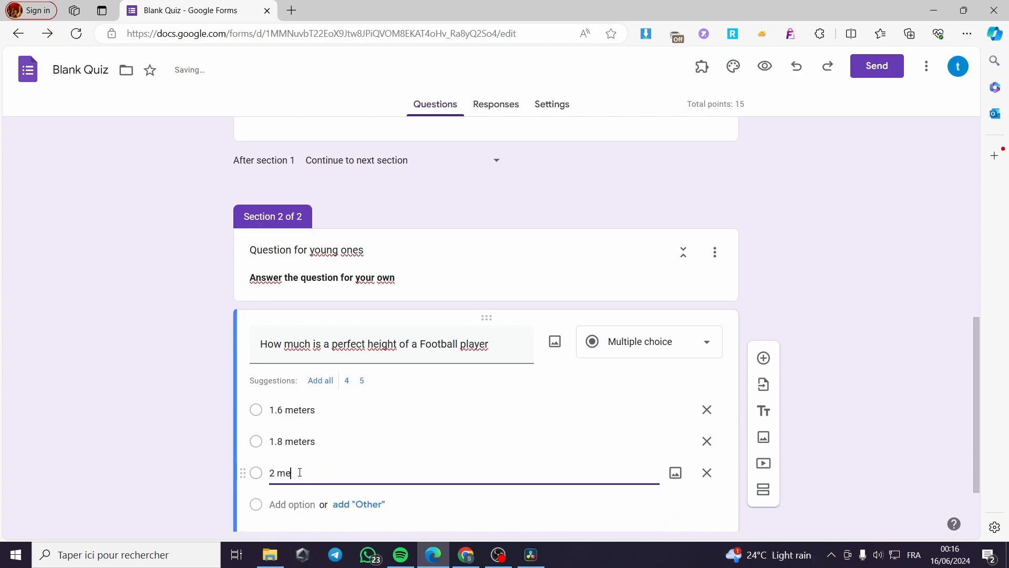
pyautogui.write('ters')
# Step: Mark "1.8 meters" as the correct answer in the height question's answer key
pyautogui.scroll(-1, 384, 474)
pyautogui.click(274, 491)
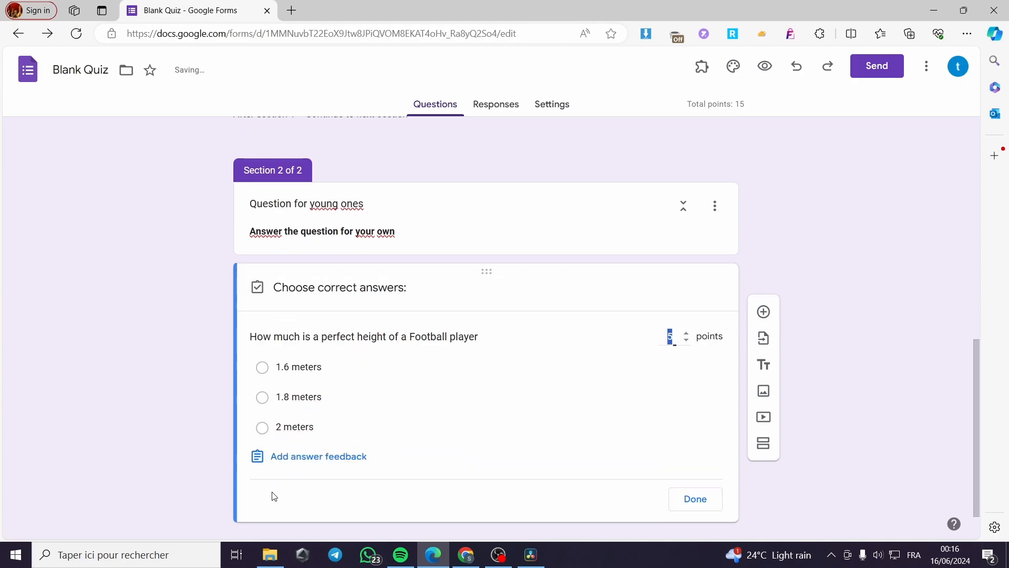
pyautogui.click(263, 401)
pyautogui.click(697, 503)
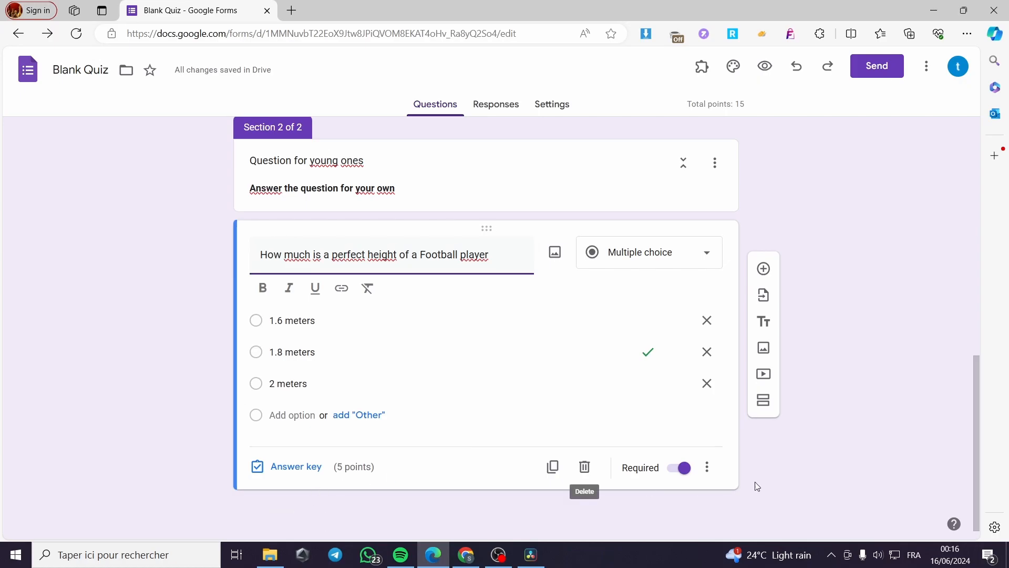
# Step: Enable "Go to section based on answer" for the age question
pyautogui.scroll(5, 683, 436)
pyautogui.scroll(1, 412, 291)
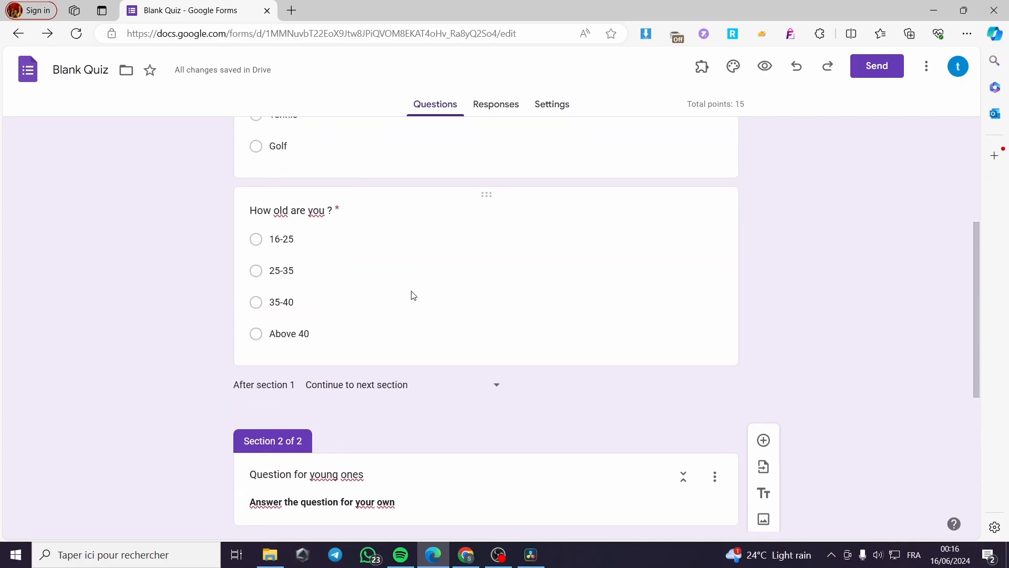
pyautogui.click(638, 351)
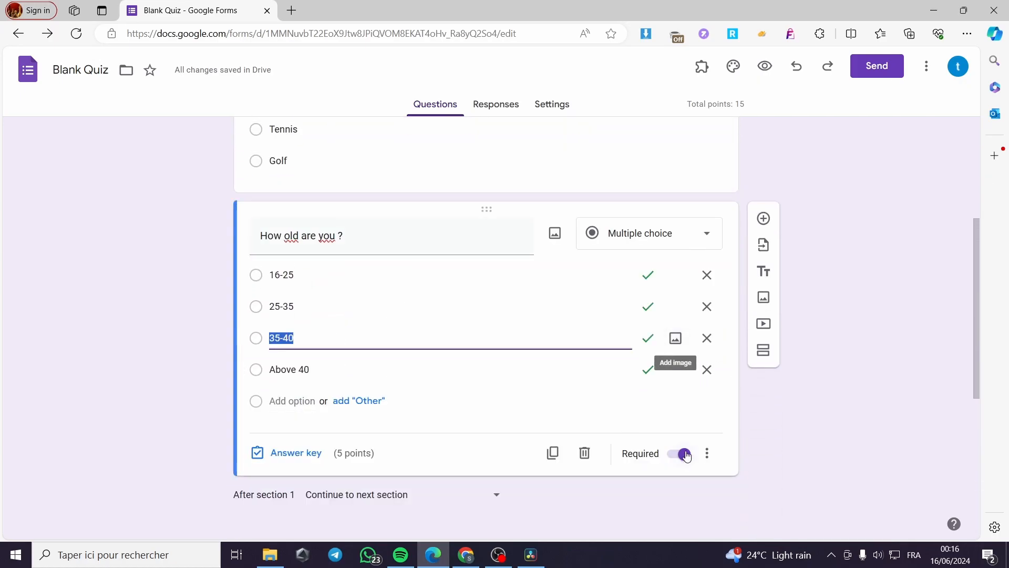
pyautogui.click(711, 453)
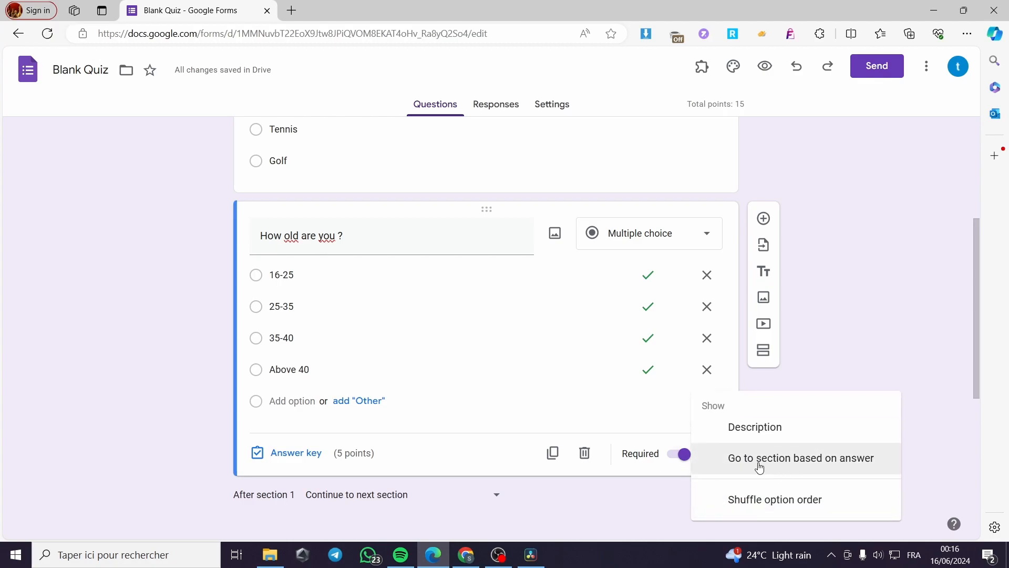
pyautogui.click(851, 465)
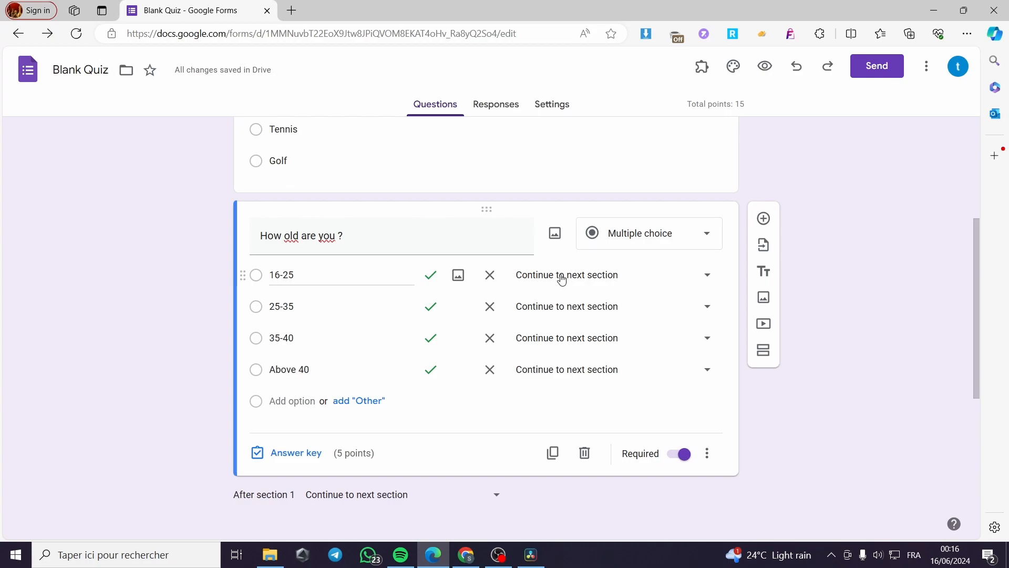
# Step: Route the 16-25 and 25-35 answers to section 2 (Question for young ones)
pyautogui.click(620, 278)
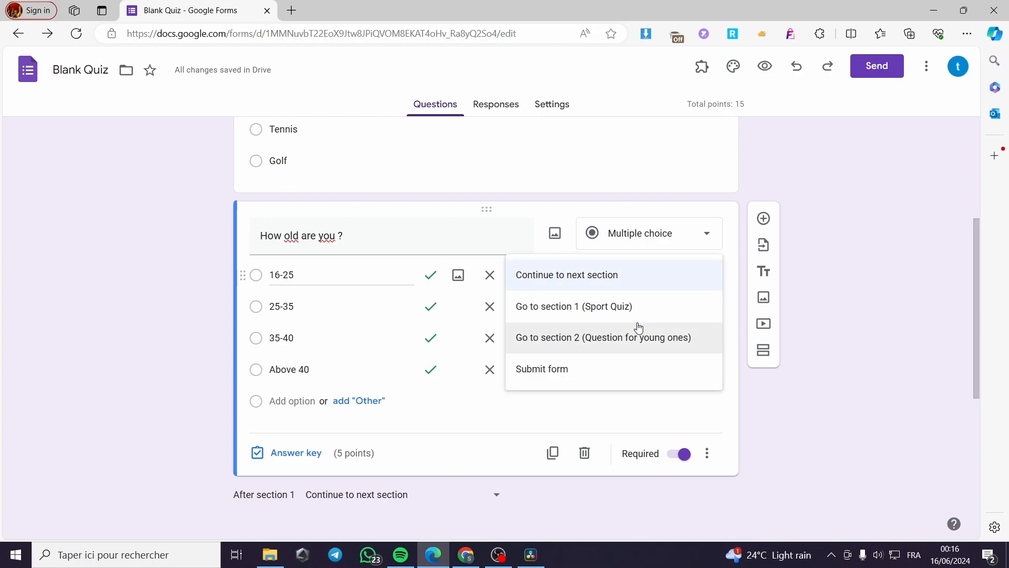
pyautogui.click(607, 344)
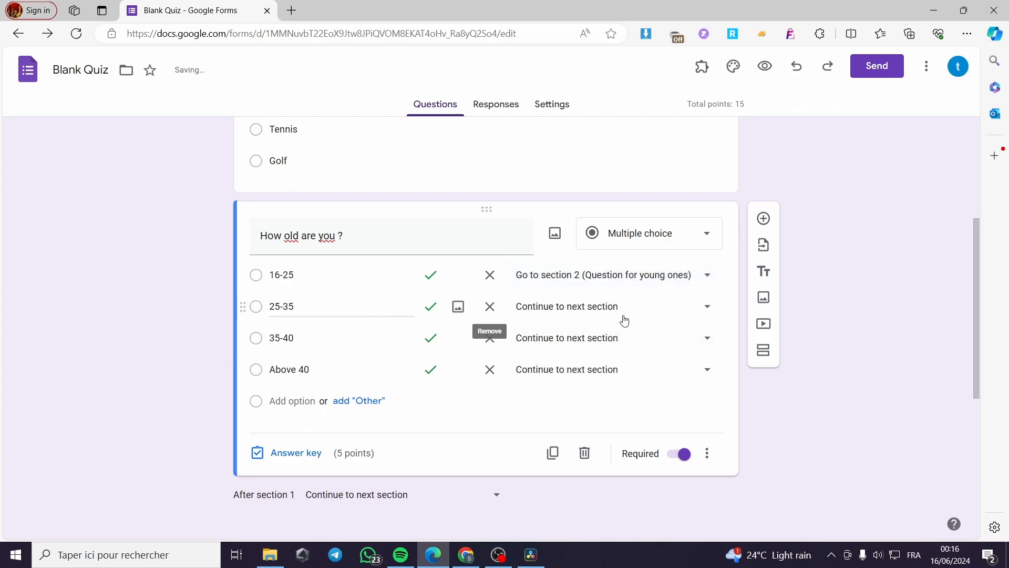
pyautogui.click(625, 316)
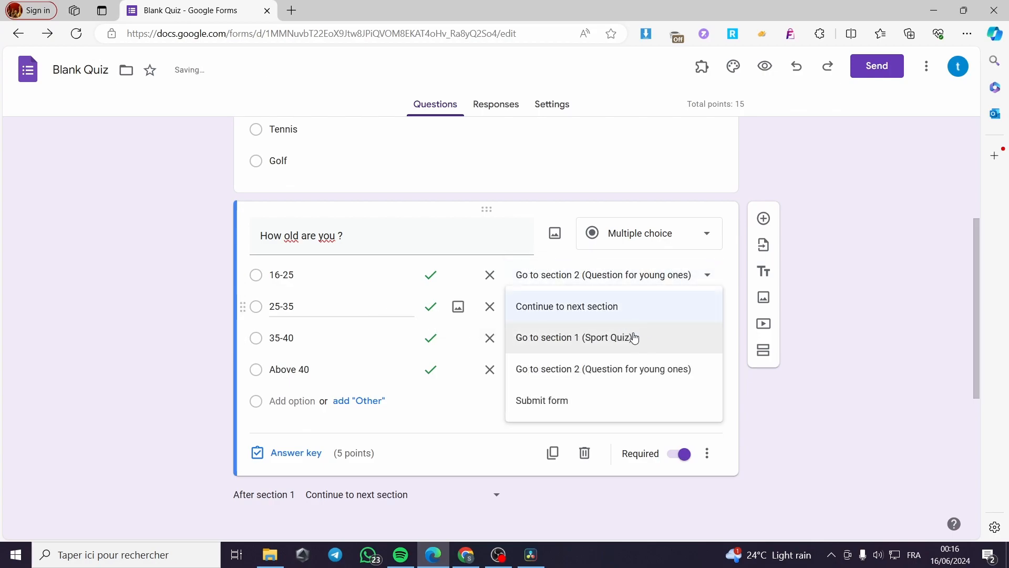
pyautogui.click(608, 369)
# Step: Set the Above 40 and 35-40 answers of the age question to Submit form
pyautogui.click(602, 371)
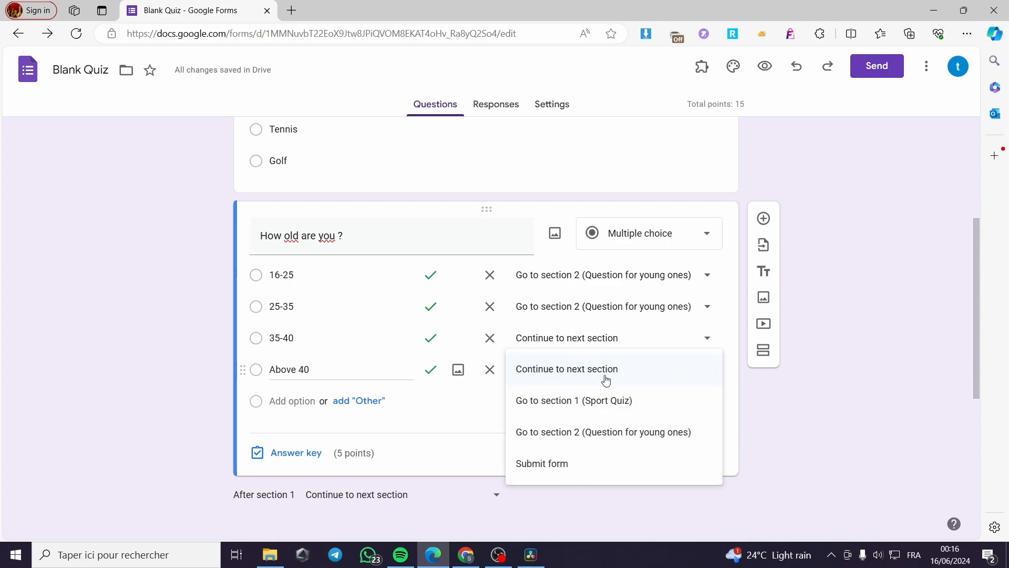
pyautogui.click(593, 464)
pyautogui.click(590, 372)
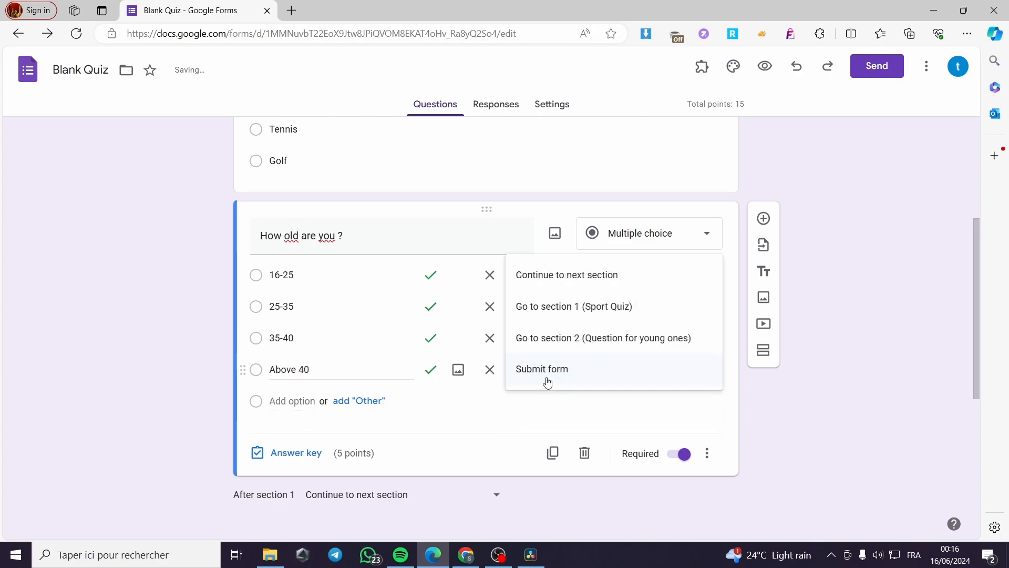
pyautogui.click(561, 376)
pyautogui.click(597, 347)
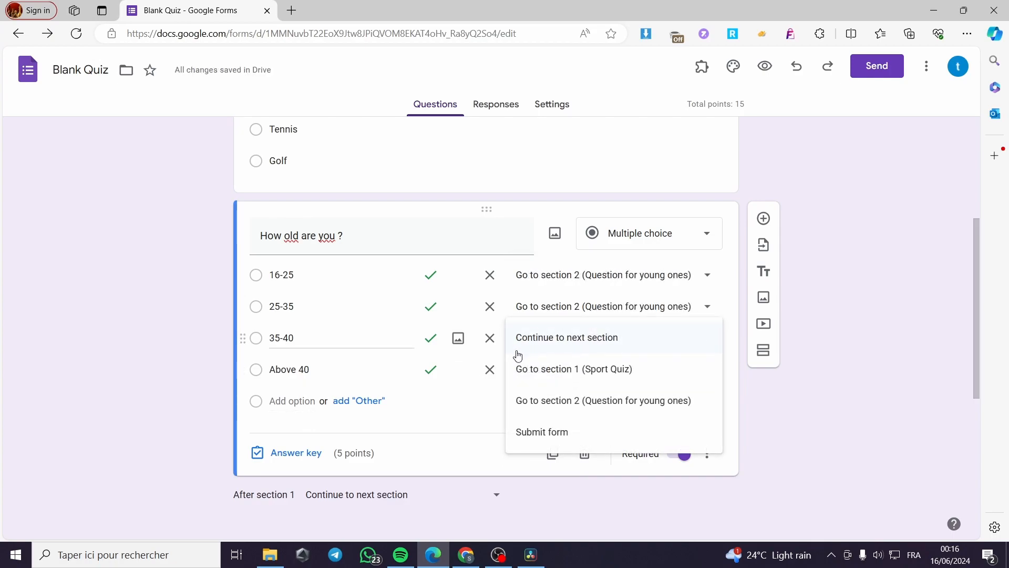
pyautogui.click(560, 434)
pyautogui.scroll(-6, 573, 383)
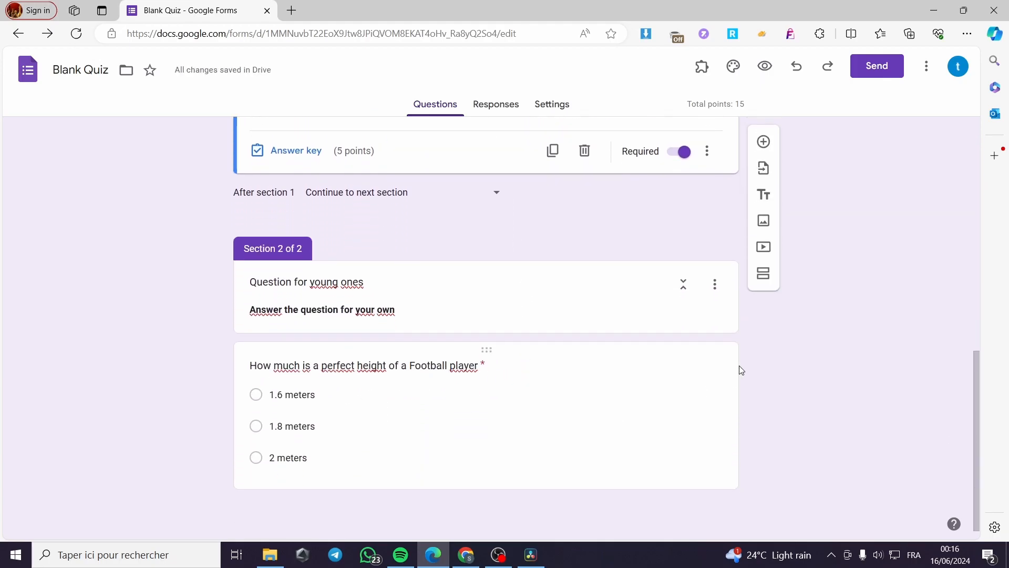
pyautogui.click(763, 141)
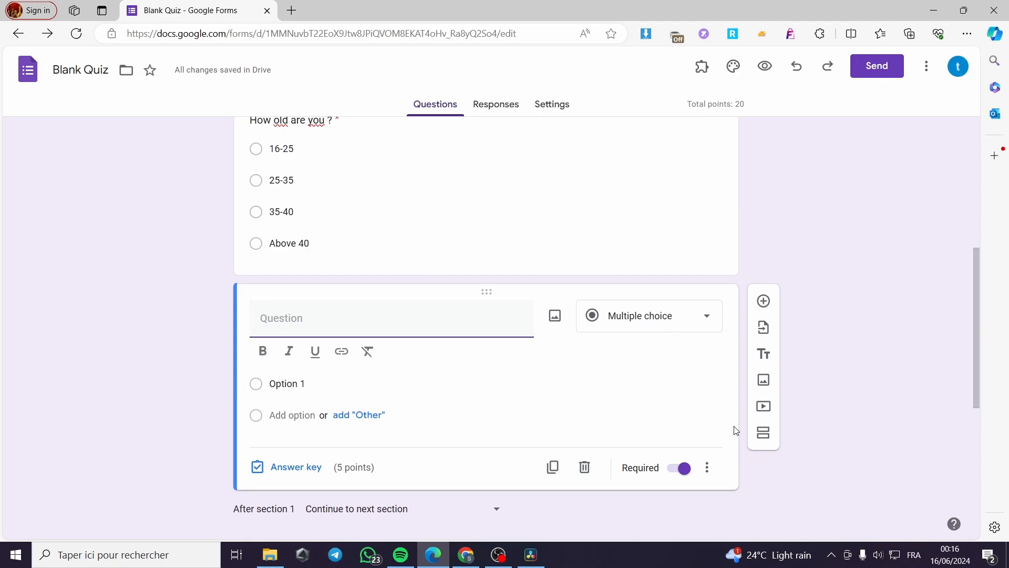
pyautogui.click(580, 471)
# Step: Add a question after the height question in section 2 reading "What is your favorite brand?"
pyautogui.scroll(-4, 610, 441)
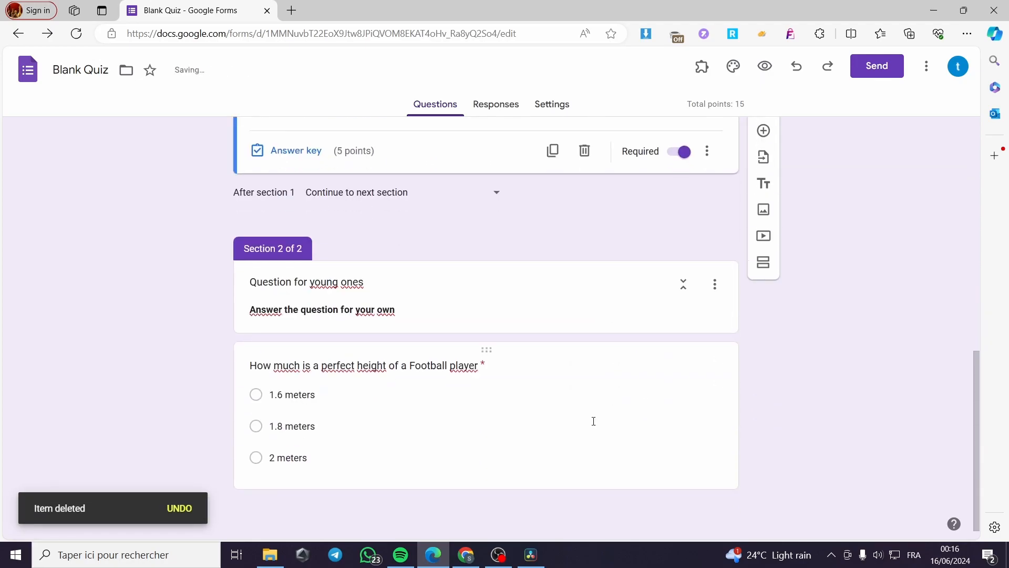
pyautogui.click(573, 403)
pyautogui.click(764, 264)
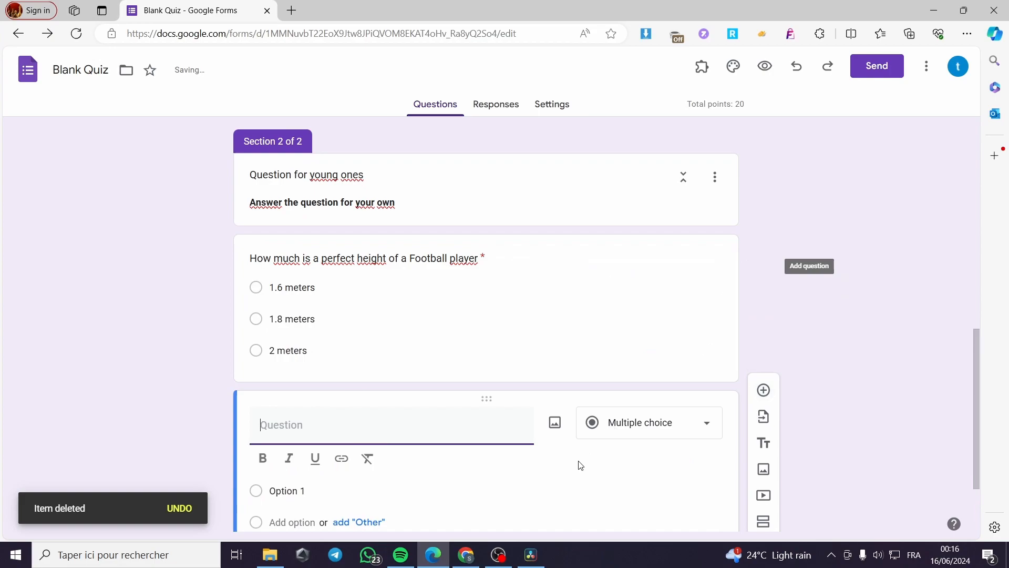
pyautogui.scroll(2, 368, 332)
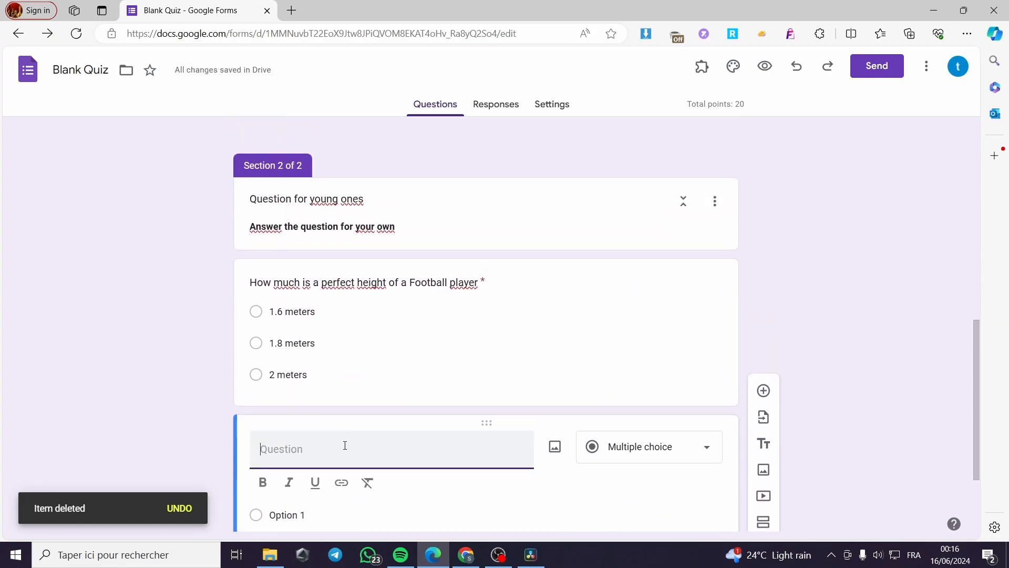
pyautogui.scroll(-2, 363, 447)
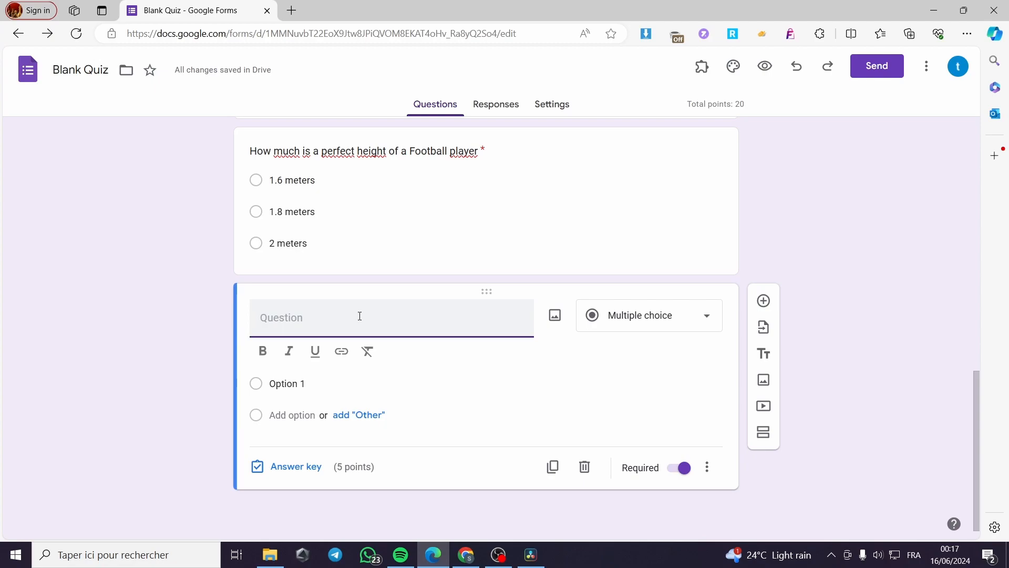
pyautogui.write('What ')
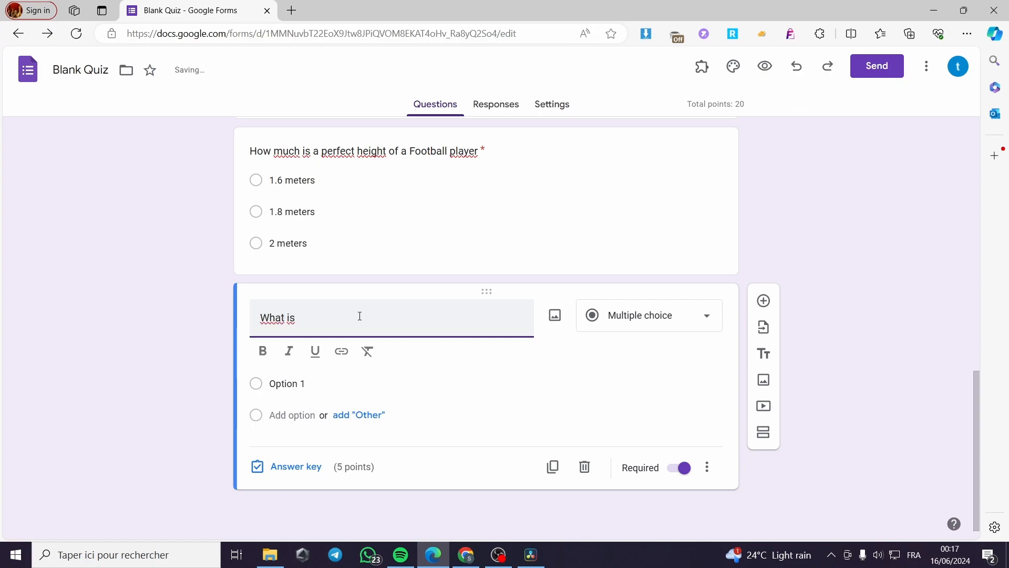
pyautogui.write('is your favorite brand?')
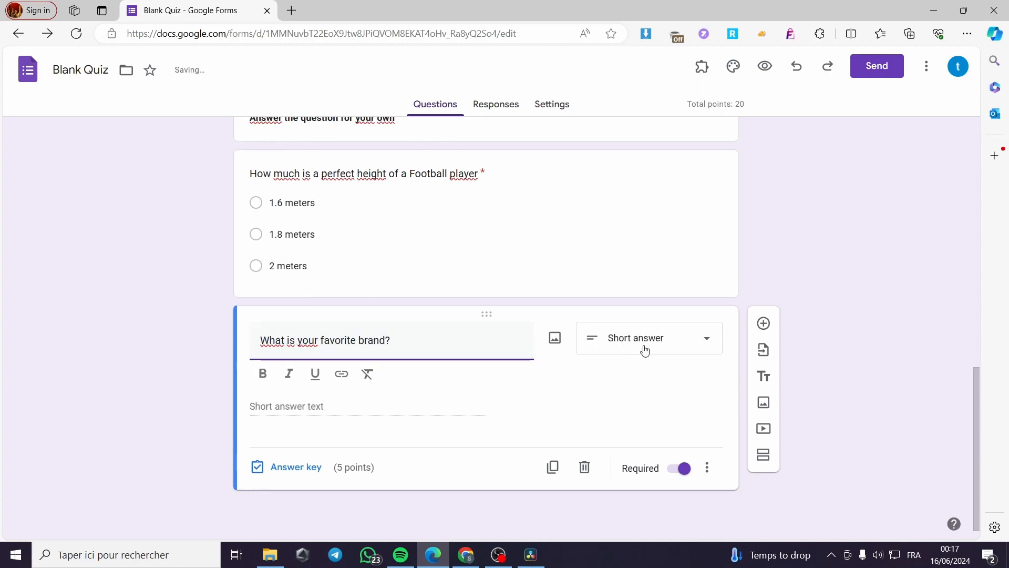
# Step: Make the favorite brand question Multiple choice, enter "Nike" as its first option and add a second option
pyautogui.click(645, 352)
pyautogui.click(680, 232)
pyautogui.click(290, 408)
pyautogui.write('Nike')
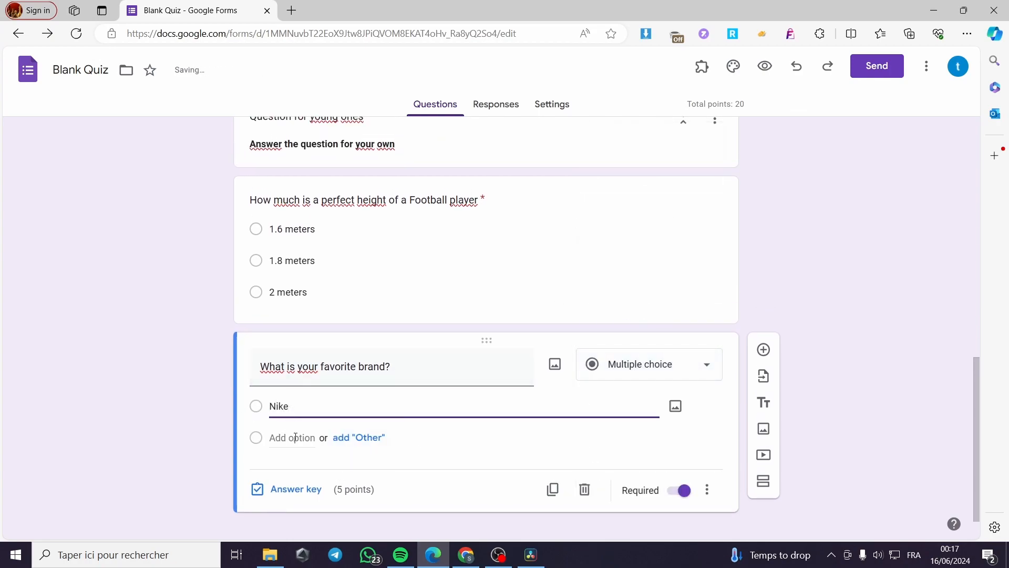
pyautogui.press('Return')
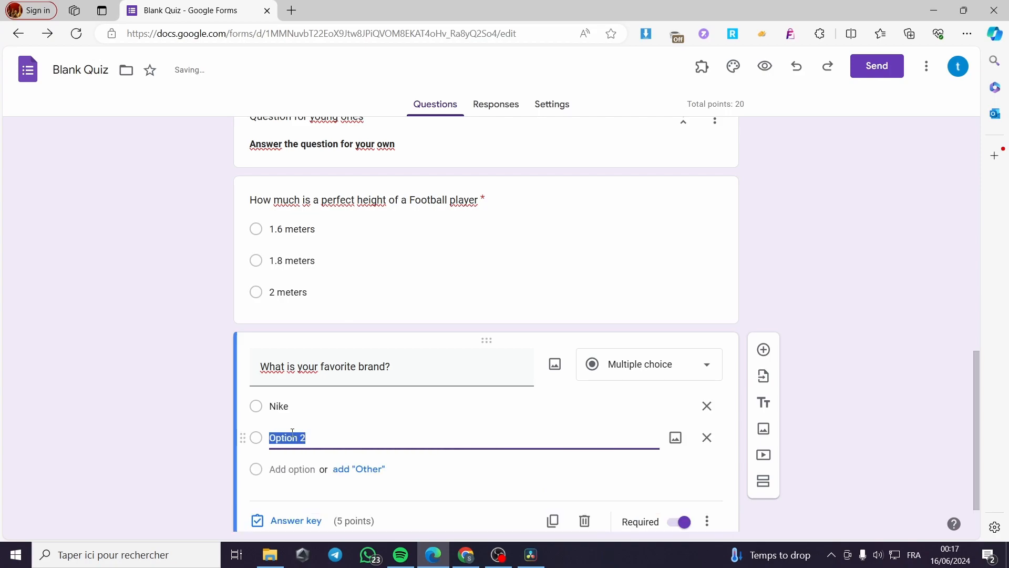
# Step: Reword the favorite brand question to read "What is your favorite sport brand?"
pyautogui.click(358, 368)
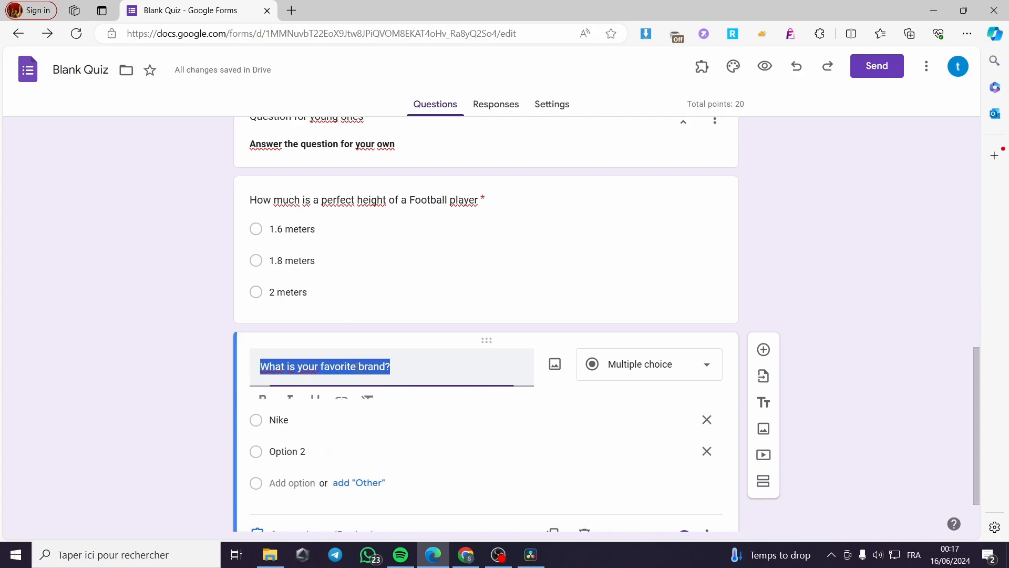
pyautogui.click(357, 367)
pyautogui.write('sport')
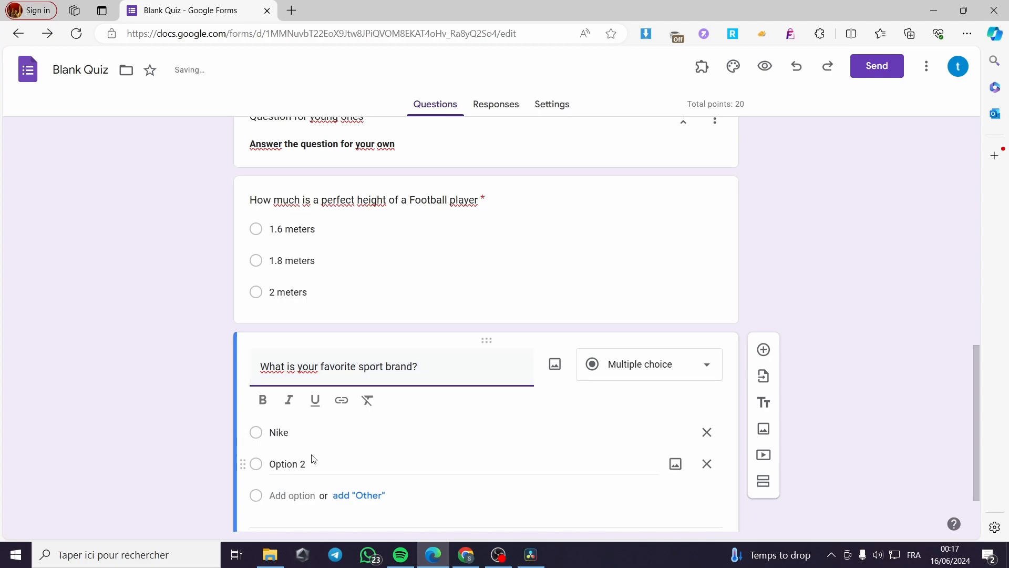
# Step: Enter "Adidas", "Puma" and "New balance" as the second, third and fourth options of the favorite sport brand question
pyautogui.click(302, 464)
pyautogui.write('Adidas')
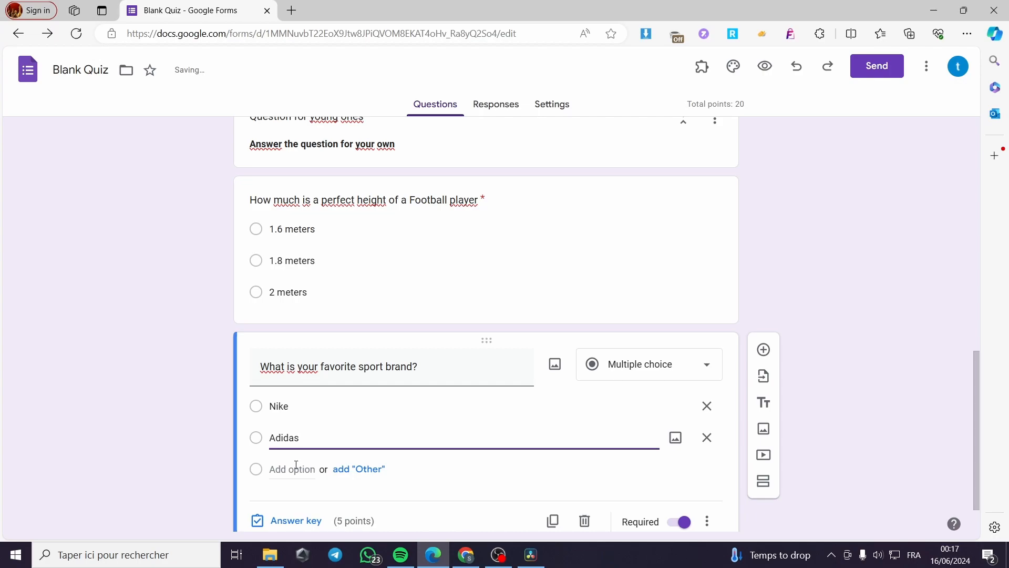
pyautogui.click(293, 469)
pyautogui.write('Puma')
pyautogui.click(293, 499)
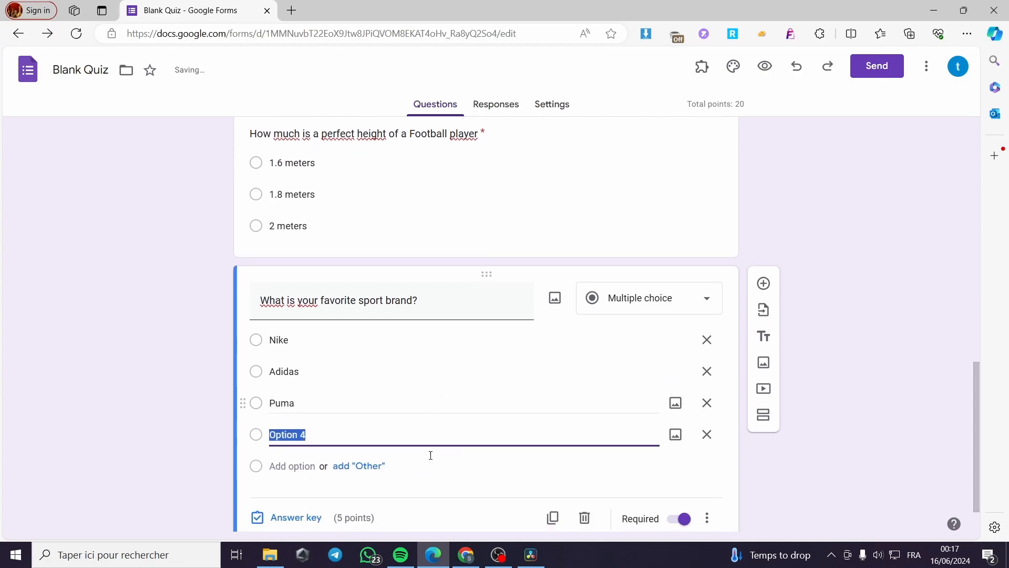
pyautogui.scroll(-1, 430, 455)
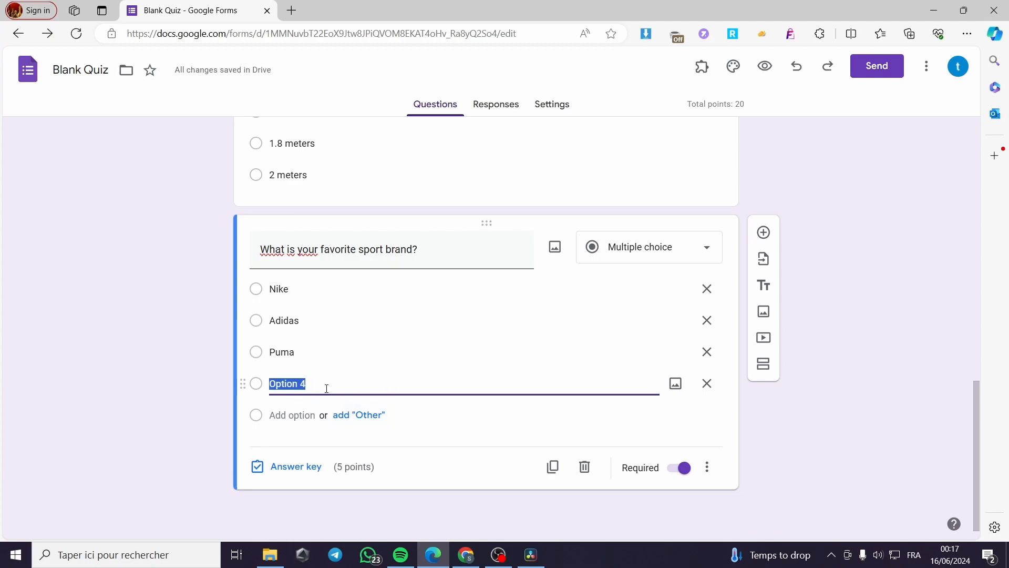
pyautogui.write('New ballance')
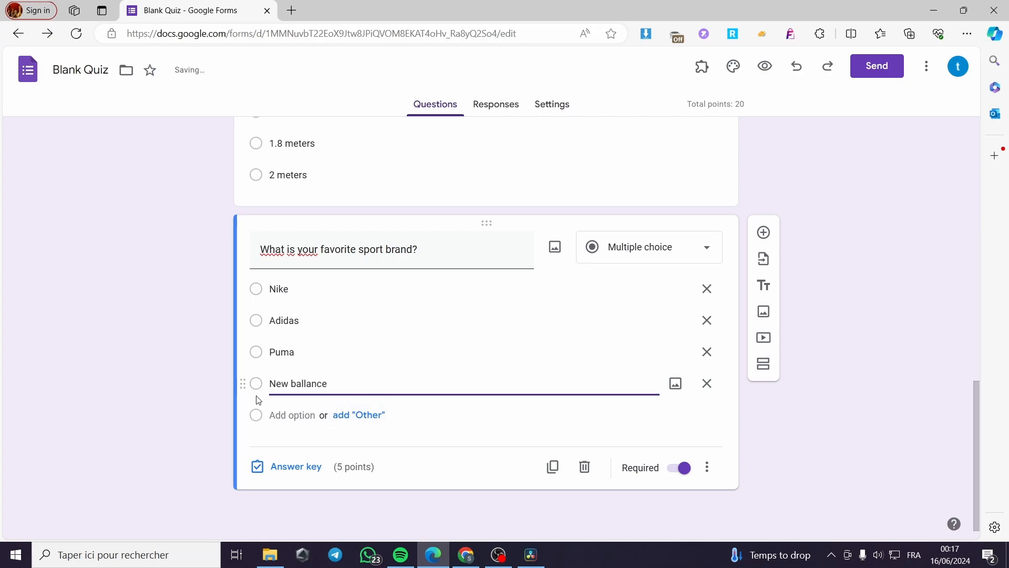
pyautogui.click(305, 382)
pyautogui.press('BackSpace')
pyautogui.click(216, 390)
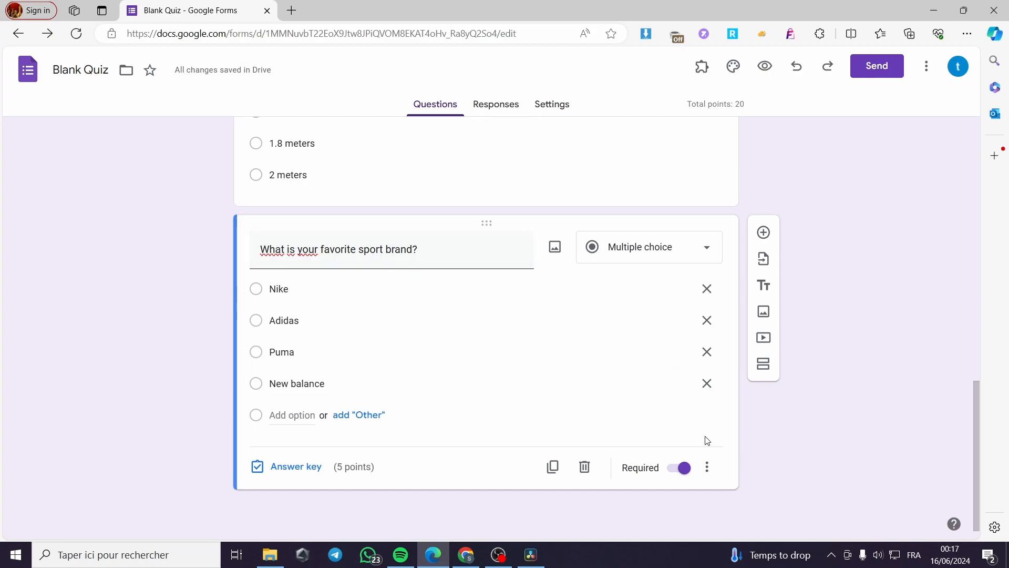
# Step: Enable section branching based on answer for the favorite sport brand question and set New balance to Submit form
pyautogui.click(707, 467)
pyautogui.click(802, 459)
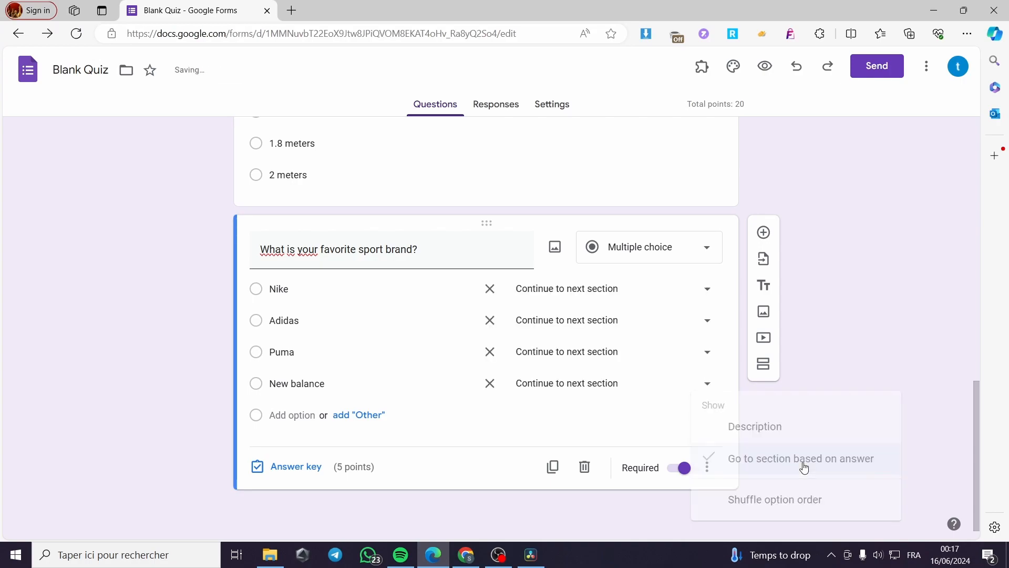
pyautogui.click(688, 385)
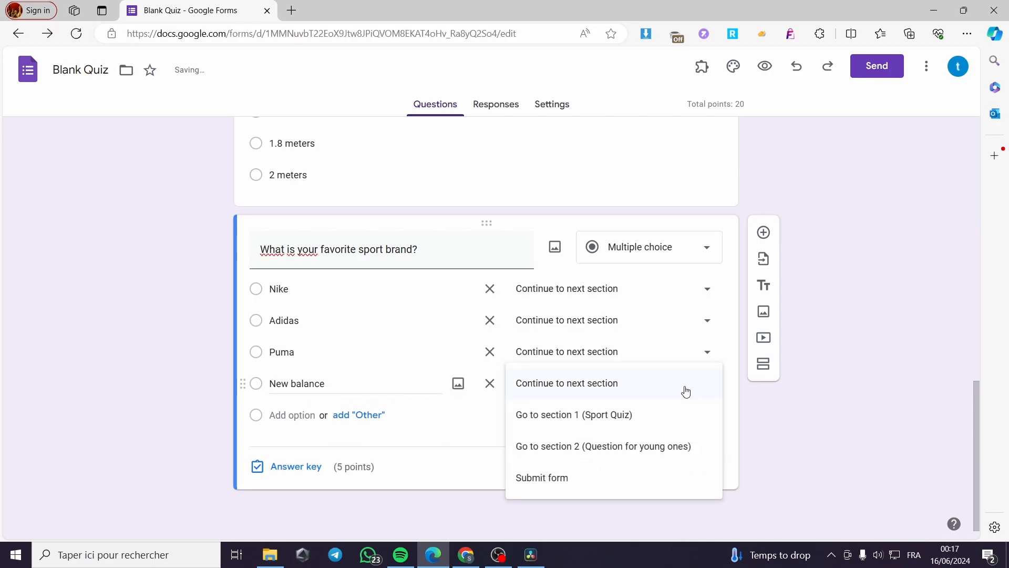
pyautogui.click(583, 478)
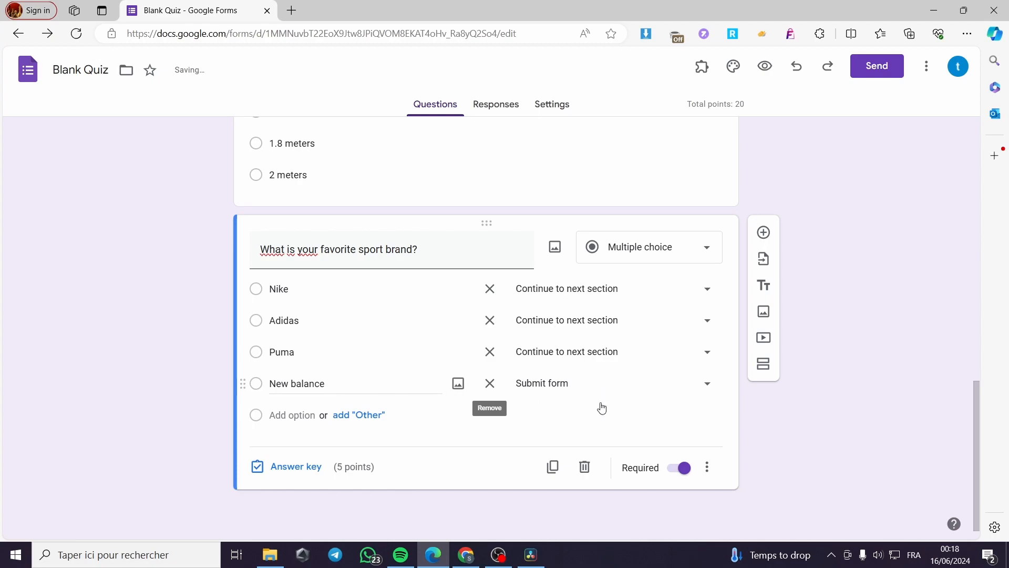
pyautogui.click(683, 291)
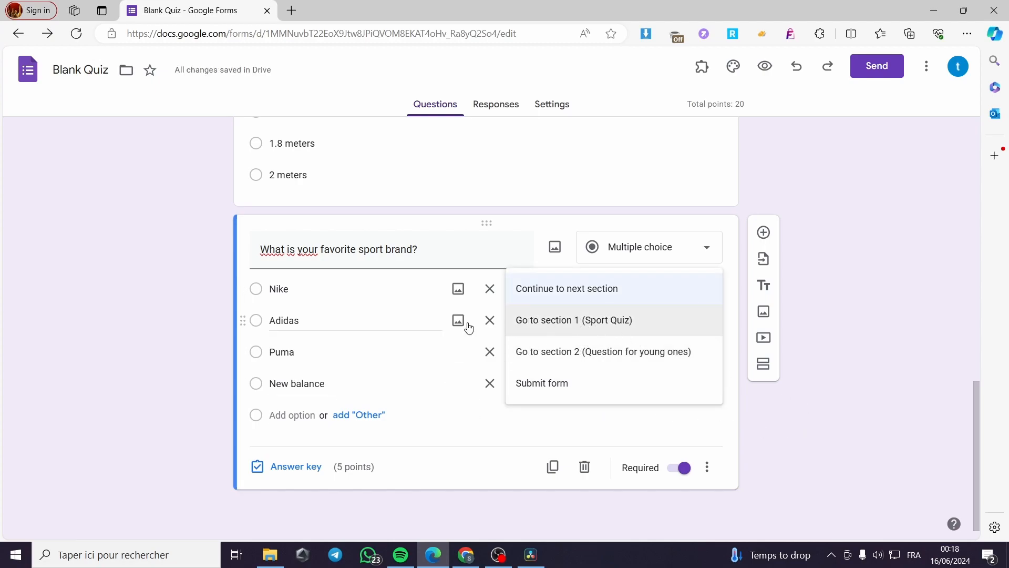
pyautogui.click(175, 324)
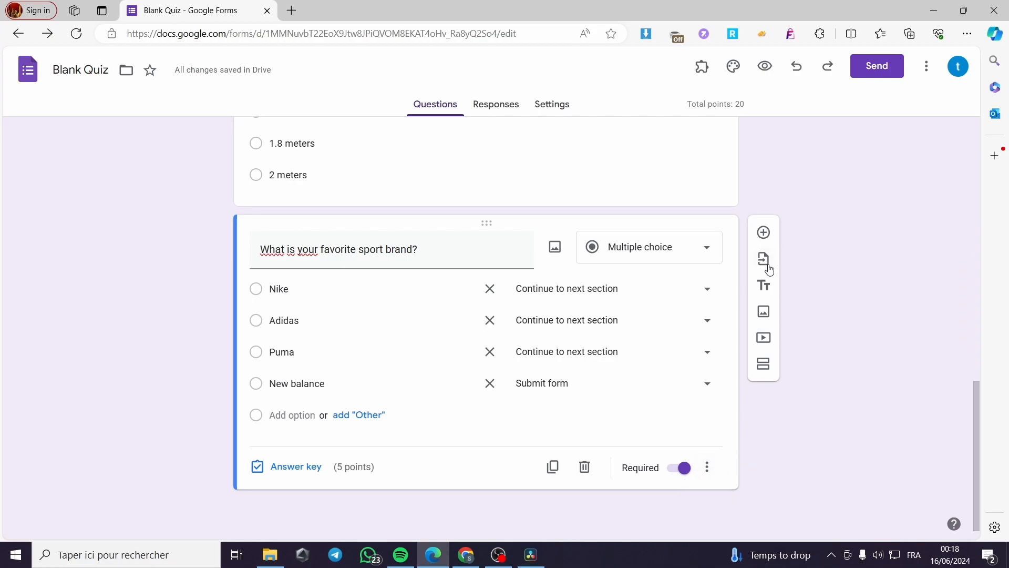
# Step: Add a third section after the favorite sport brand question and title it "What brand do you wear right now ?"
pyautogui.click(764, 363)
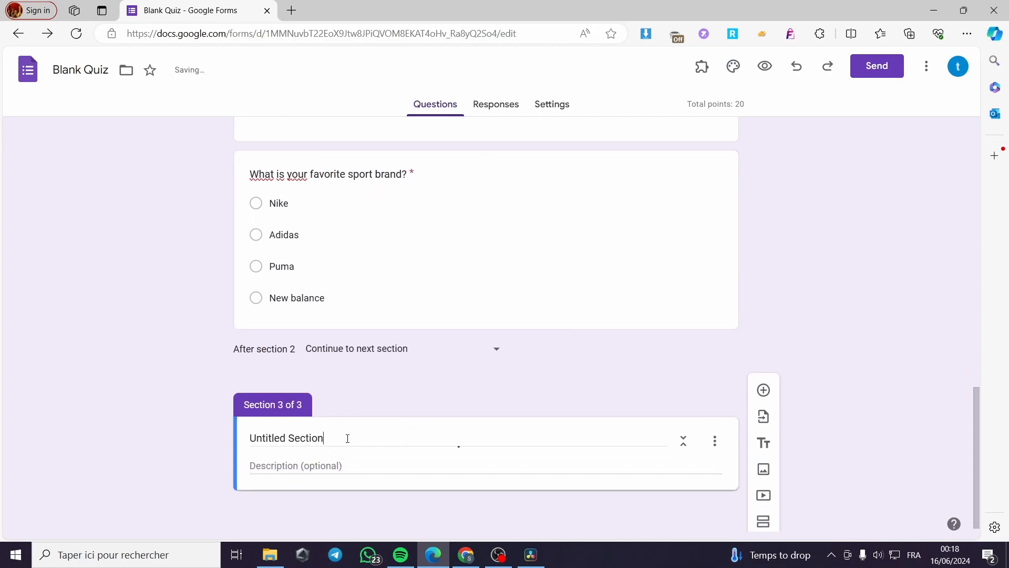
pyautogui.click(348, 438)
pyautogui.moveTo(347, 438); pyautogui.dragTo(220, 435)
pyautogui.write('What brand do yo')
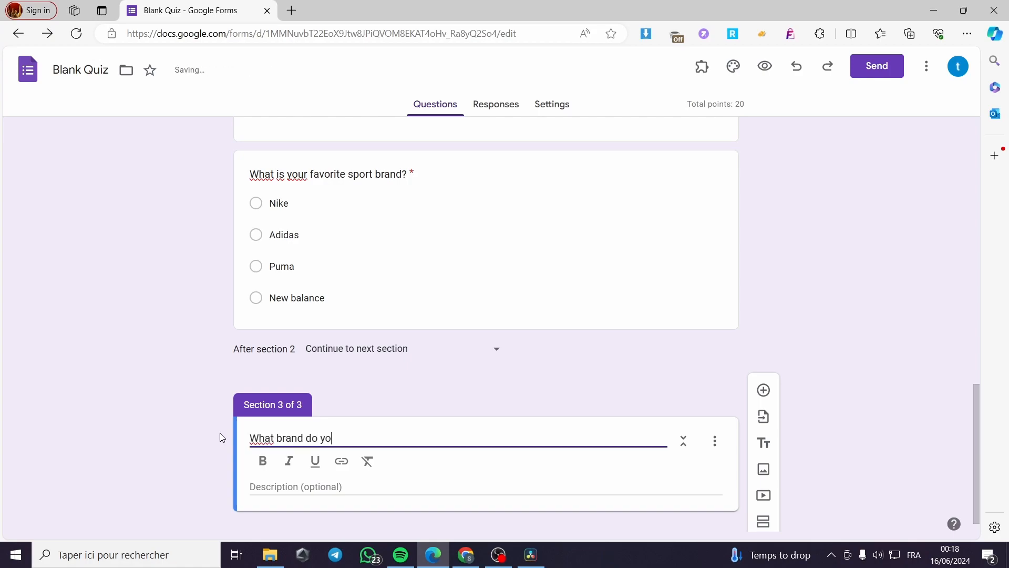
pyautogui.write('u waer ri')
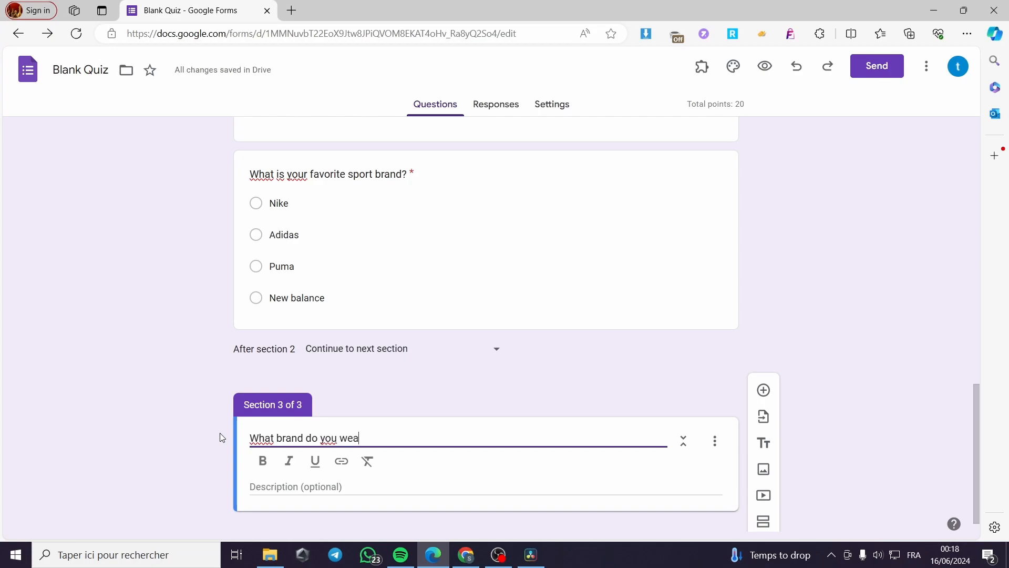
pyautogui.write('ght now ?')
pyautogui.click(391, 487)
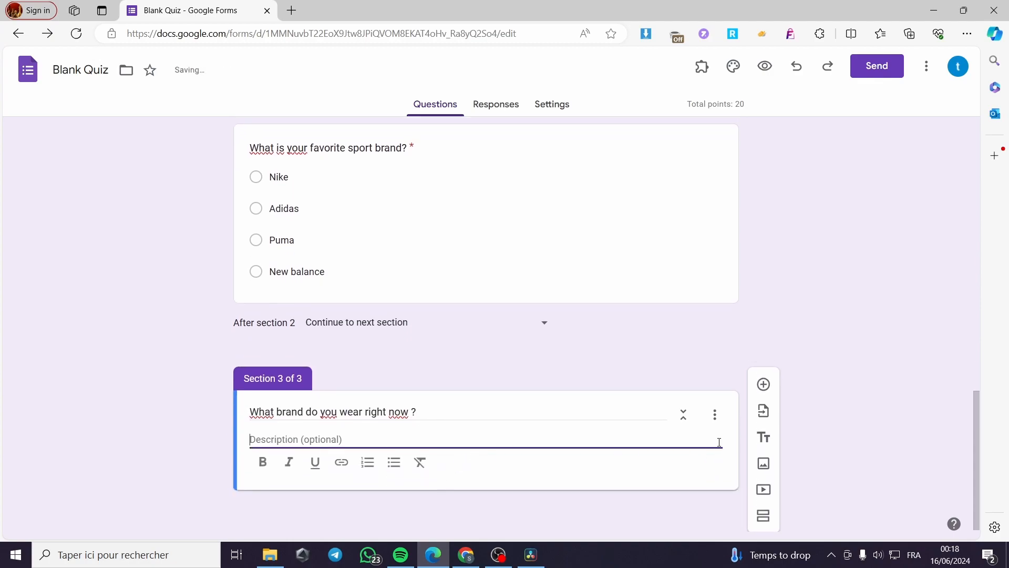
# Step: Replace the title of section 3 with "Question about you r favorite brand"
pyautogui.moveTo(445, 413); pyautogui.dragTo(244, 413)
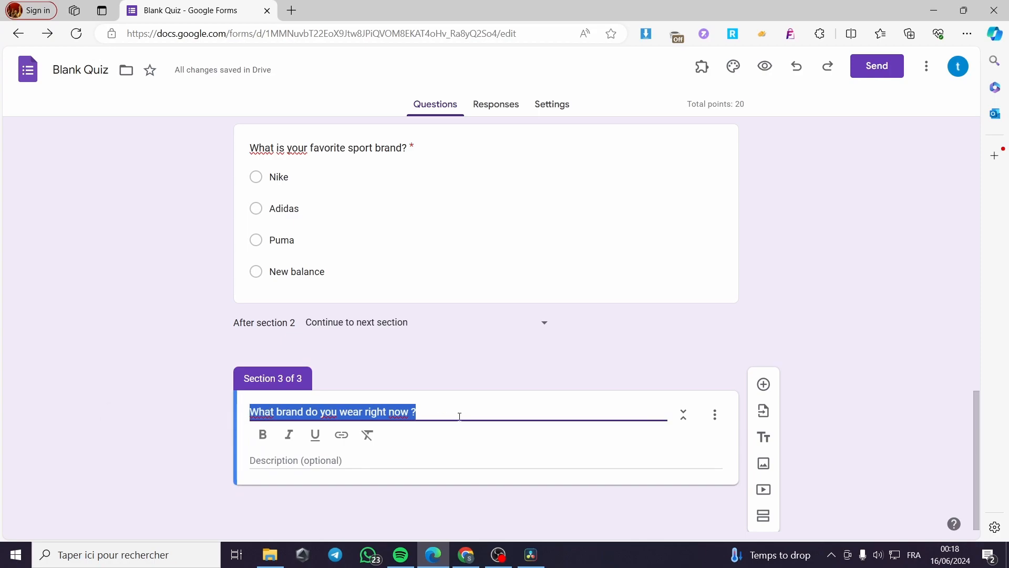
pyautogui.press('BackSpace')
pyautogui.write('Q')
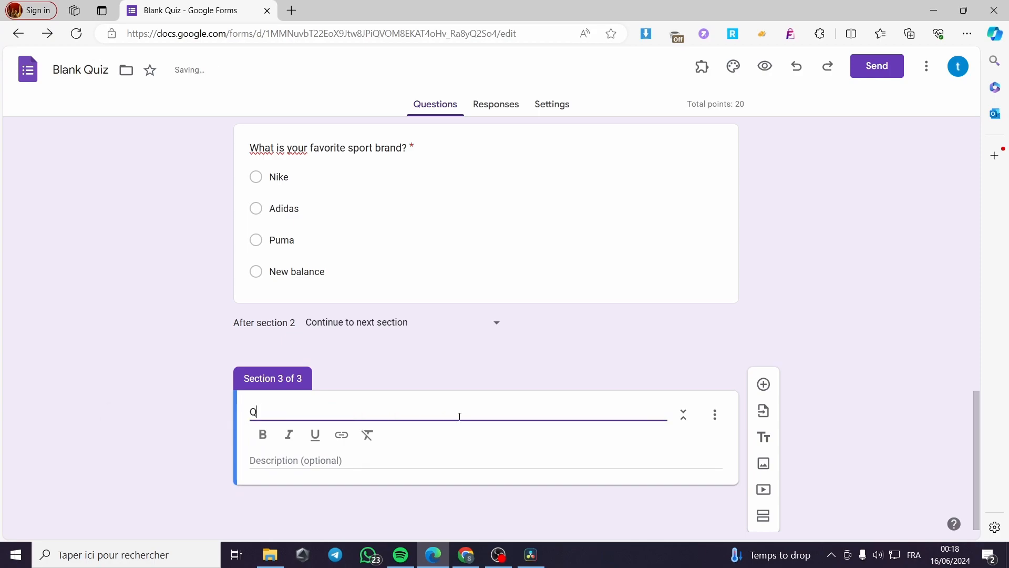
pyautogui.write('uestion about you r')
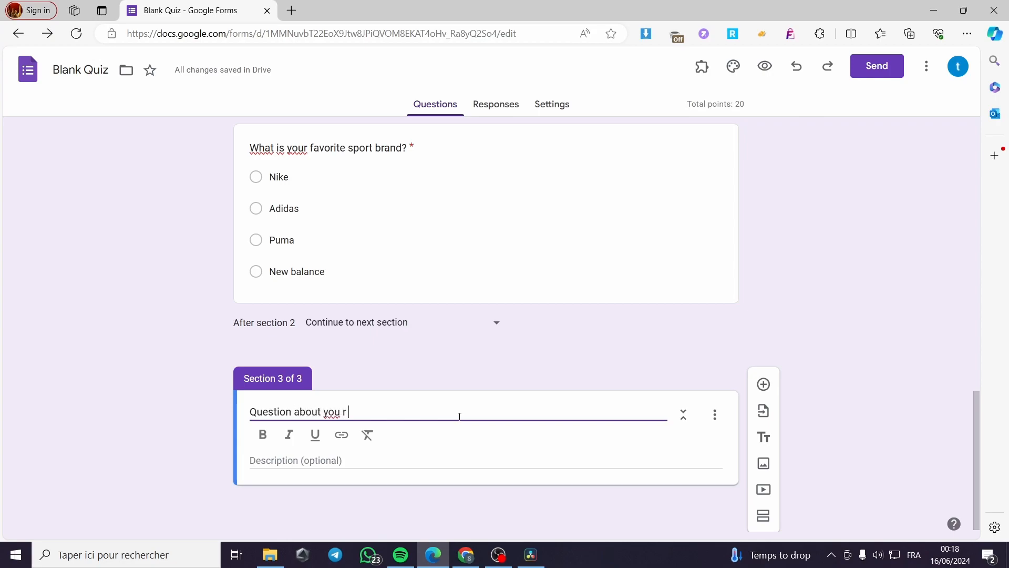
pyautogui.write(' far')
pyautogui.press('BackSpace')
# Step: Add a question to section 3 reading "What brand do you wear right now ?" with the options Adidas, puma and nike
pyautogui.click(763, 384)
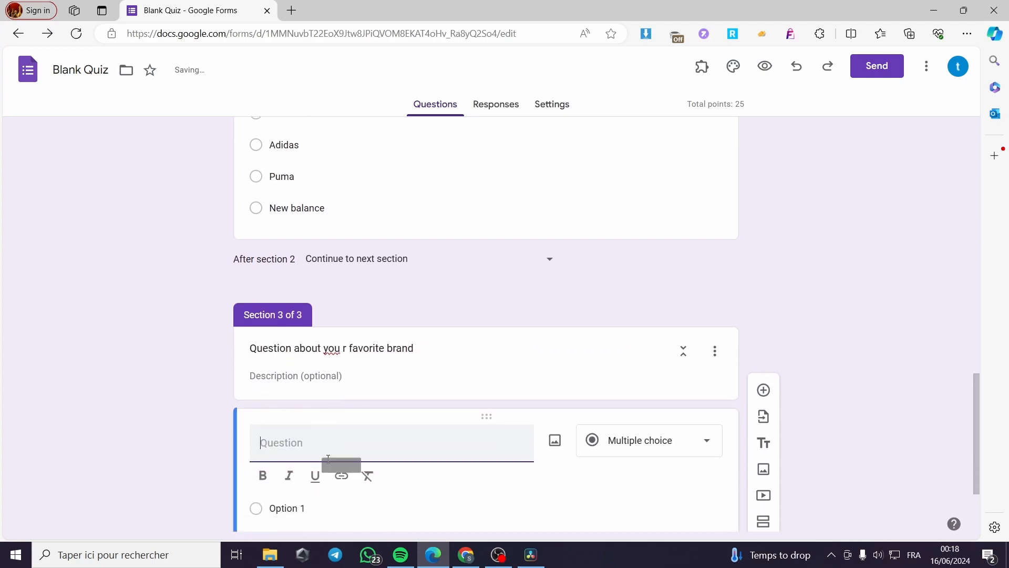
pyautogui.write('What brand do you wear right now ?')
pyautogui.scroll(-2, 382, 466)
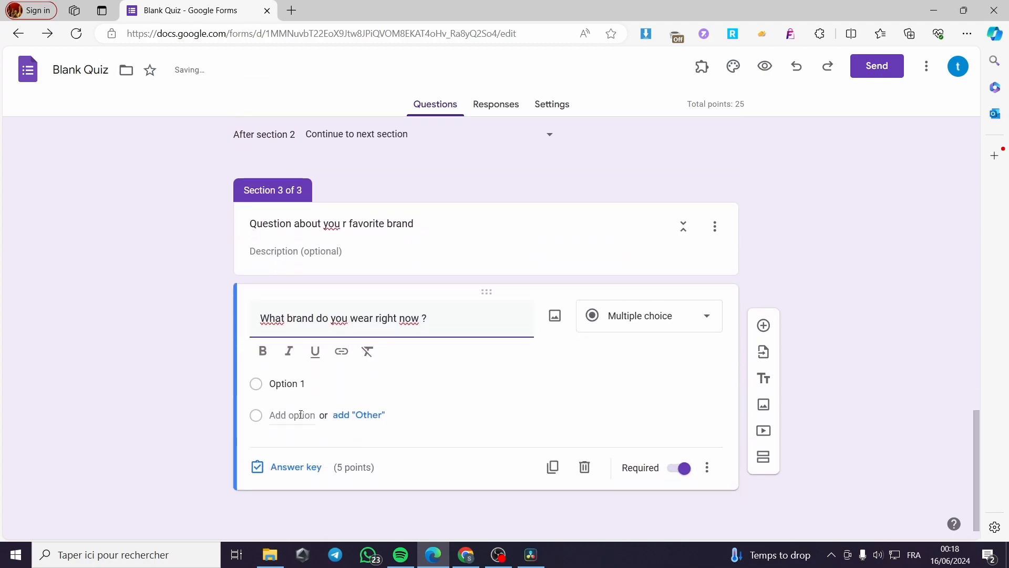
pyautogui.click(298, 383)
pyautogui.write('A')
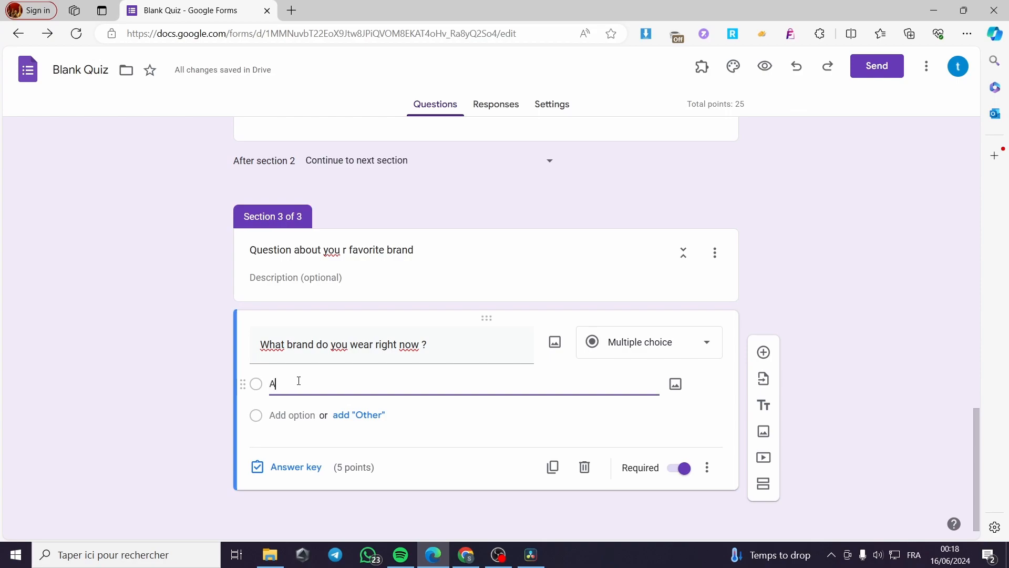
pyautogui.write('dia')
pyautogui.press('BackSpace')
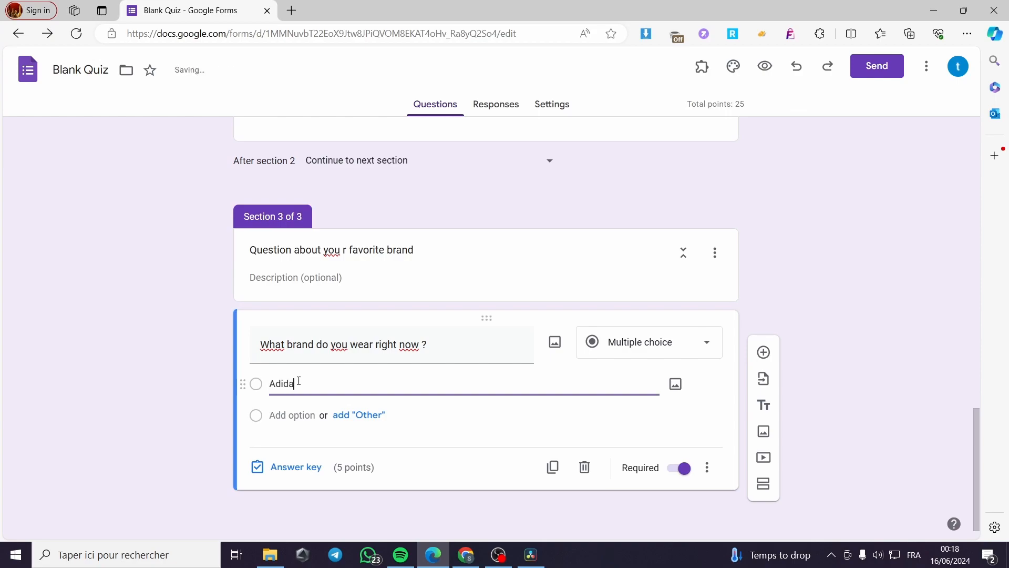
pyautogui.click(296, 415)
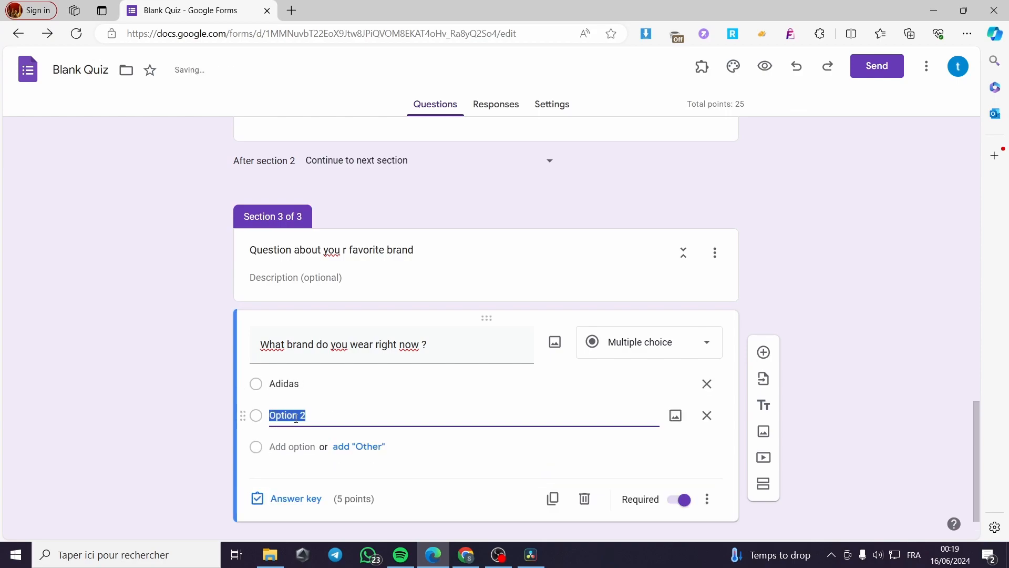
pyautogui.write('puma')
pyautogui.click(291, 445)
pyautogui.write('nike')
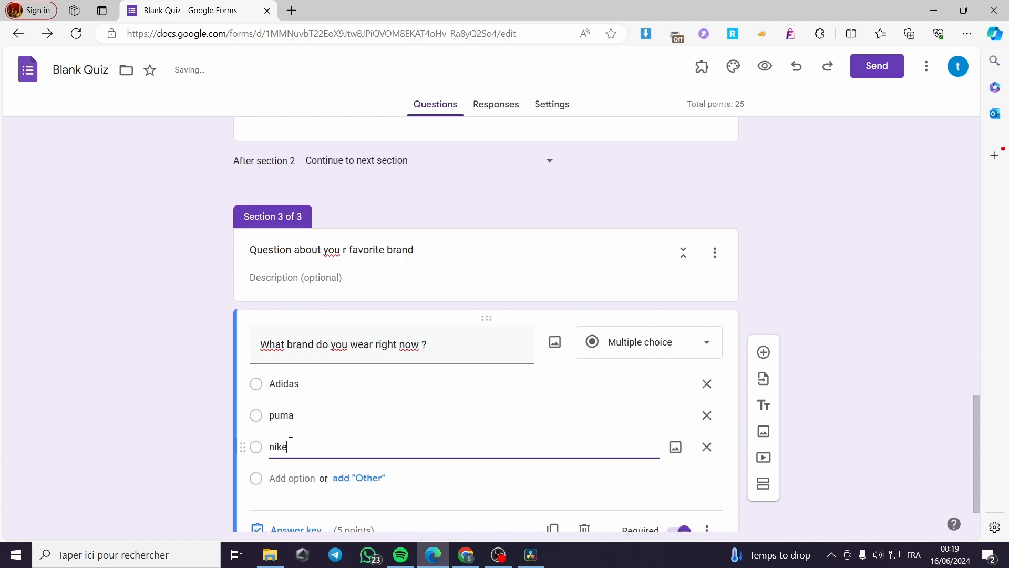
# Step: Mark Nike, Adidas and Puma as correct answers in the favorite sport brand question's answer key
pyautogui.scroll(10, 356, 441)
pyautogui.click(434, 474)
pyautogui.click(281, 478)
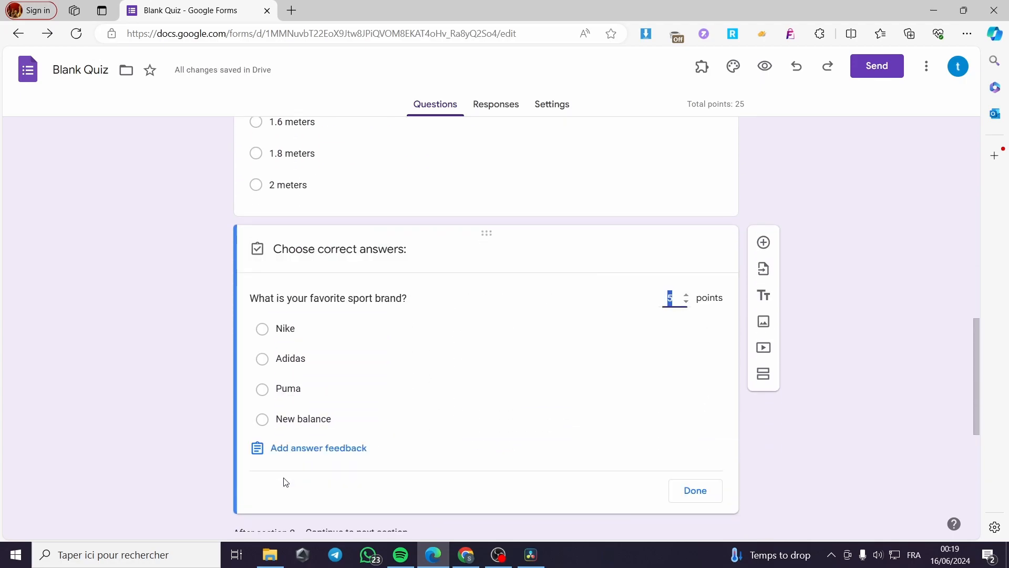
pyautogui.click(262, 328)
pyautogui.click(262, 359)
pyautogui.click(263, 389)
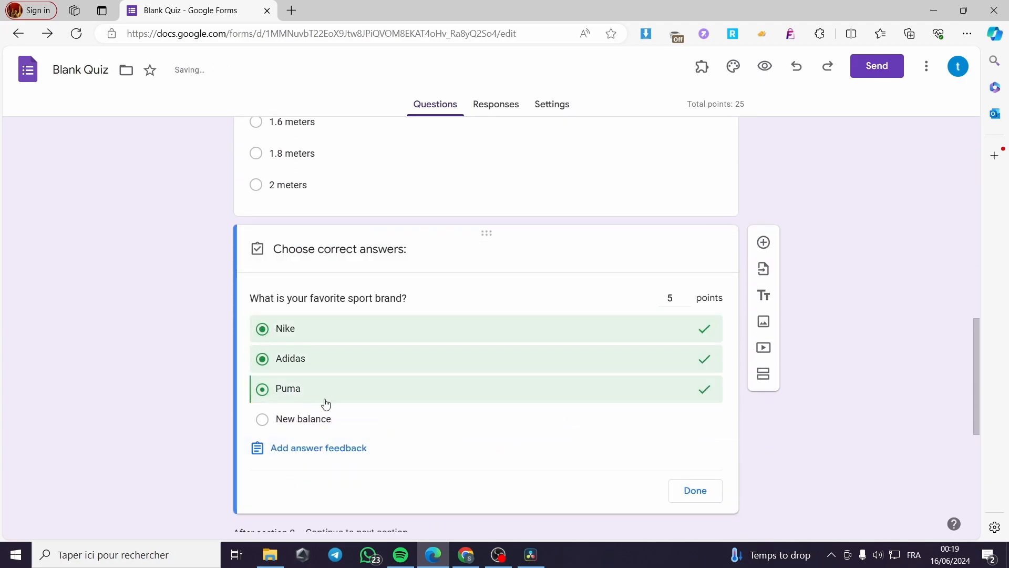
pyautogui.click(714, 502)
# Step: Mark Adidas, puma and nike as correct answers for the section 3 question about the brand worn right now
pyautogui.scroll(-6, 311, 419)
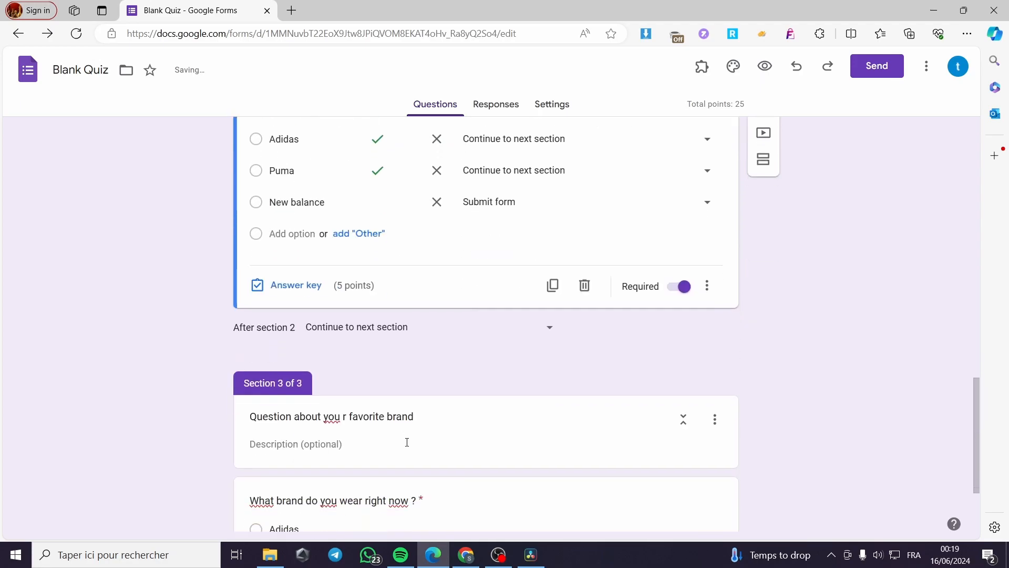
pyautogui.click(370, 413)
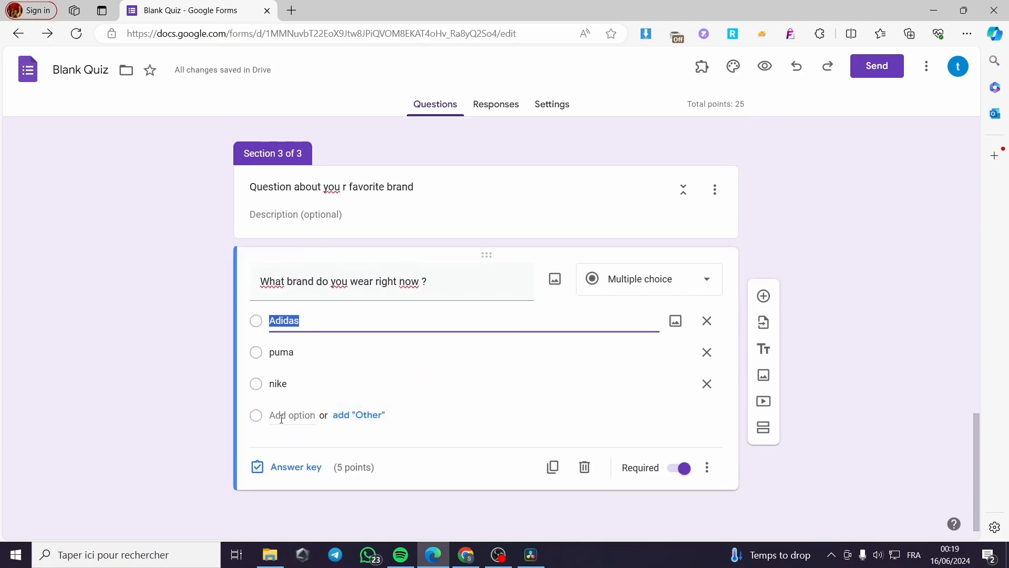
pyautogui.click(297, 470)
pyautogui.click(263, 369)
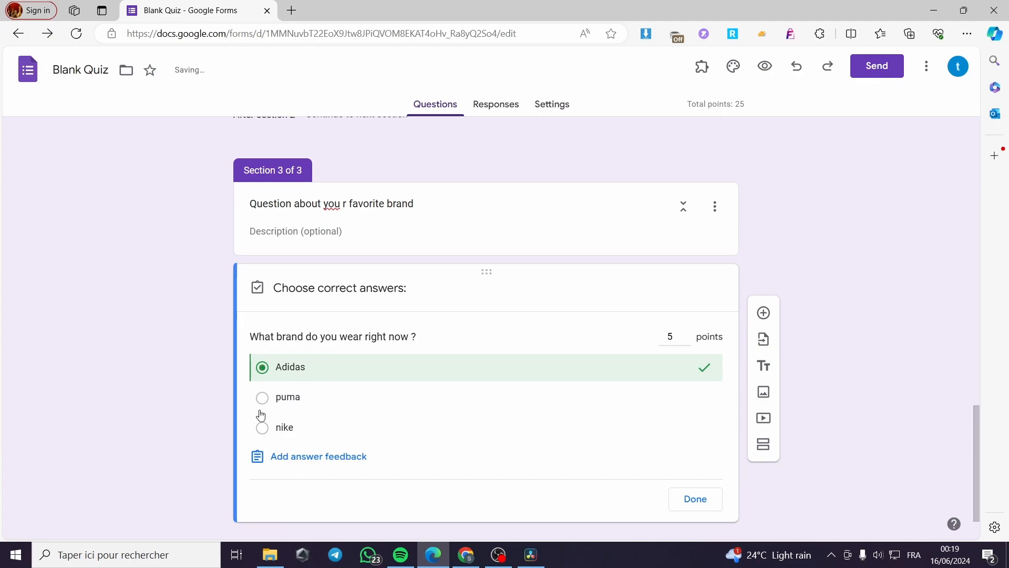
pyautogui.click(262, 398)
pyautogui.click(263, 428)
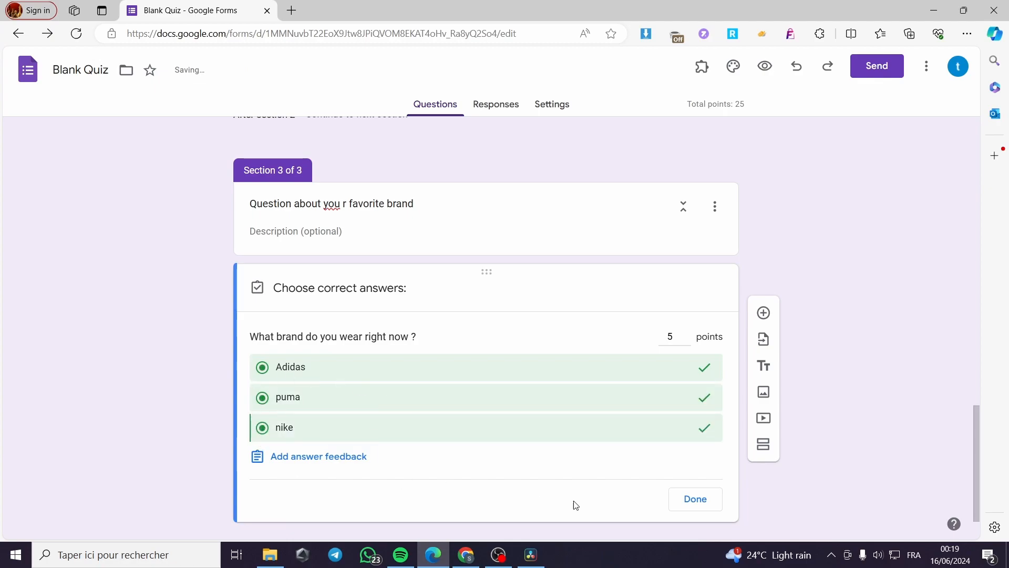
pyautogui.click(696, 499)
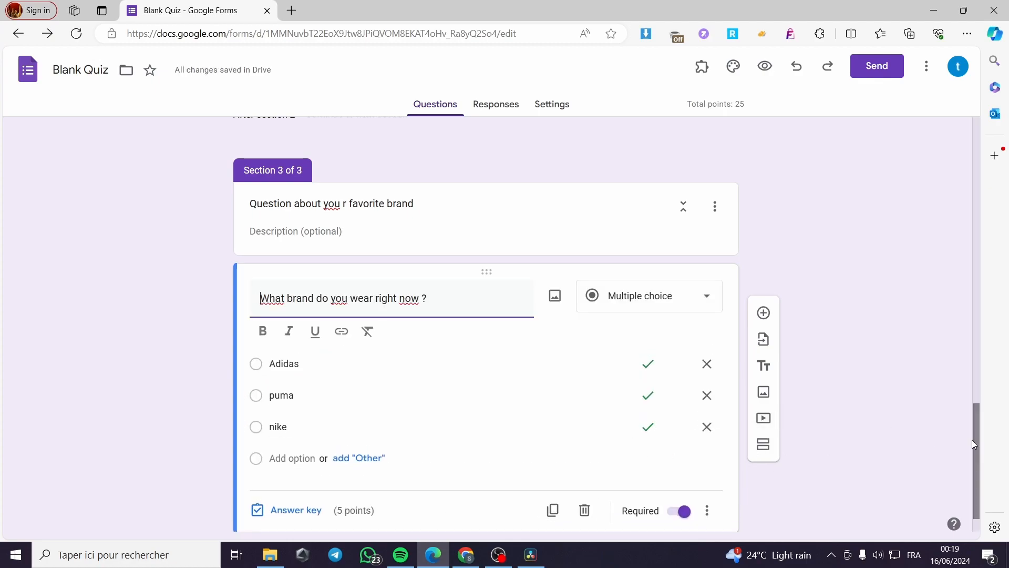
# Step: Open the add-ons marketplace from the quiz form
pyautogui.scroll(15, 837, 408)
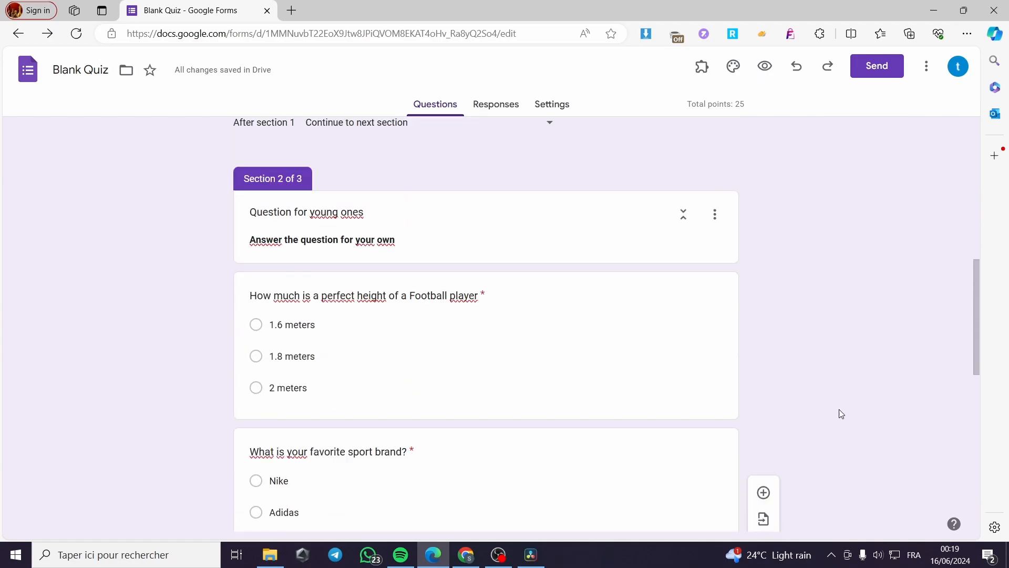
pyautogui.scroll(2, 832, 378)
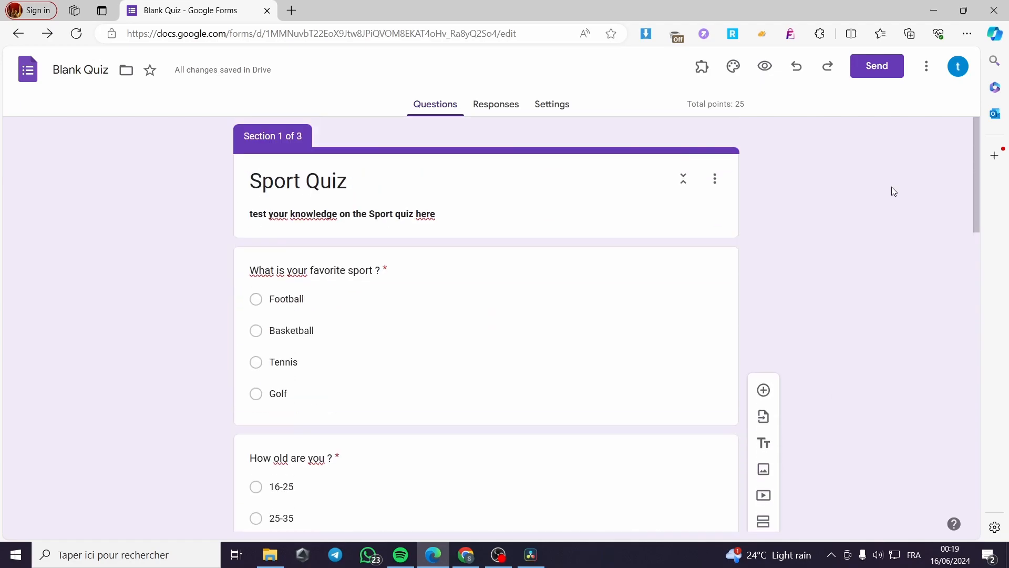
pyautogui.click(928, 68)
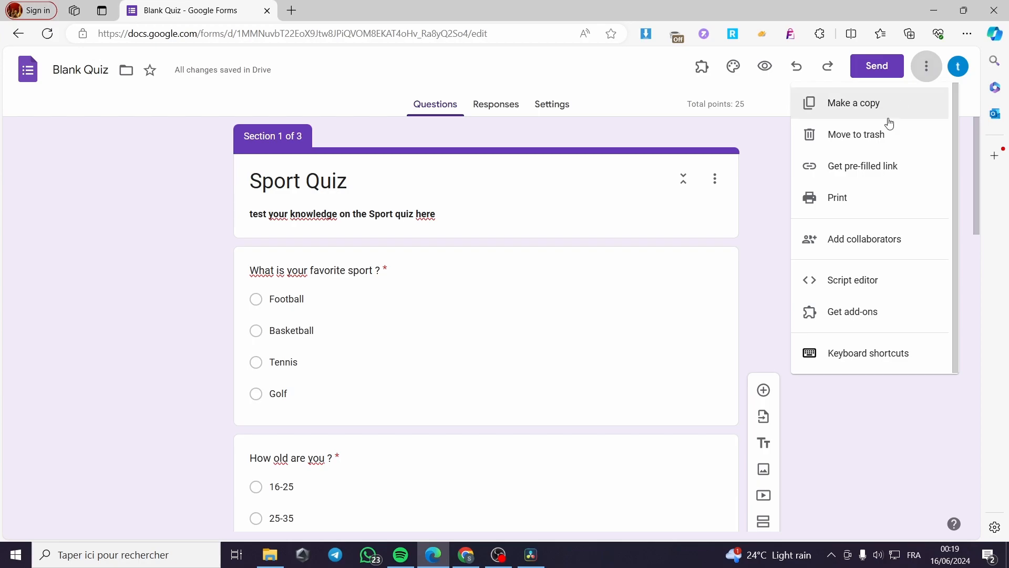
pyautogui.click(863, 322)
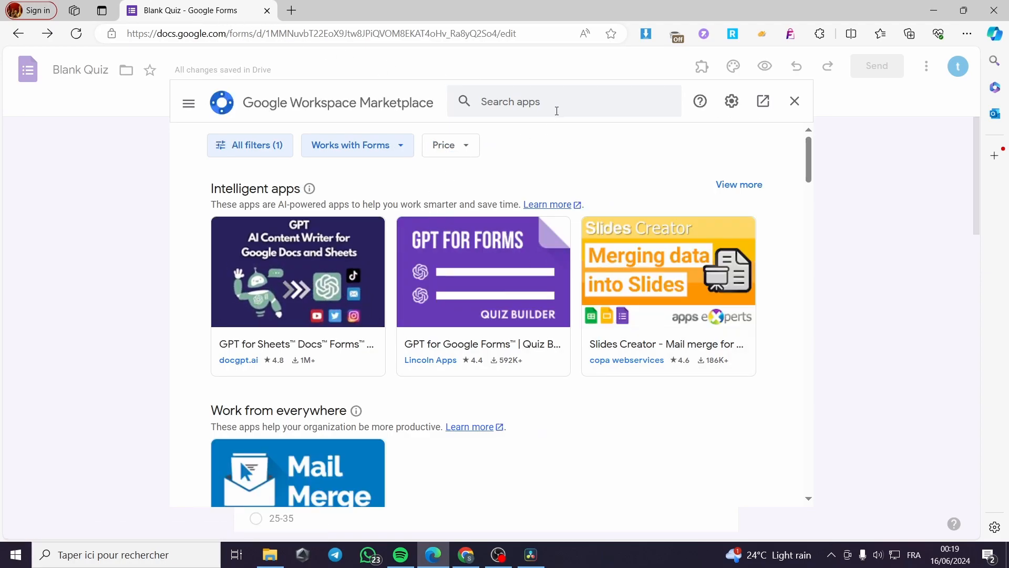
# Step: Search the marketplace for "exten" and open the listing of Timer for Google Forms - Extended Forms
pyautogui.click(505, 100)
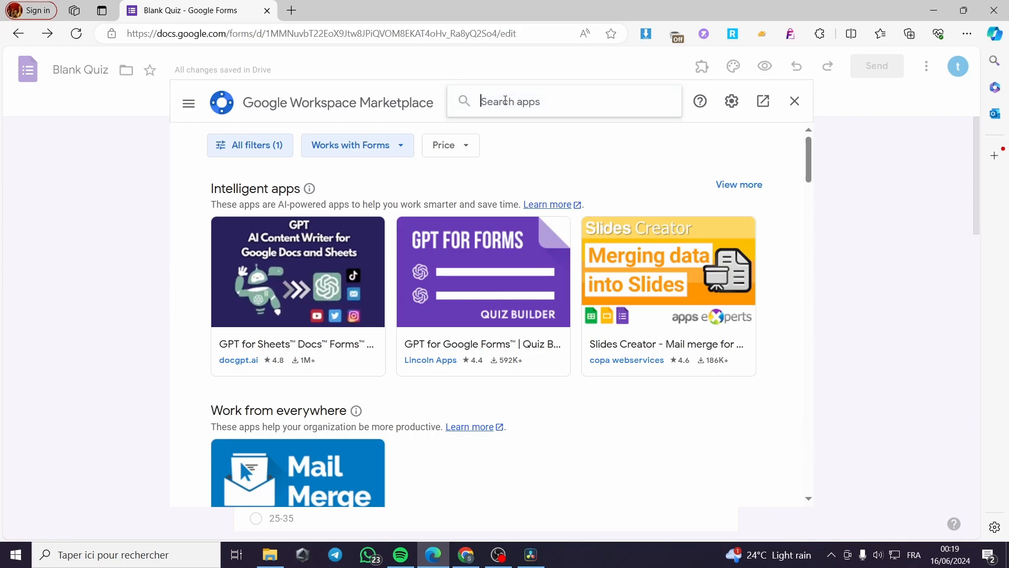
pyautogui.write('e')
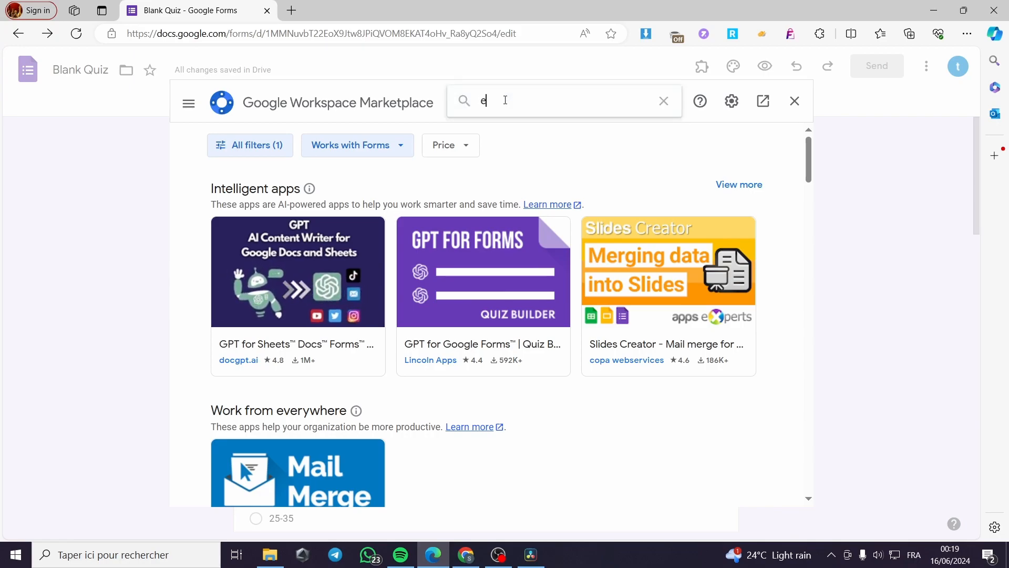
pyautogui.write('xtet')
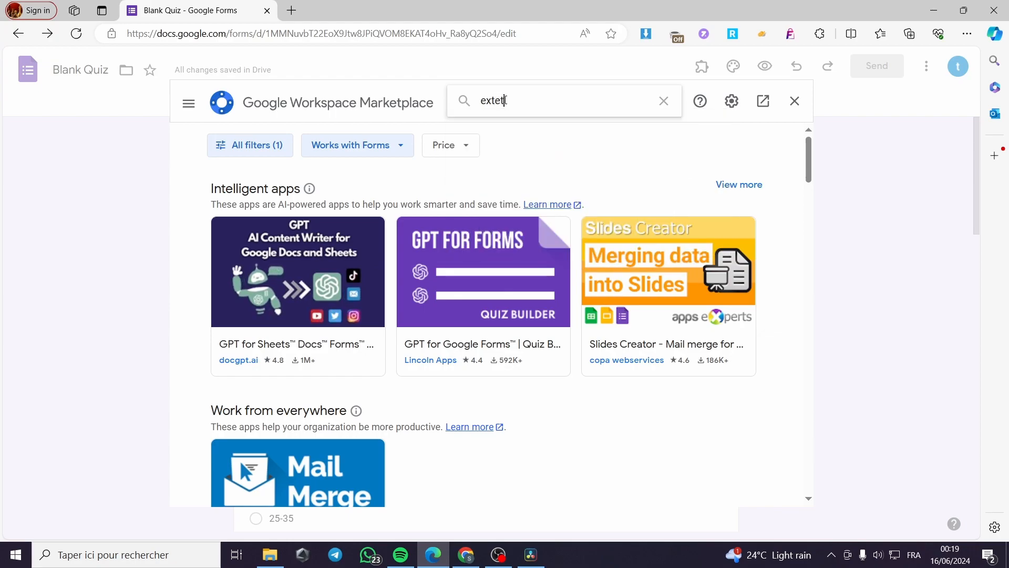
pyautogui.press('BackSpace')
pyautogui.write('n')
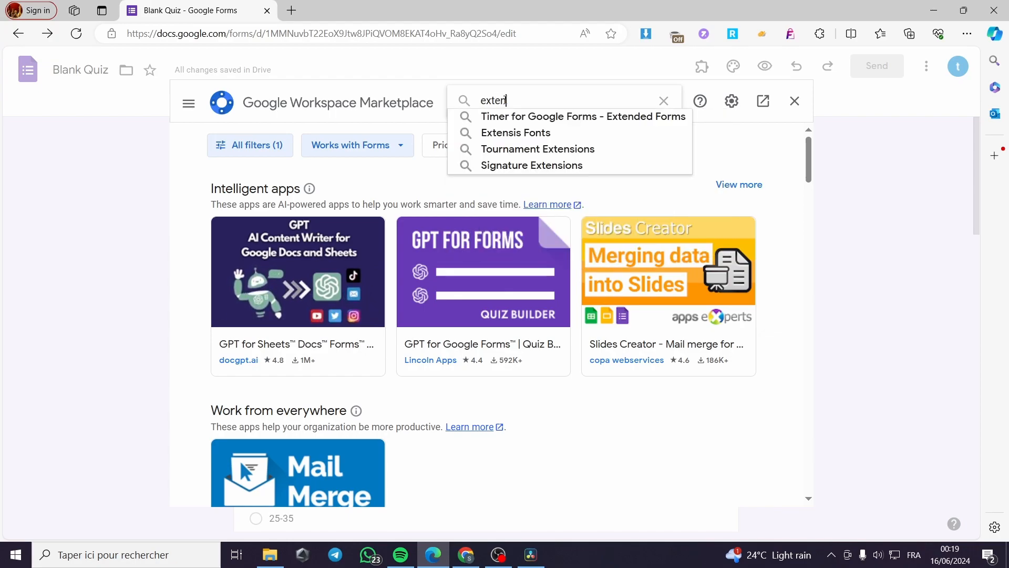
pyautogui.click(591, 116)
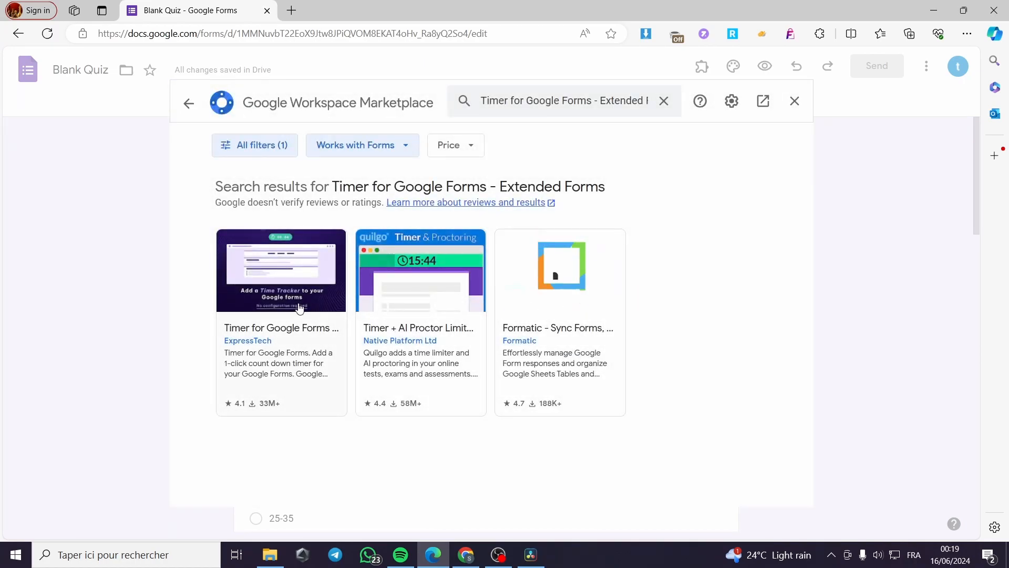
pyautogui.click(239, 322)
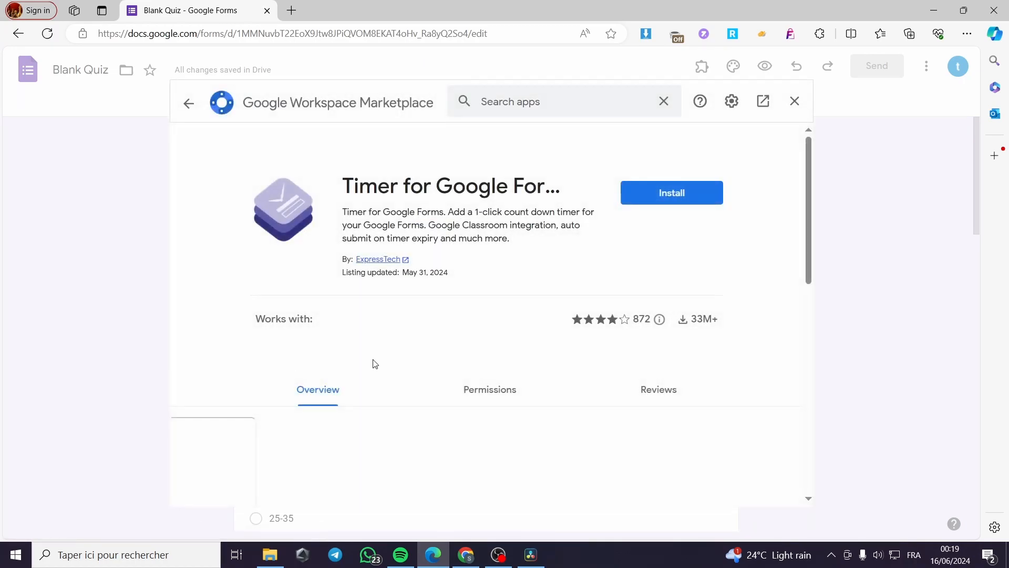
# Step: Install the timer add-on, signing in to Extended Forms with the testing account and allowing the requested access
pyautogui.click(678, 205)
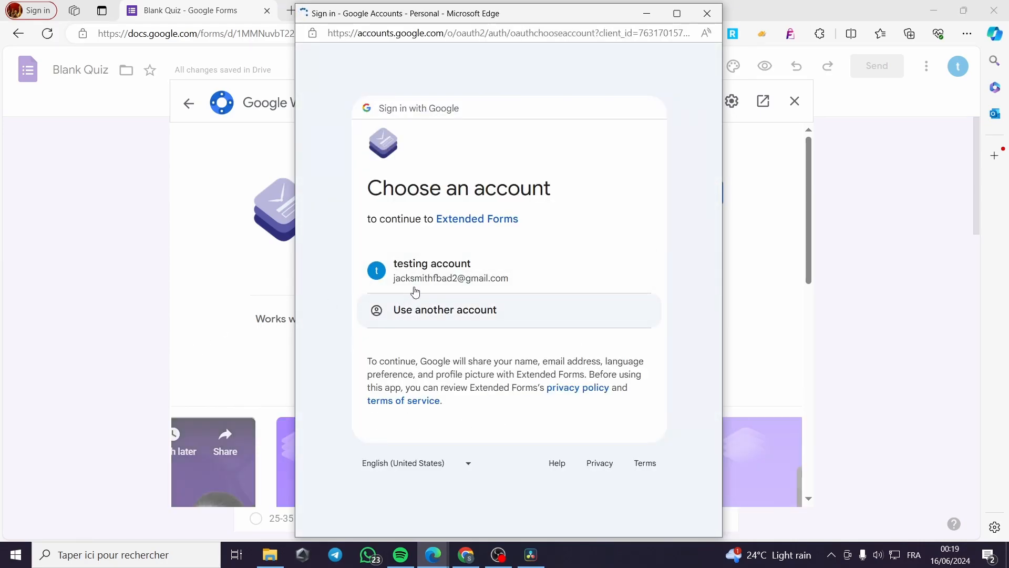
pyautogui.click(455, 272)
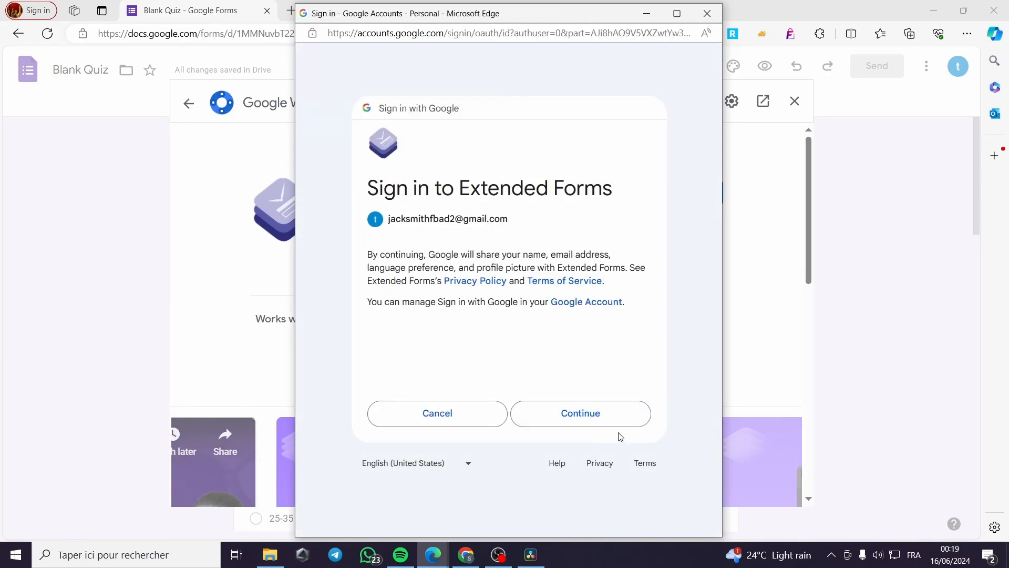
pyautogui.click(621, 418)
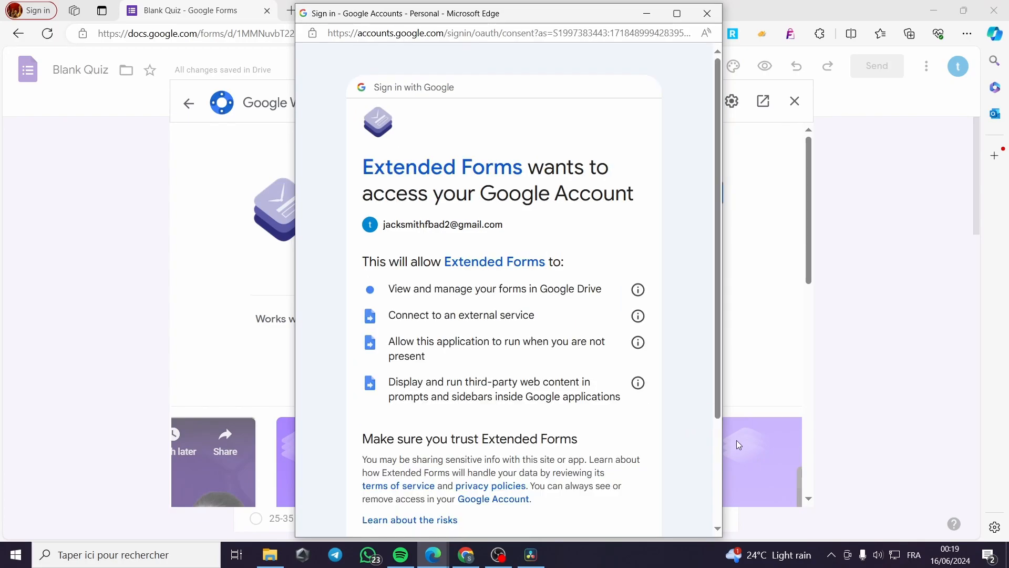
pyautogui.scroll(-5, 737, 441)
pyautogui.scroll(-1, 593, 493)
pyautogui.scroll(-3, 593, 492)
pyautogui.click(604, 446)
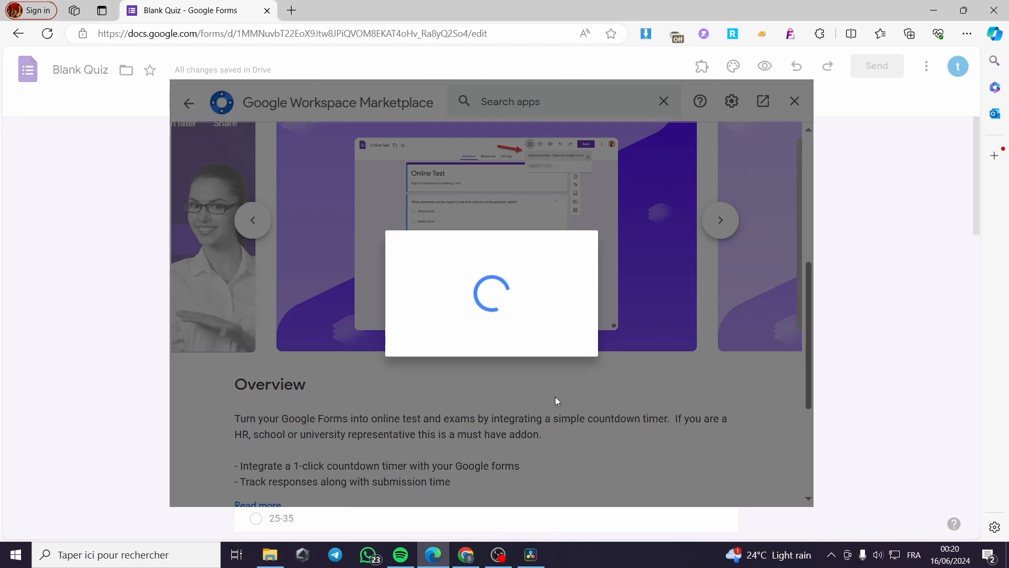
# Step: Finish the timer add-on's installation and close the Google Workspace Marketplace
pyautogui.rightClick(482, 450)
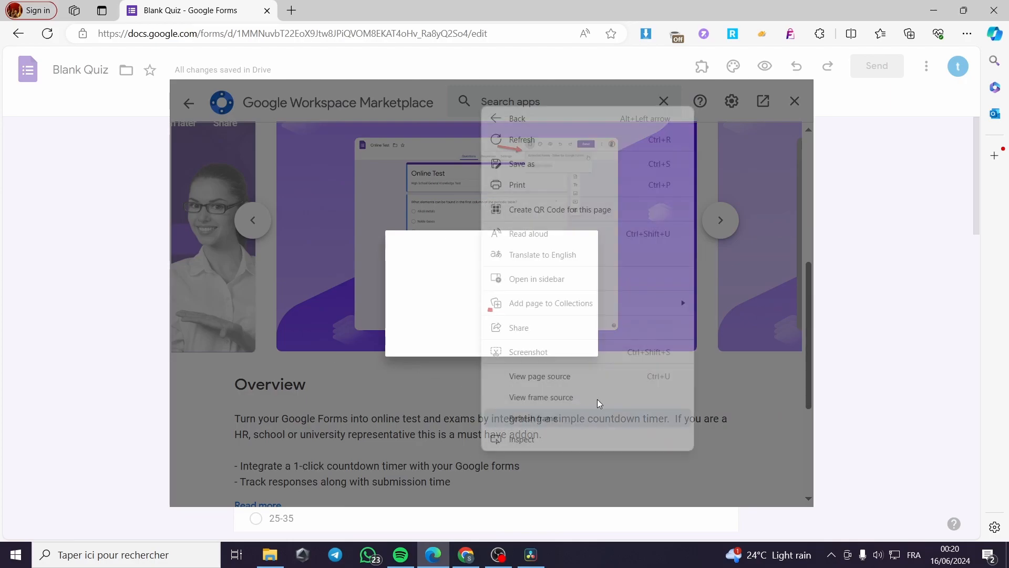
pyautogui.click(401, 315)
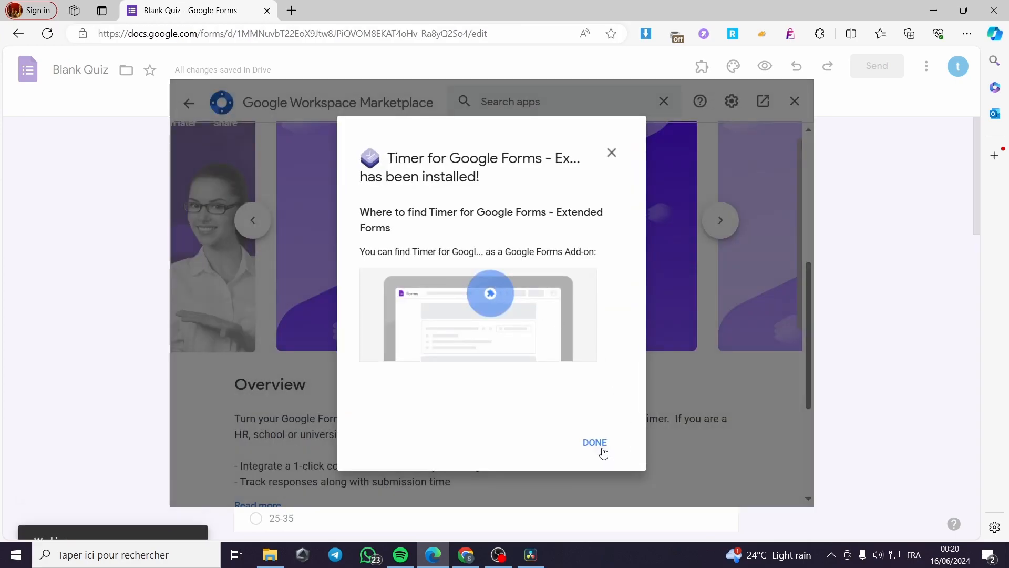
pyautogui.click(599, 447)
pyautogui.scroll(3, 752, 273)
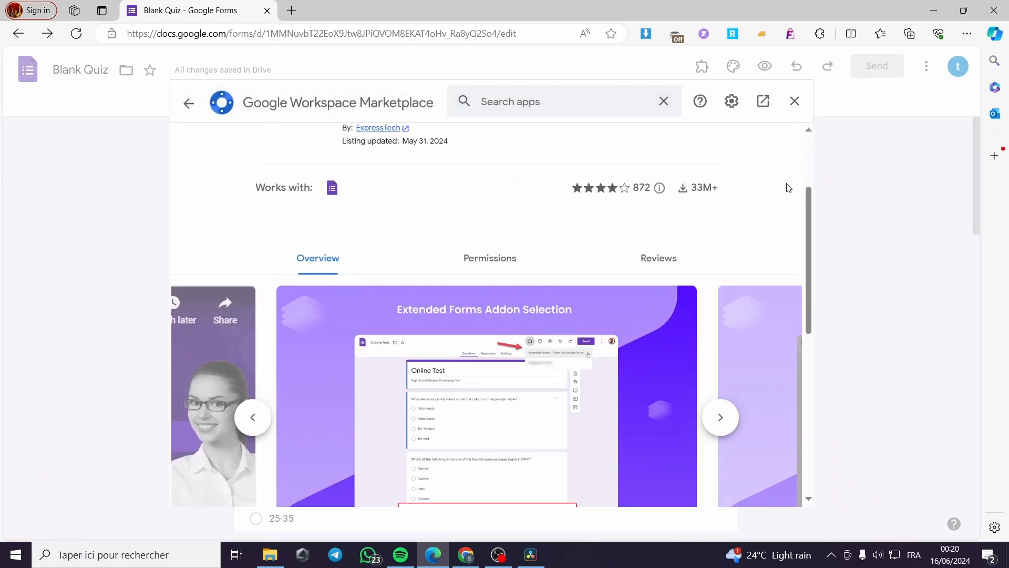
pyautogui.click(794, 101)
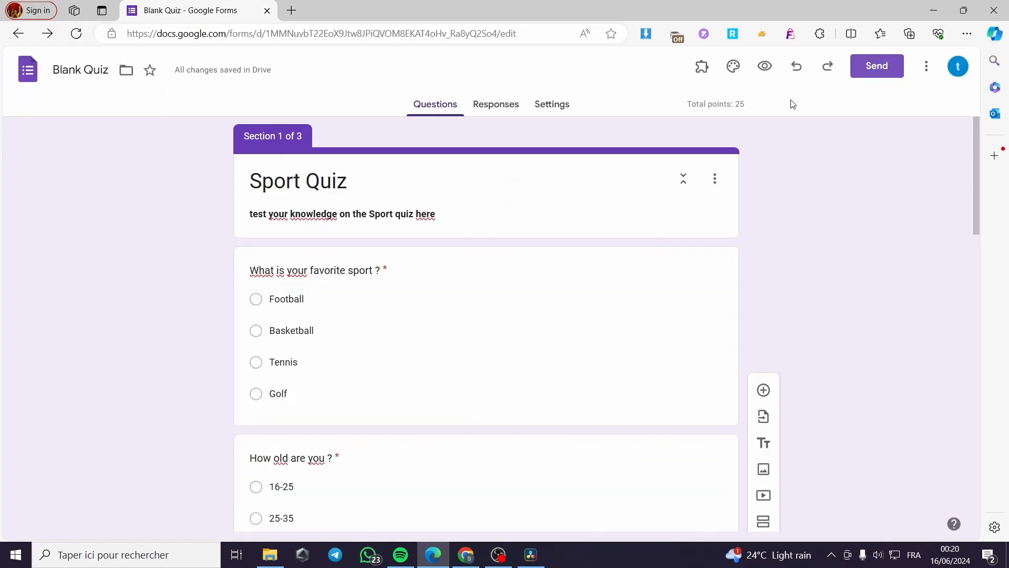
pyautogui.click(704, 69)
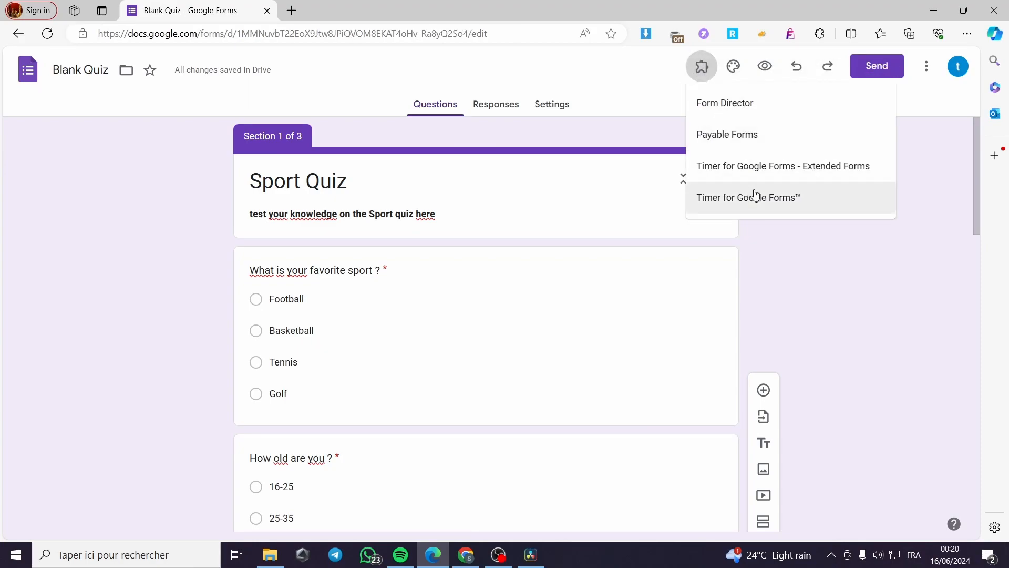
pyautogui.click(737, 203)
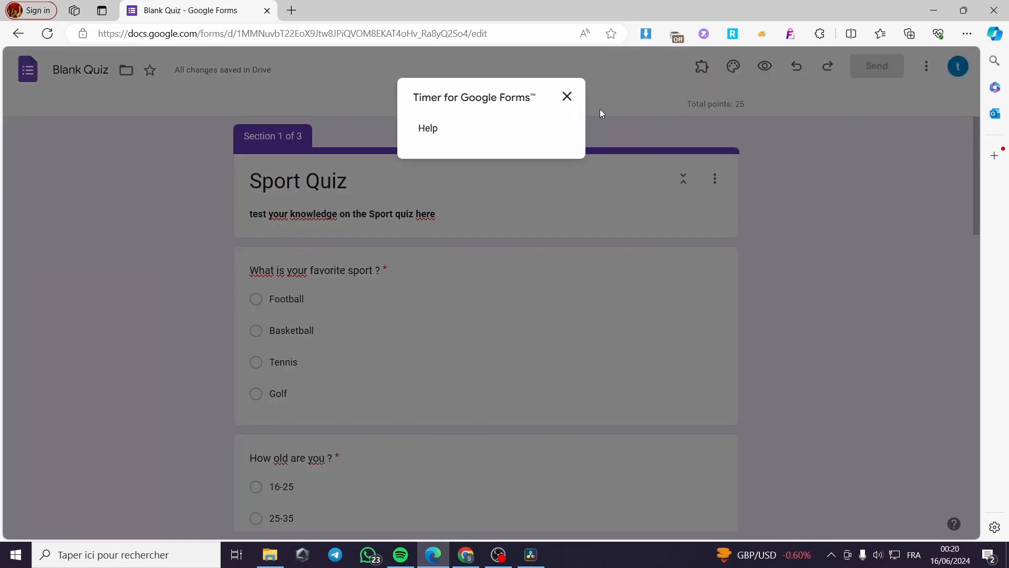
pyautogui.click(564, 96)
# Step: Launch the Timer for Google Forms - Extended Forms add-on and connect the quiz to Extendedforms.io
pyautogui.click(701, 68)
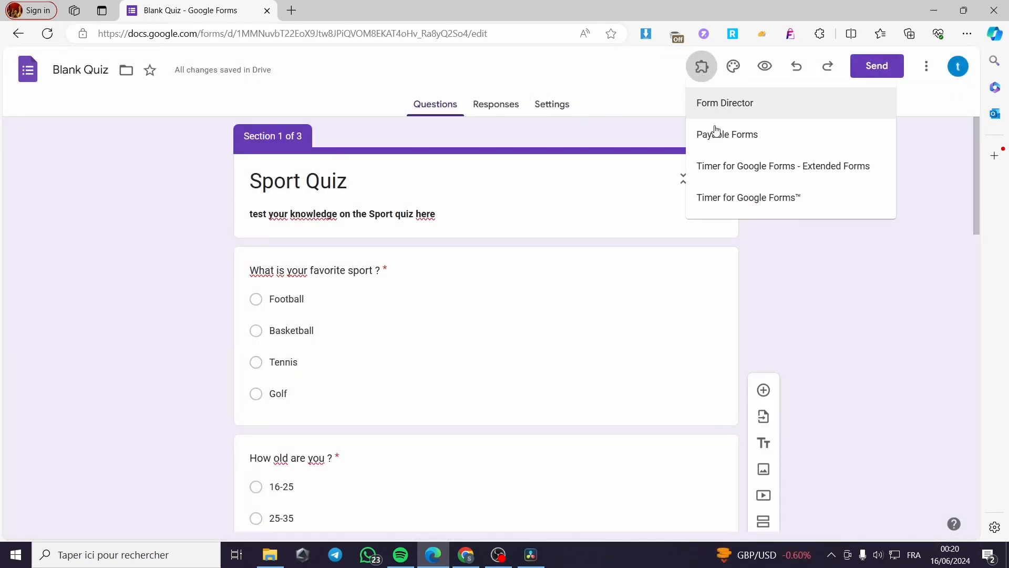
pyautogui.click(776, 171)
pyautogui.click(418, 147)
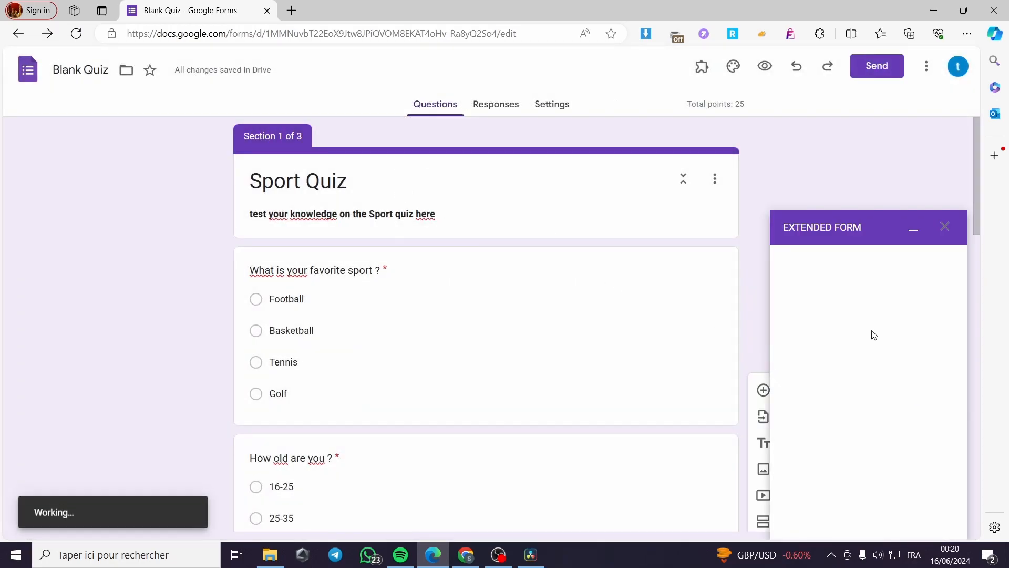
pyautogui.click(292, 10)
pyautogui.click(200, 8)
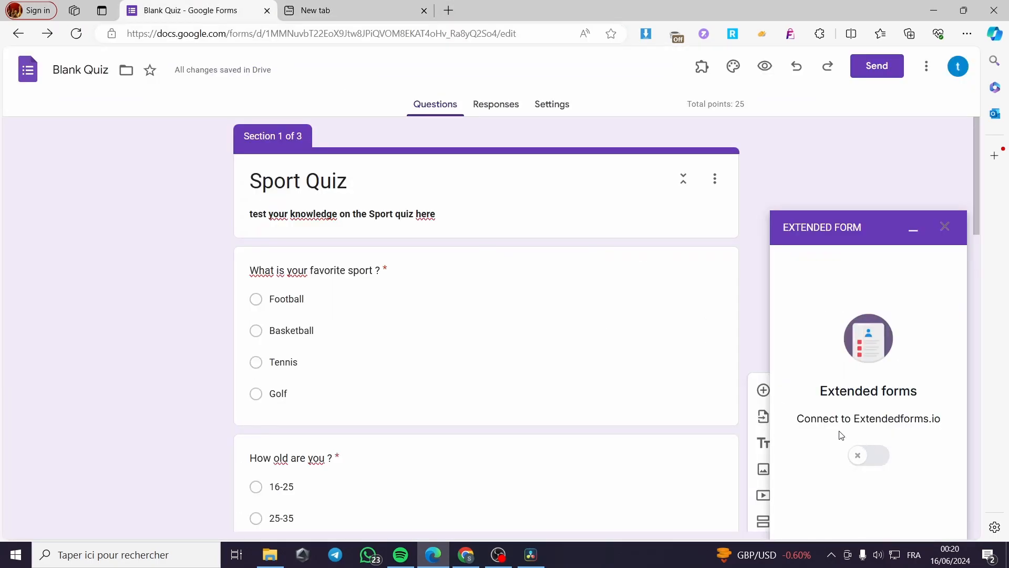
pyautogui.click(871, 461)
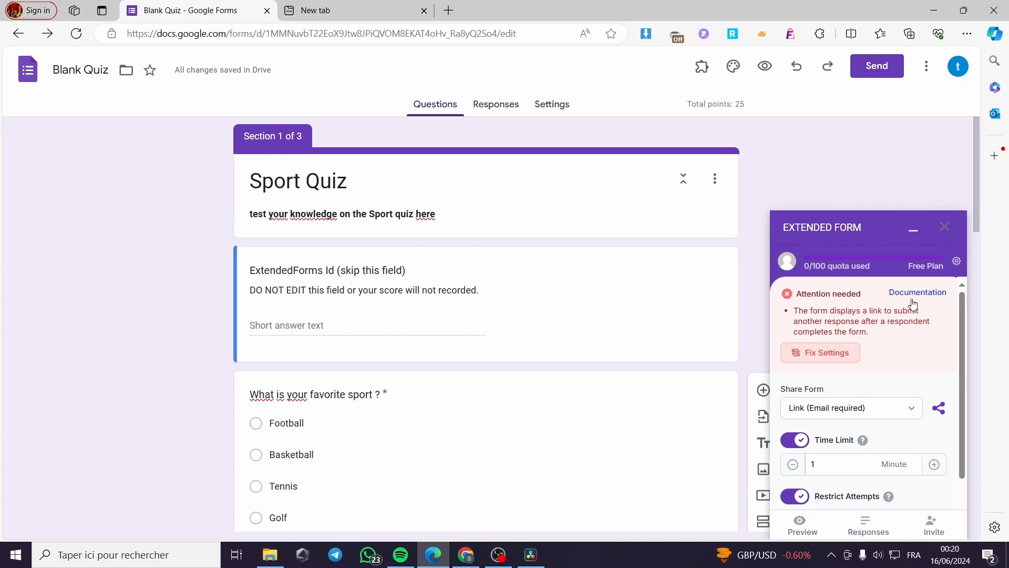
# Step: Fix the form settings flagged by Extended Forms and choose Link (Email required) for sharing the form
pyautogui.click(805, 350)
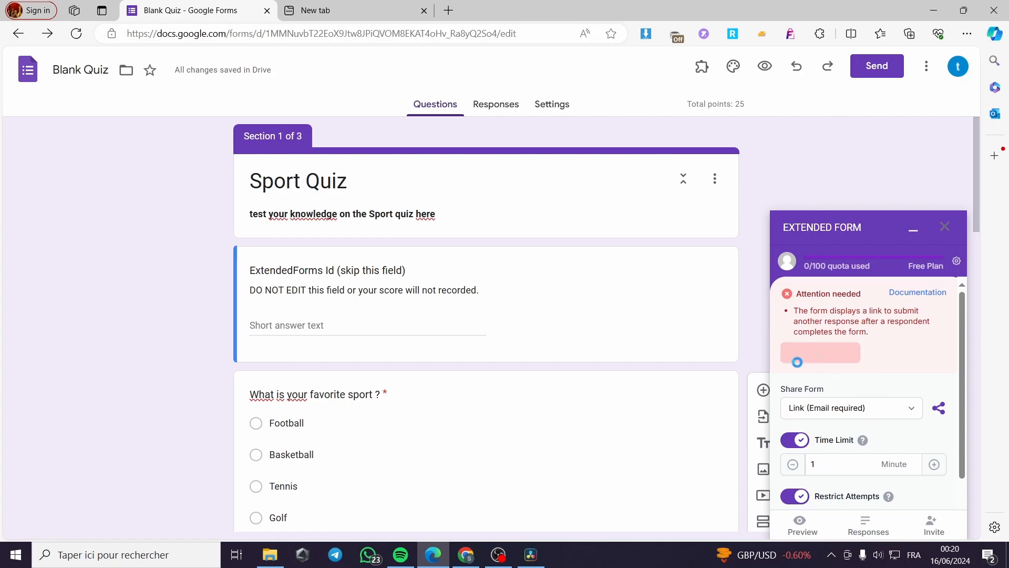
pyautogui.click(852, 410)
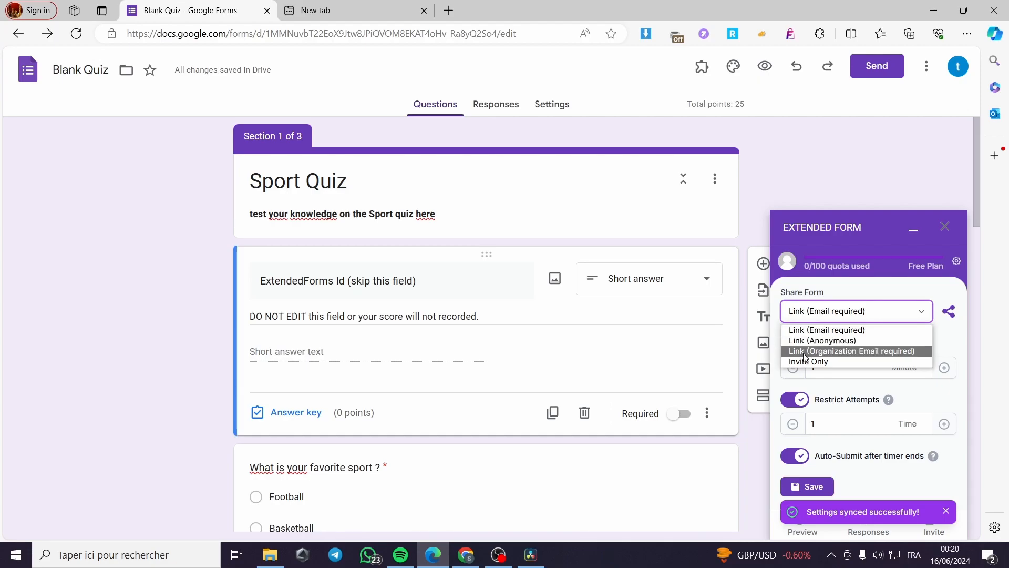
pyautogui.click(844, 331)
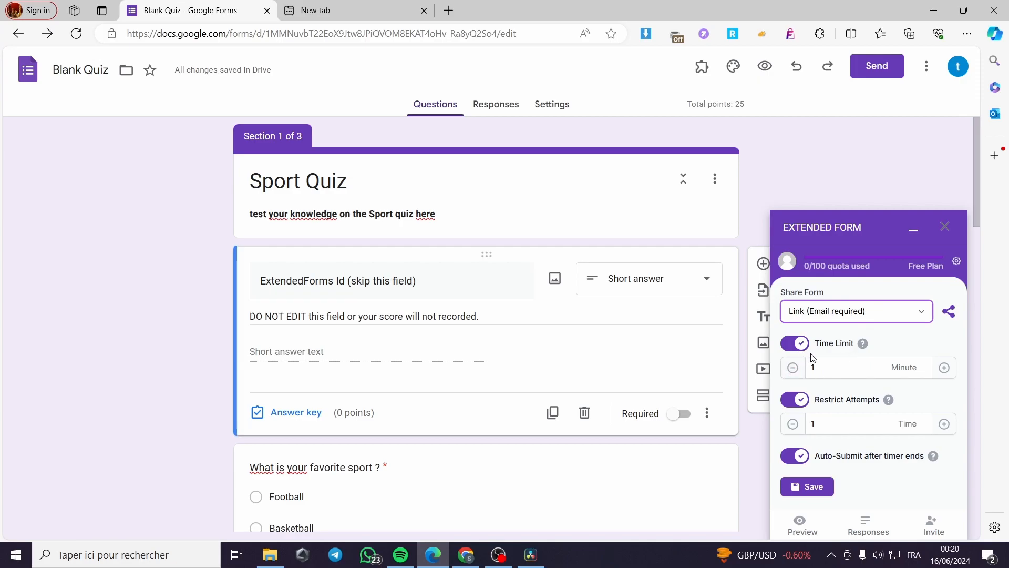
# Step: Set the time limit to 1 minute and the allowed attempts to 1, and save the Extended Forms settings
pyautogui.click(841, 373)
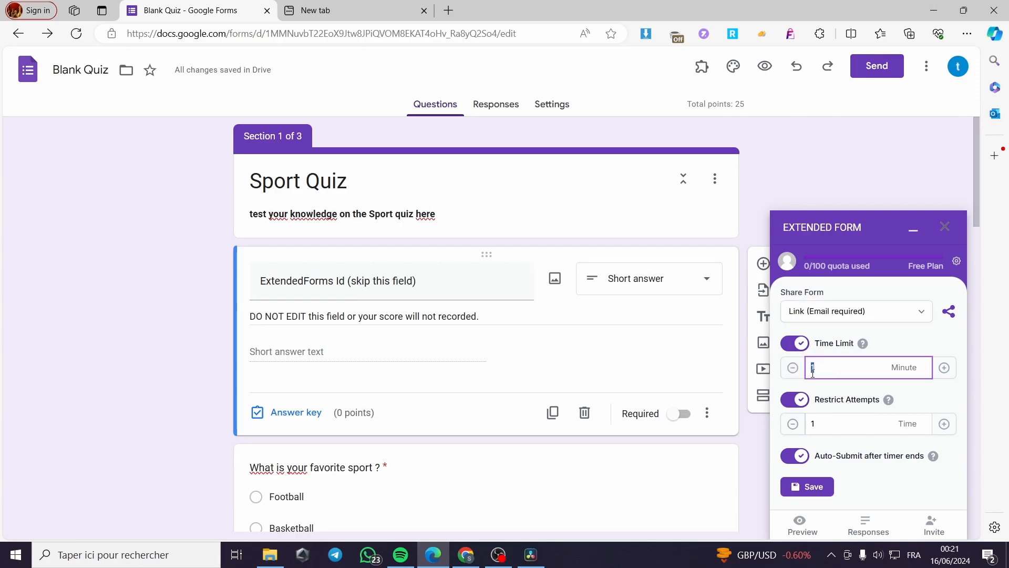
pyautogui.click(945, 367)
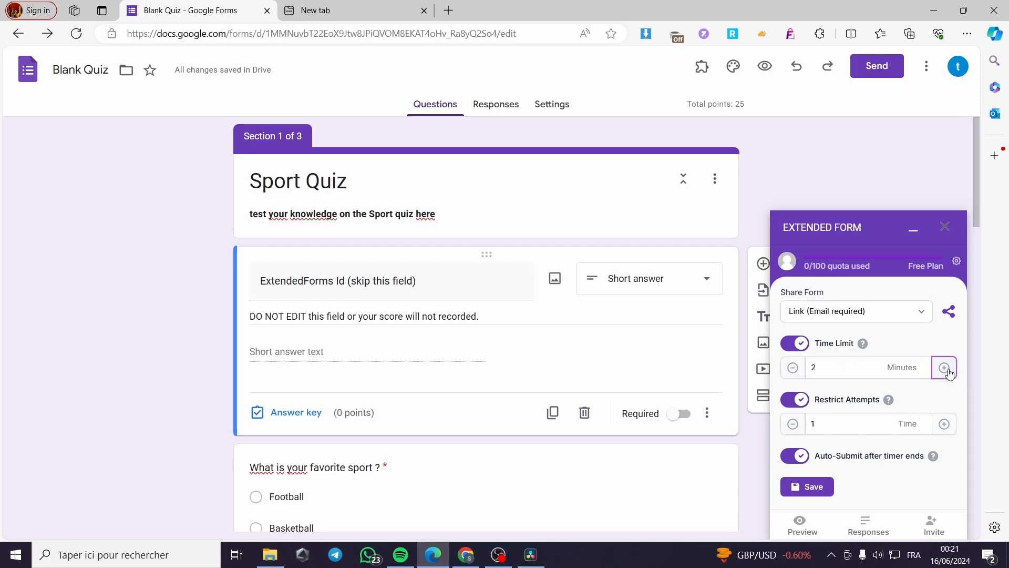
pyautogui.click(789, 367)
pyautogui.click(944, 423)
pyautogui.click(793, 424)
pyautogui.click(810, 486)
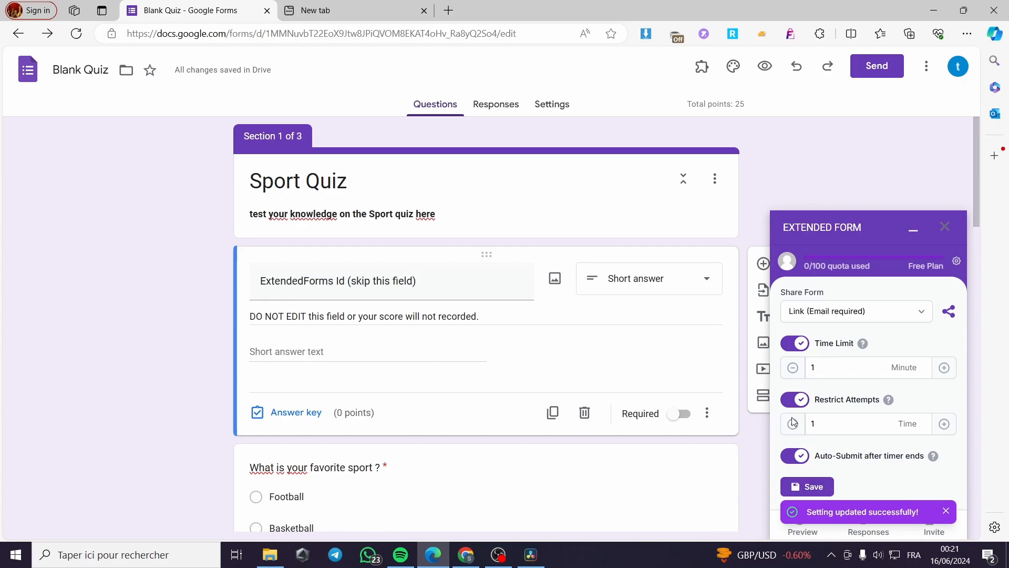
# Step: Preview the timed quiz, start the test and look over its first page
pyautogui.click(801, 526)
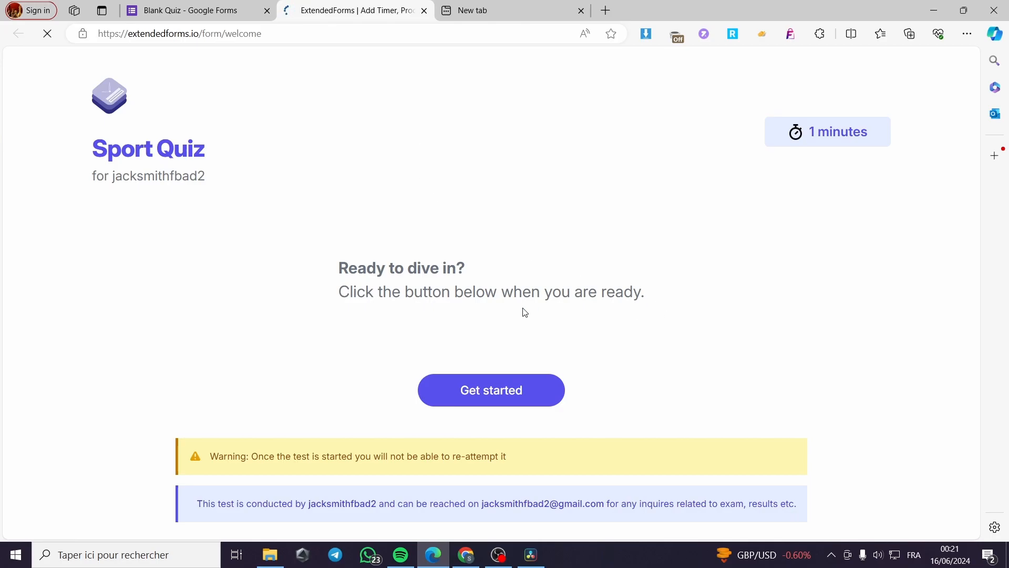
pyautogui.click(502, 377)
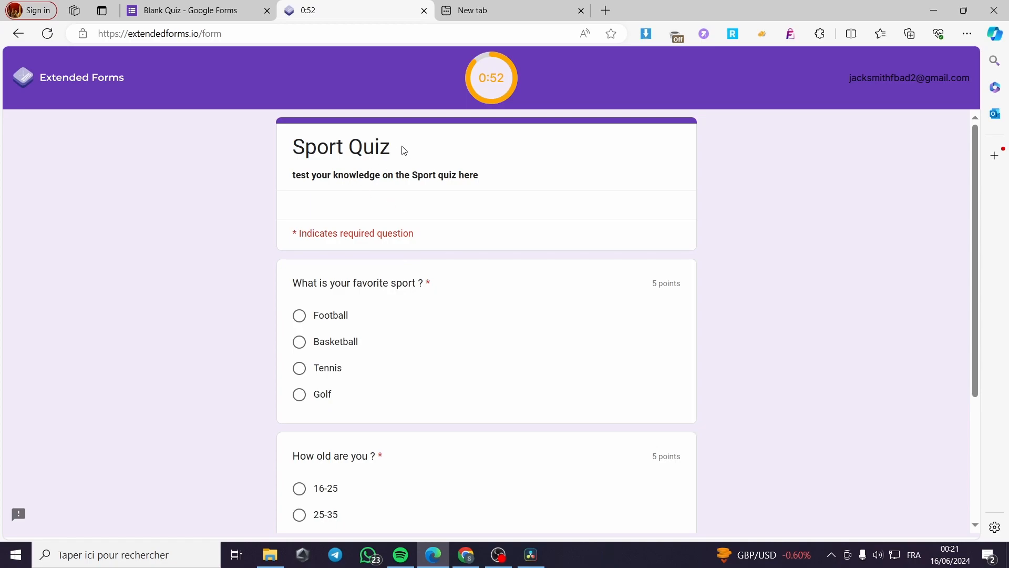
pyautogui.scroll(-1, 411, 202)
pyautogui.scroll(1, 387, 234)
# Step: Try several options for the favorite sport question in the timed quiz and settle on Football
pyautogui.click(314, 317)
pyautogui.scroll(-3, 374, 326)
pyautogui.scroll(1, 329, 320)
pyautogui.scroll(2, 329, 320)
pyautogui.click(300, 344)
pyautogui.click(300, 395)
pyautogui.click(302, 321)
pyautogui.scroll(-2, 446, 338)
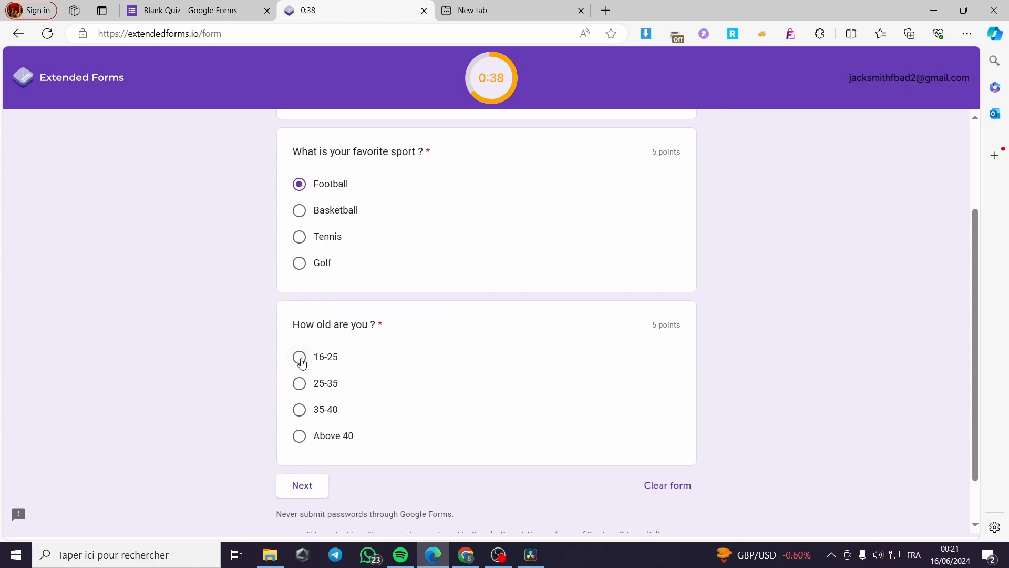
# Step: Answer the age question with 35-40, advance to the submit page and return to the first page
pyautogui.click(301, 411)
pyautogui.click(311, 486)
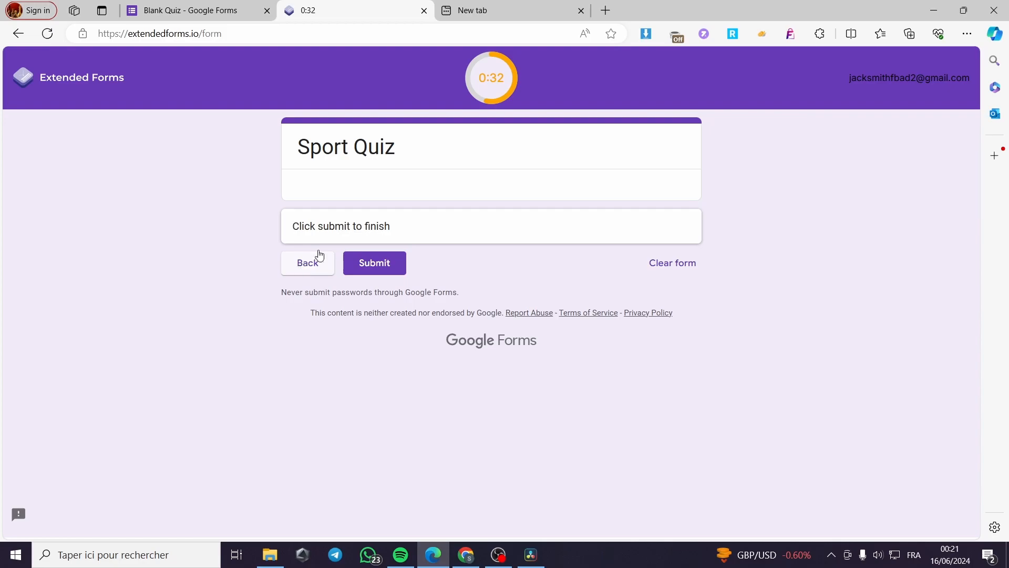
pyautogui.click(313, 258)
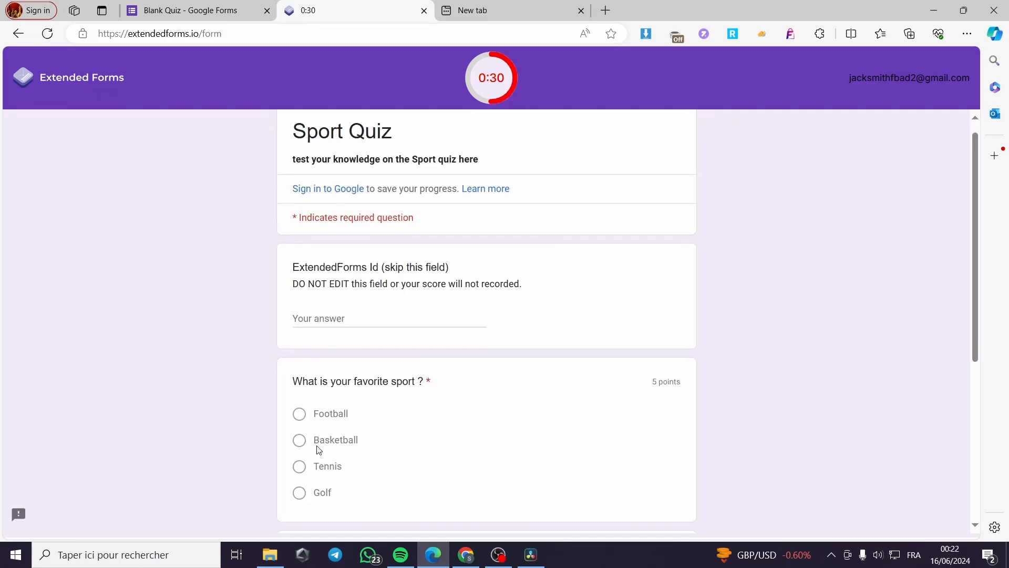
# Step: Answer the age question for a young respondent and advance to the Question for young ones section
pyautogui.scroll(-2, 327, 490)
pyautogui.click(326, 384)
pyautogui.click(309, 486)
pyautogui.scroll(-2, 473, 342)
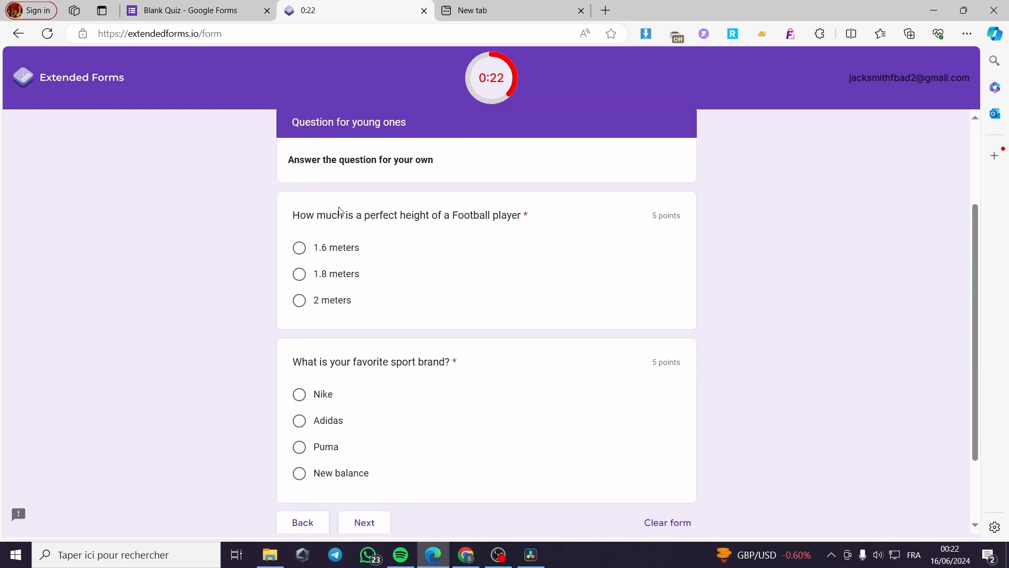
# Step: Try 1.6 meters, settle on 1.8 meters for the football player's height, choose New balance as favorite brand, and advance to the submit page
pyautogui.click(345, 248)
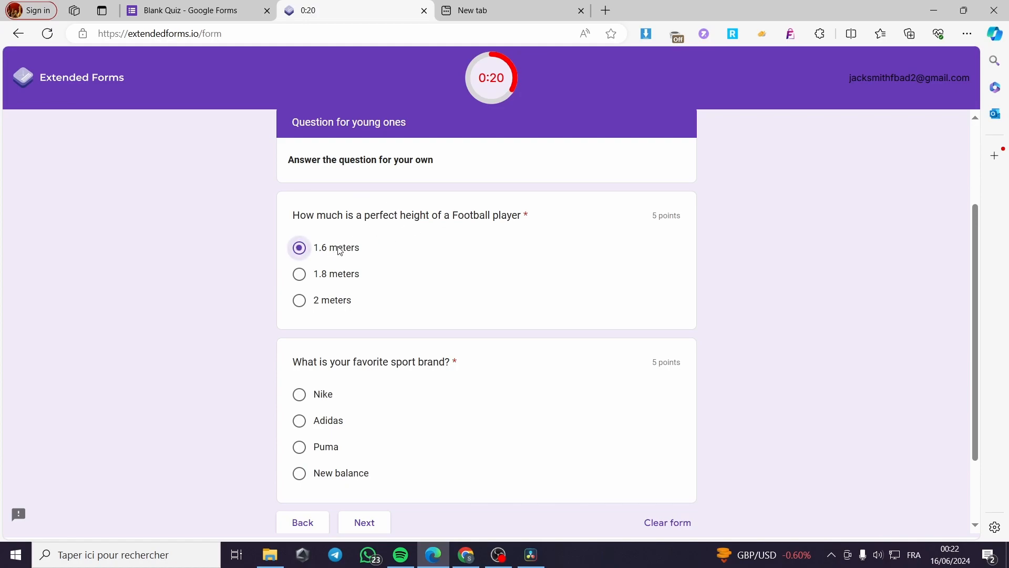
pyautogui.click(343, 279)
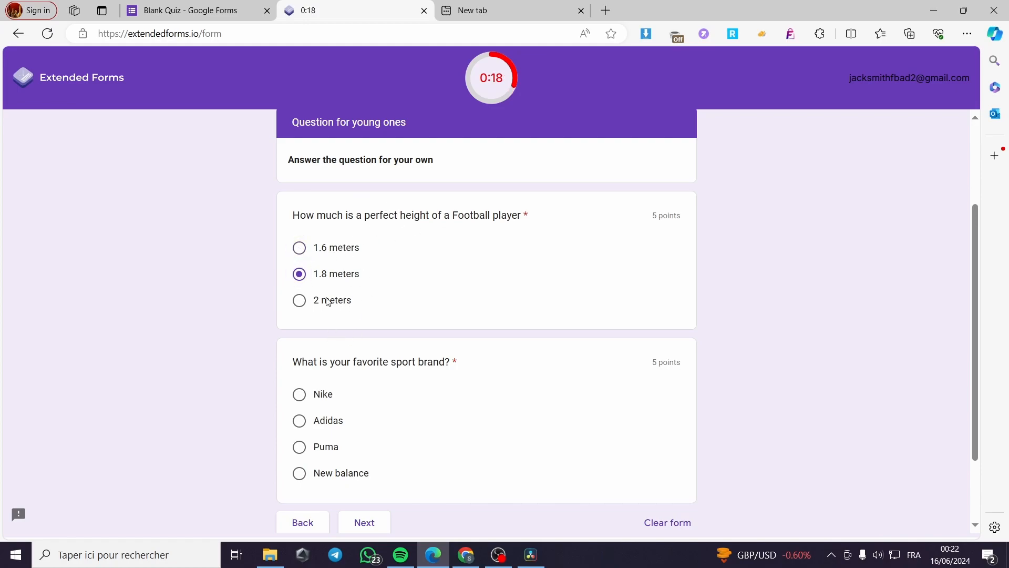
pyautogui.scroll(-2, 432, 303)
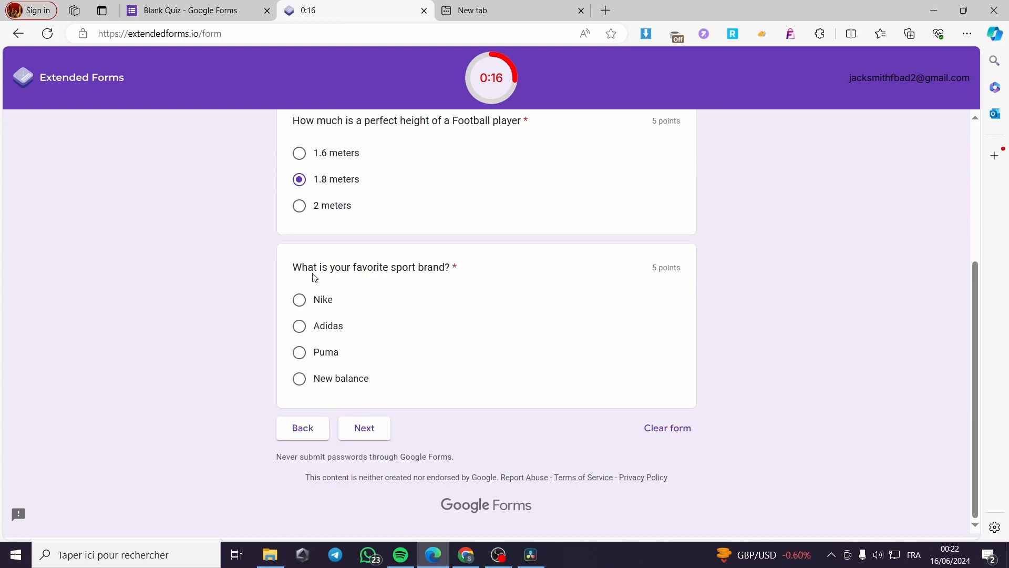
pyautogui.click(319, 381)
pyautogui.click(364, 427)
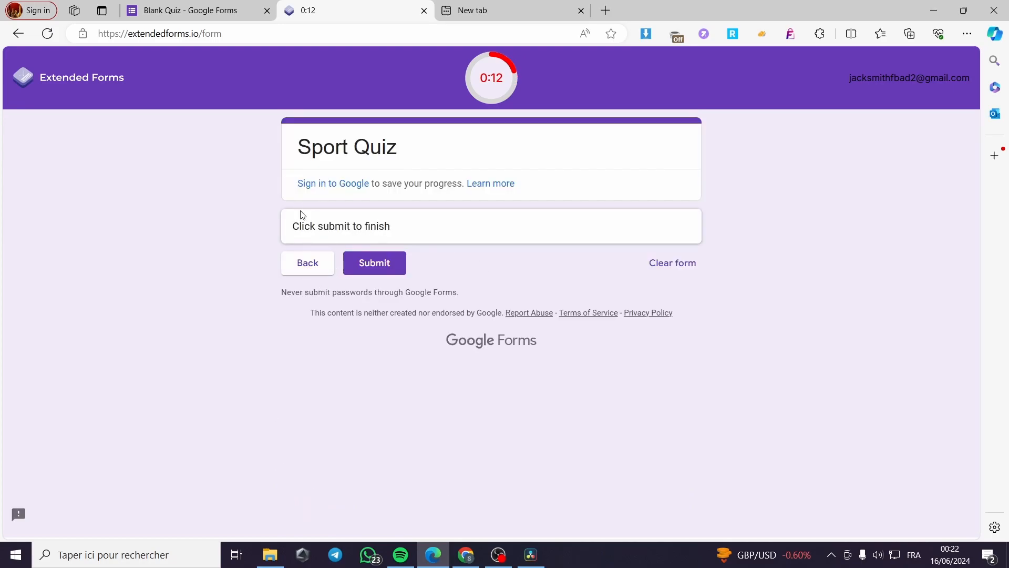
# Step: Go back to the young ones section and answer 1.8 meters for the player's height and Nike for the favorite brand
pyautogui.click(306, 267)
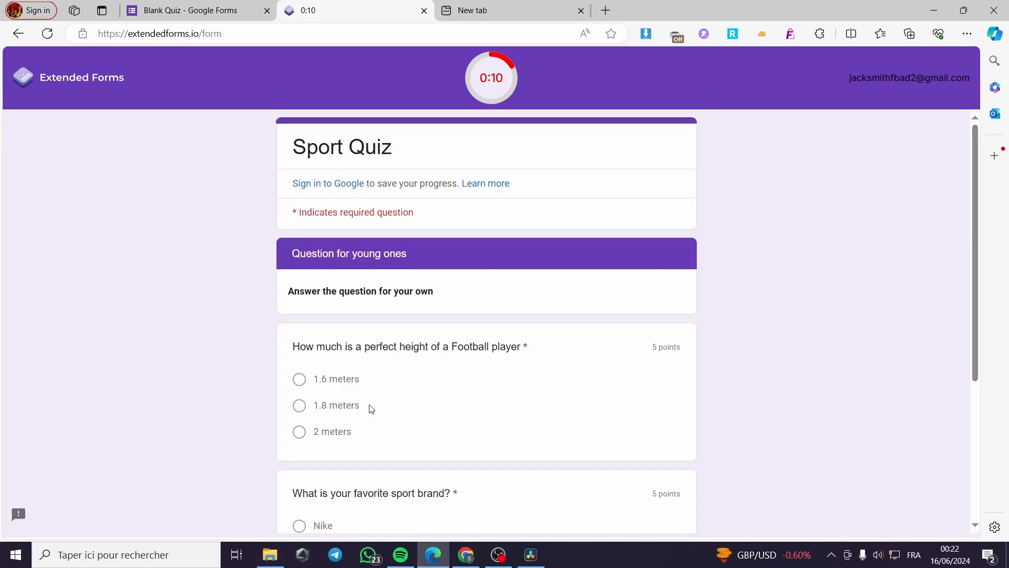
pyautogui.scroll(-3, 363, 420)
pyautogui.click(334, 273)
pyautogui.click(325, 404)
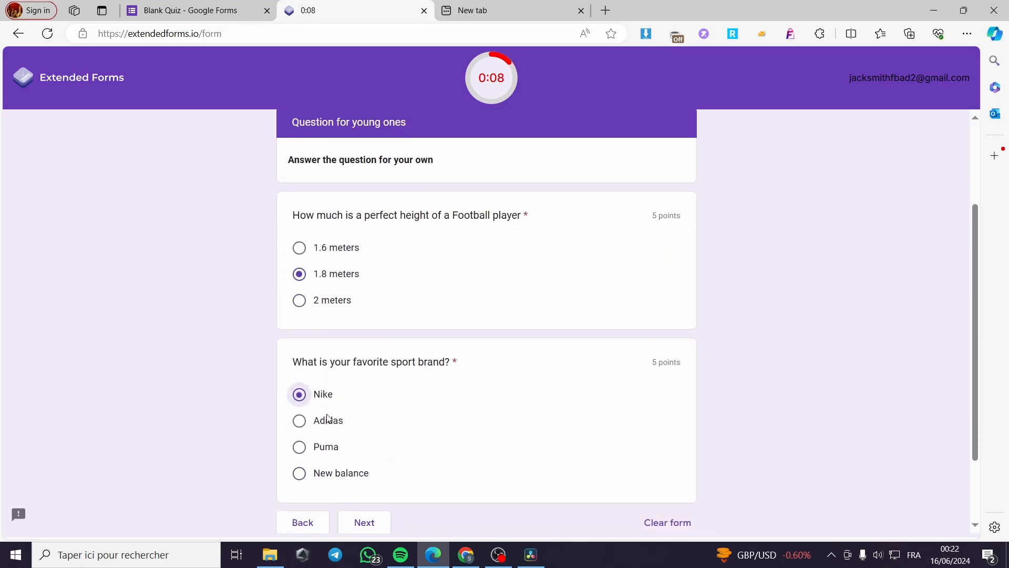
# Step: Advance to the favorite brand section, answer Adidas for the brand worn right now, and submit the quiz
pyautogui.click(363, 522)
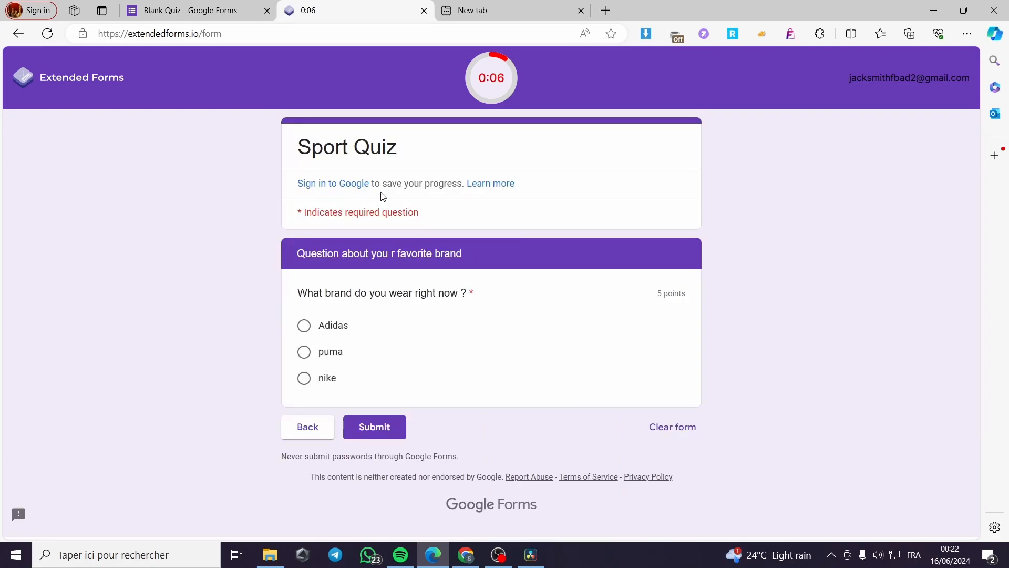
pyautogui.click(304, 325)
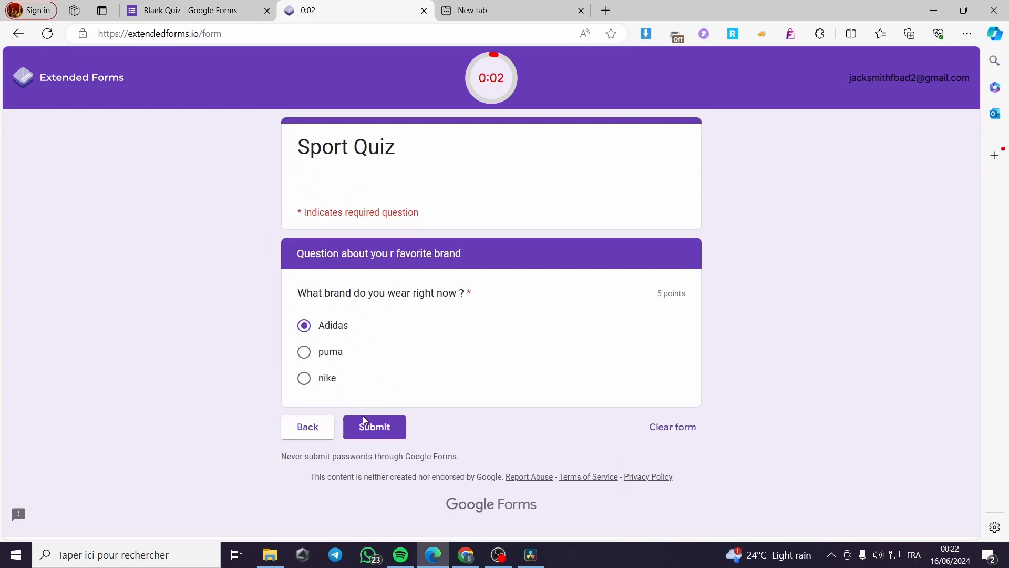
pyautogui.click(371, 427)
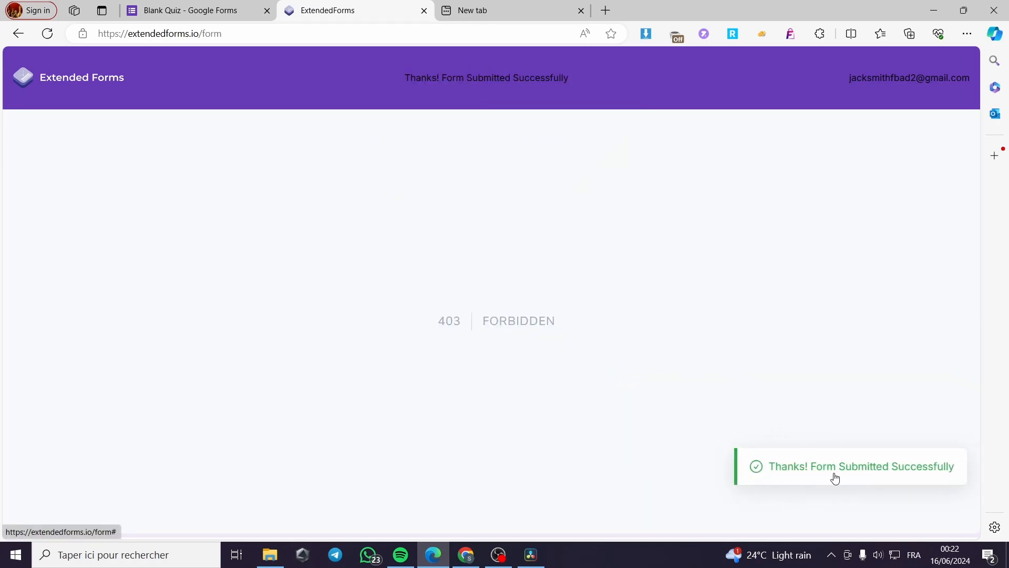
# Step: Return to the quiz editor and look over the summary insights of the form's responses
pyautogui.click(226, 9)
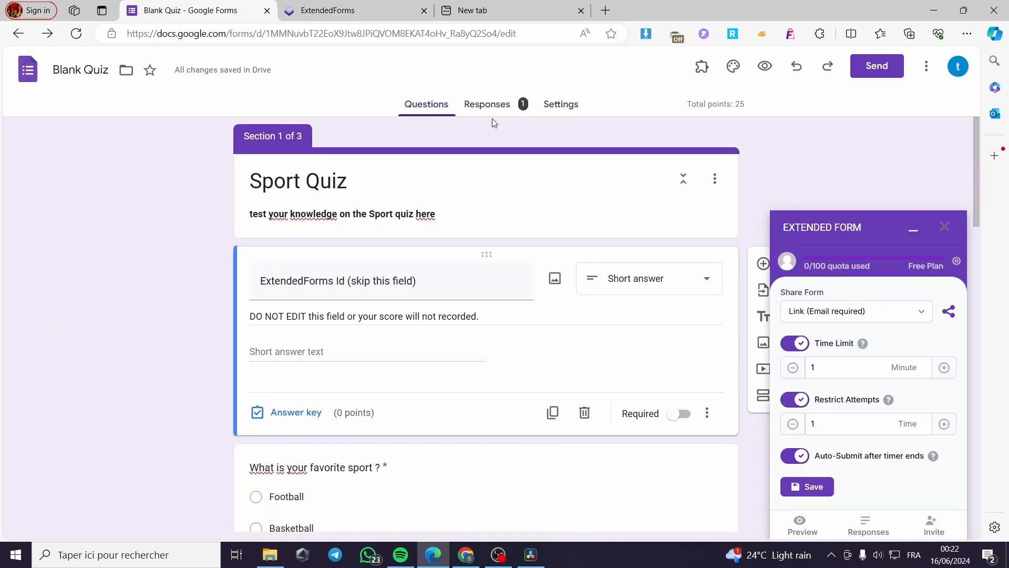
pyautogui.click(479, 105)
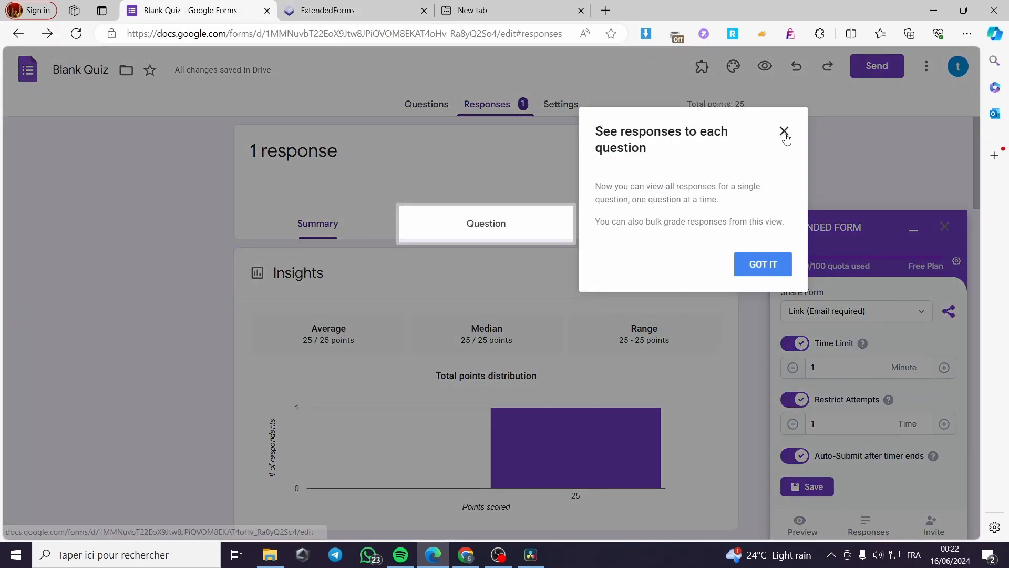
pyautogui.click(782, 135)
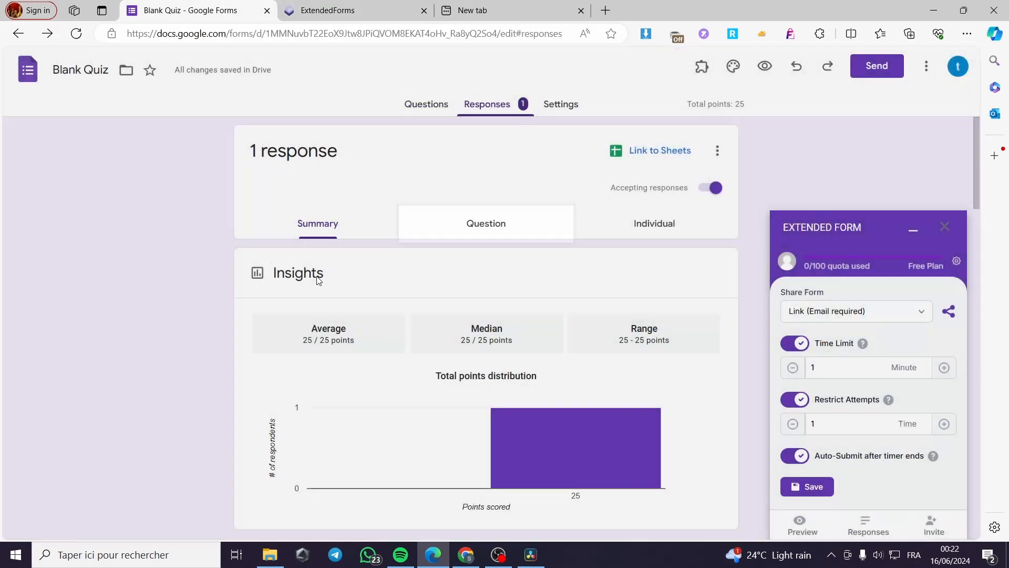
pyautogui.scroll(-1, 379, 304)
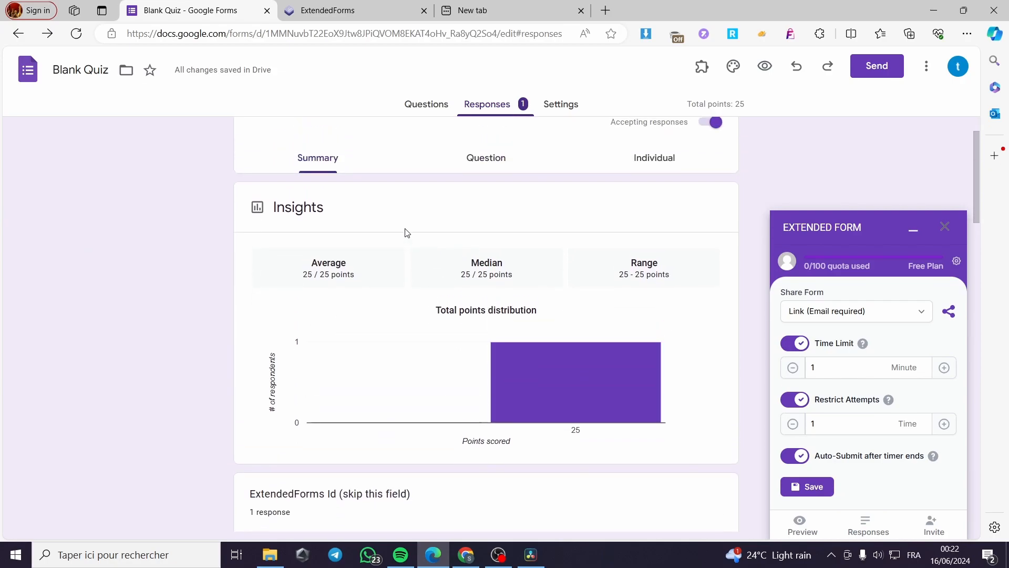
# Step: Review the responses by question for the favorite sport, and open the individual response
pyautogui.click(480, 160)
pyautogui.scroll(-1, 368, 331)
pyautogui.scroll(2, 464, 363)
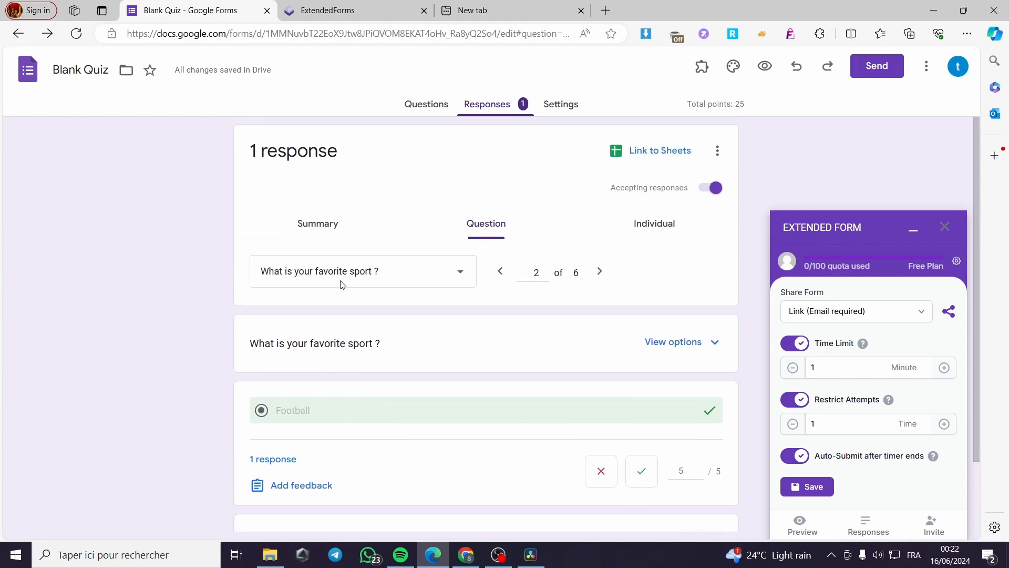
pyautogui.click(322, 224)
pyautogui.click(668, 225)
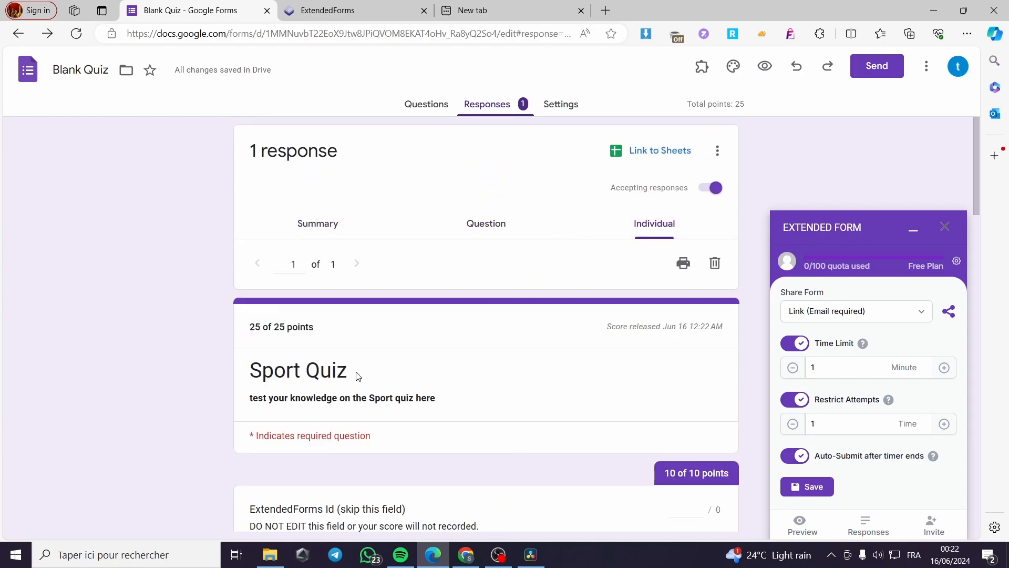